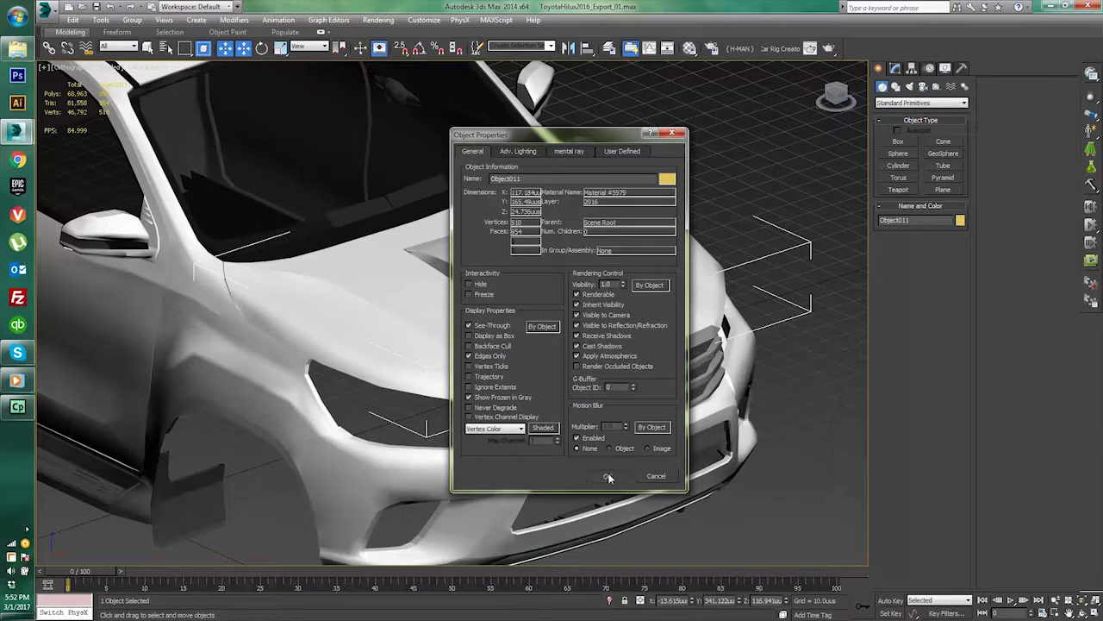
- Apply the See-Through display property to the hood object and clear the selection
{"action": "left_click", "coordinate": [609, 478]}
{"action": "right_click", "coordinate": [598, 302]}
{"action": "left_click", "coordinate": [648, 229]}
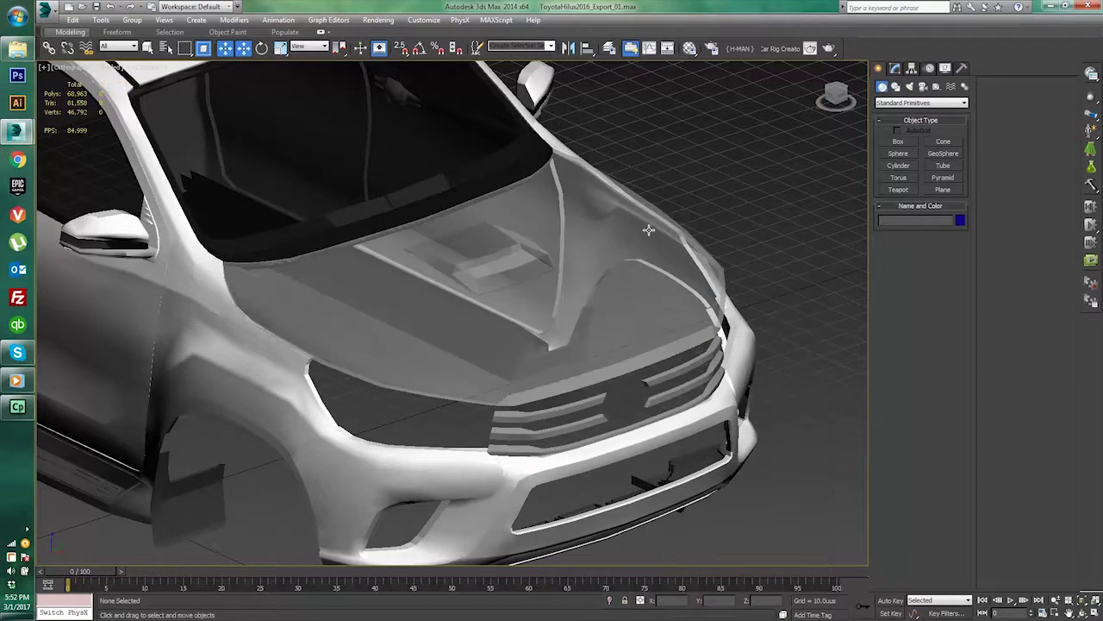
- In the Top view, start a Line spline at the hood's windshield corner and trace its first side and front edge
{"action": "left_click", "coordinate": [1081, 612]}
{"action": "left_click_drag", "start_coordinate": [534, 289], "coordinate": [457, 288]}
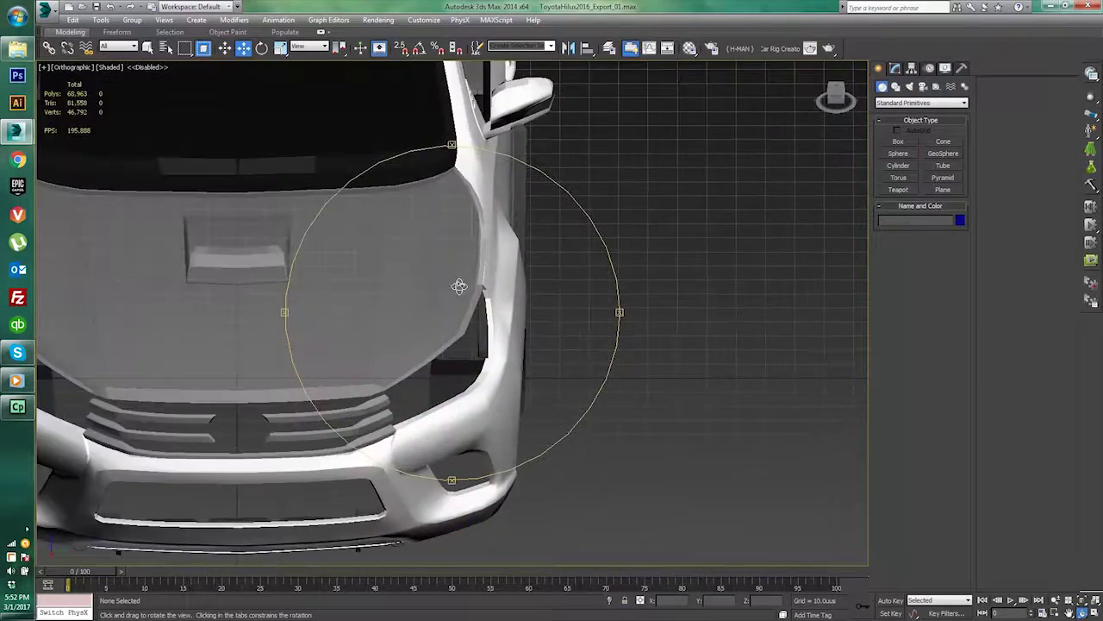
{"action": "scroll", "coordinate": [441, 294], "scroll_direction": "down", "scroll_amount": 3}
{"action": "key", "text": "t"}
{"action": "scroll", "coordinate": [483, 312], "scroll_direction": "down", "scroll_amount": 3}
{"action": "middle_click_drag", "start_coordinate": [711, 355], "coordinate": [546, 360]}
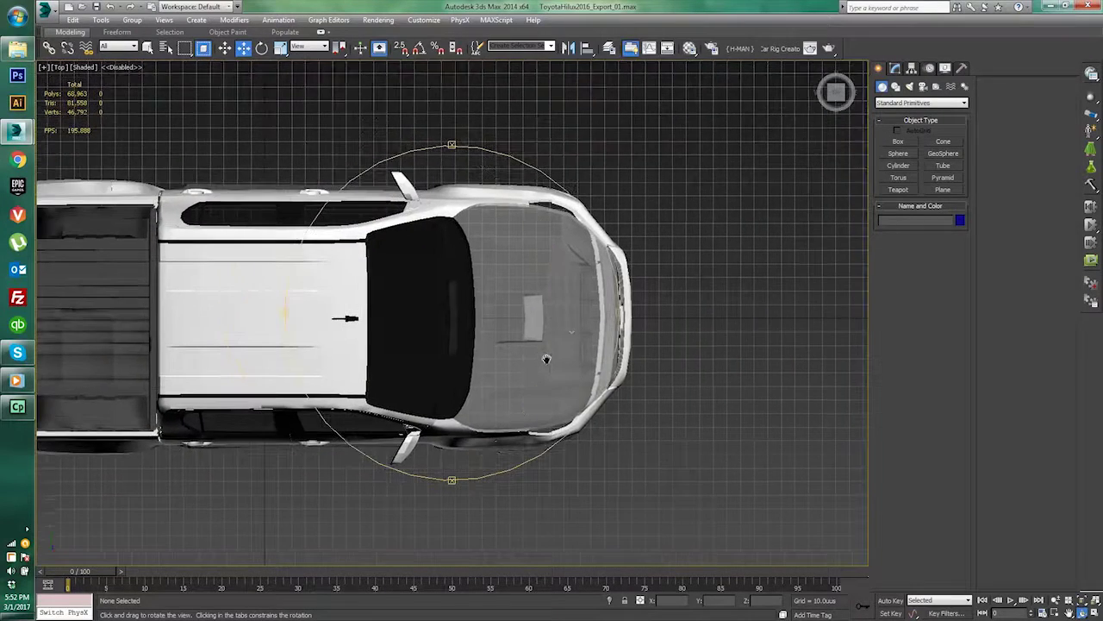
{"action": "scroll", "coordinate": [571, 324], "scroll_direction": "up", "scroll_amount": 4}
{"action": "left_click", "coordinate": [895, 87]}
{"action": "left_click", "coordinate": [898, 151]}
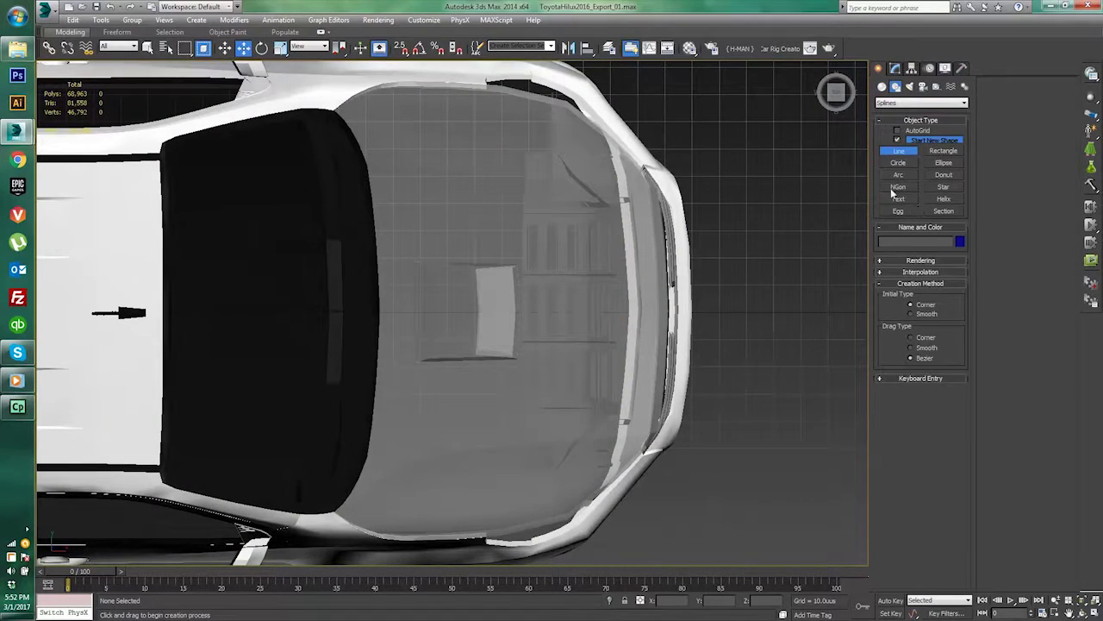
{"action": "left_click", "coordinate": [335, 111]}
{"action": "left_click_drag", "start_coordinate": [446, 87], "coordinate": [531, 85]}
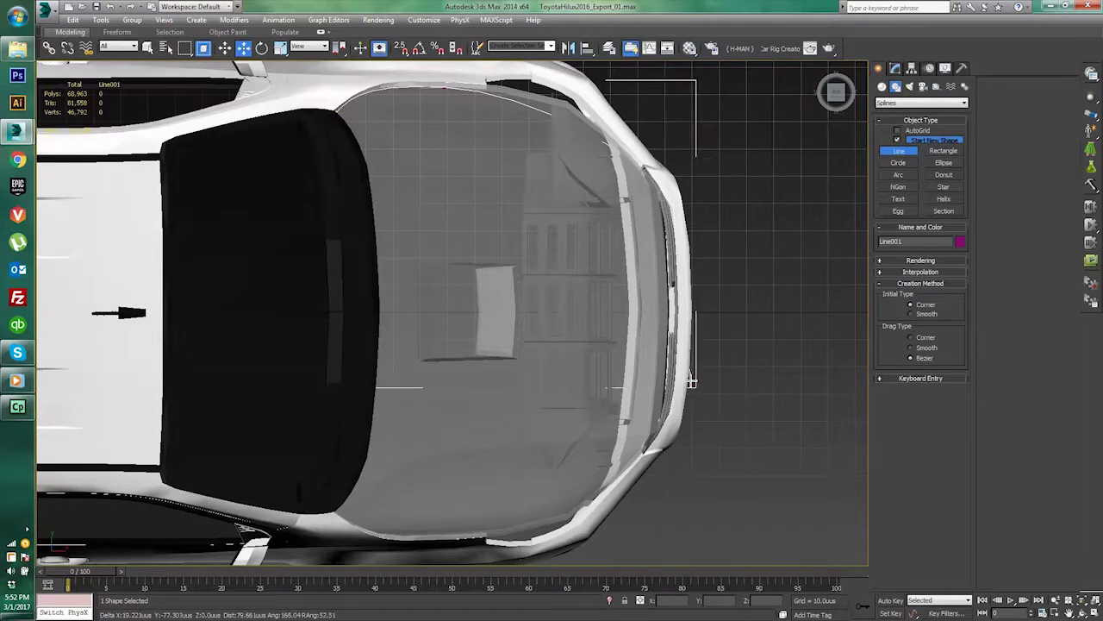
{"action": "left_click", "coordinate": [666, 382]}
{"action": "left_click", "coordinate": [594, 486]}
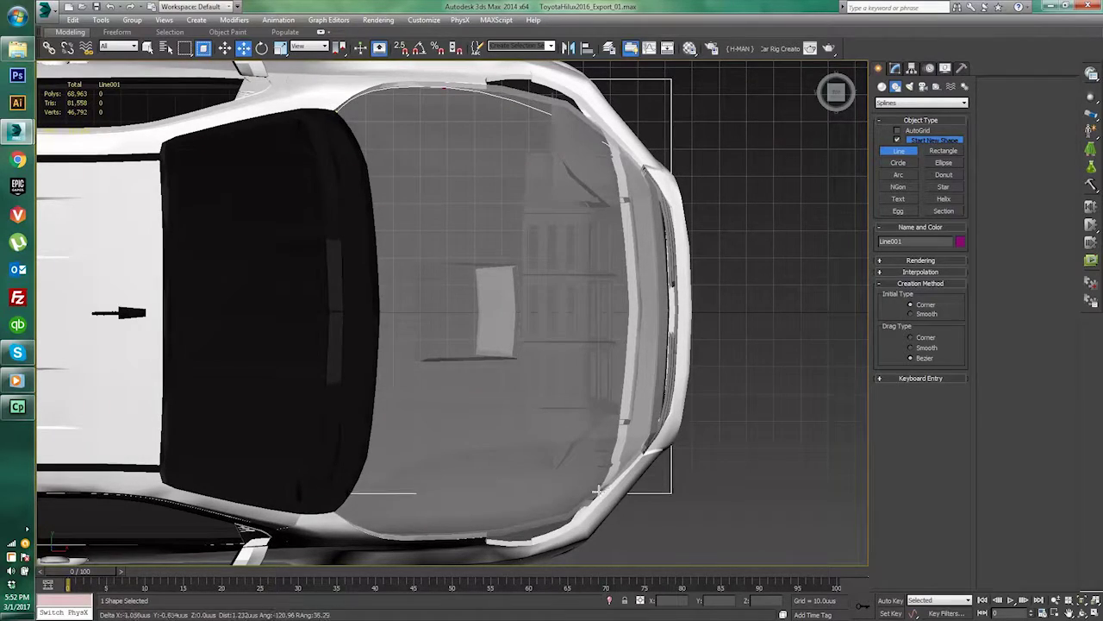
- Continue the spline along the hood's other side and the windshield edge, closing it at its starting point
{"action": "left_click_drag", "start_coordinate": [465, 536], "coordinate": [387, 540]}
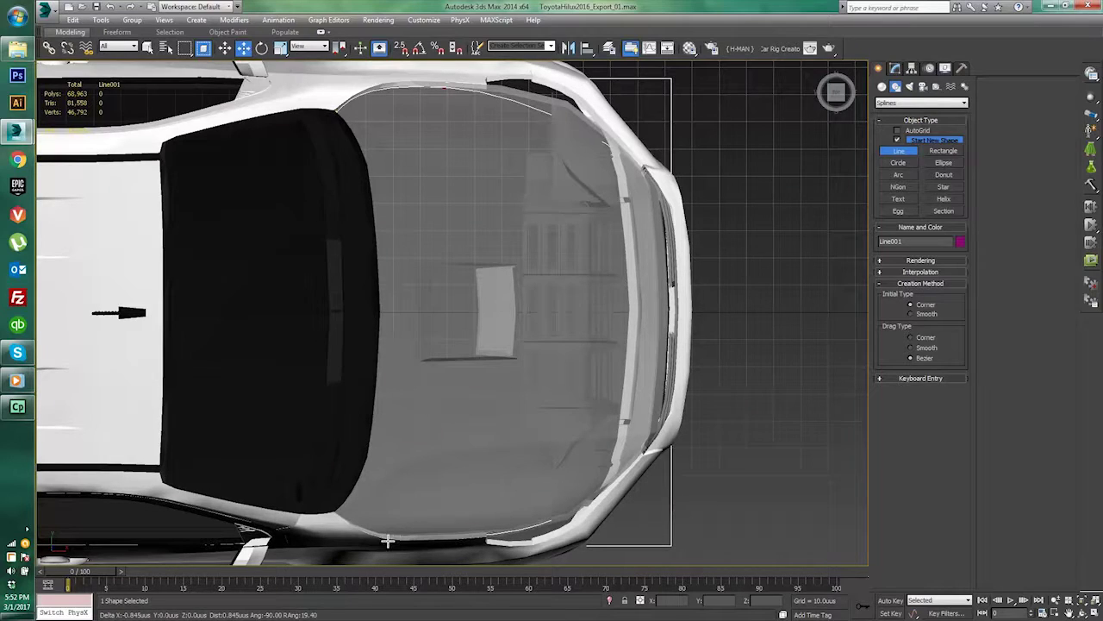
{"action": "left_click", "coordinate": [336, 515]}
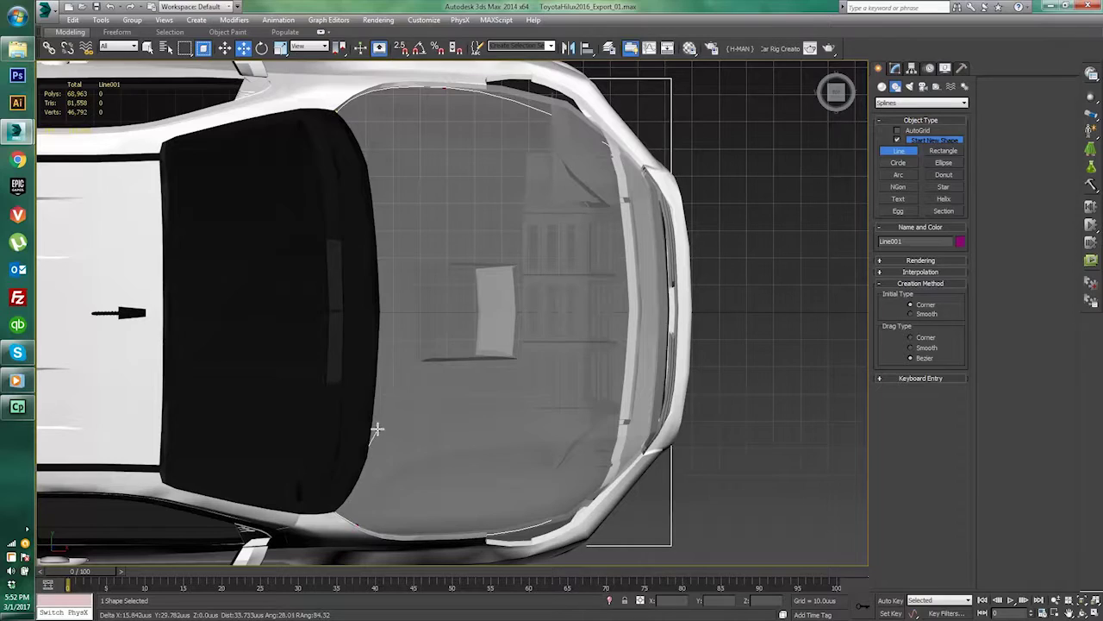
{"action": "left_click", "coordinate": [382, 357]}
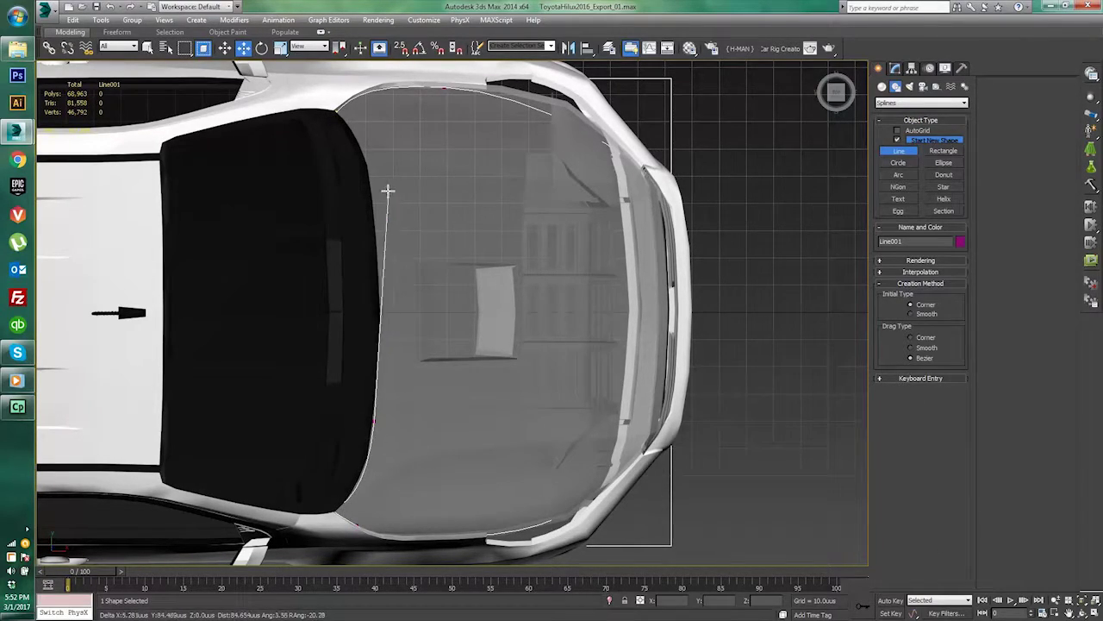
{"action": "left_click", "coordinate": [379, 307]}
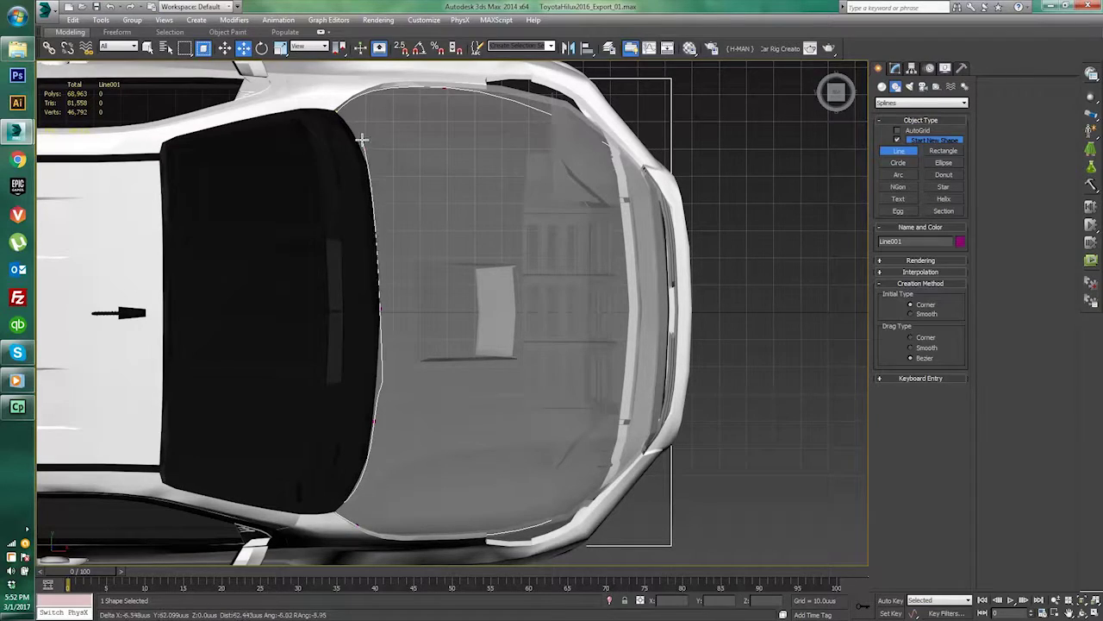
{"action": "left_click", "coordinate": [353, 115]}
{"action": "left_click", "coordinate": [336, 115]}
{"action": "left_click", "coordinate": [539, 351]}
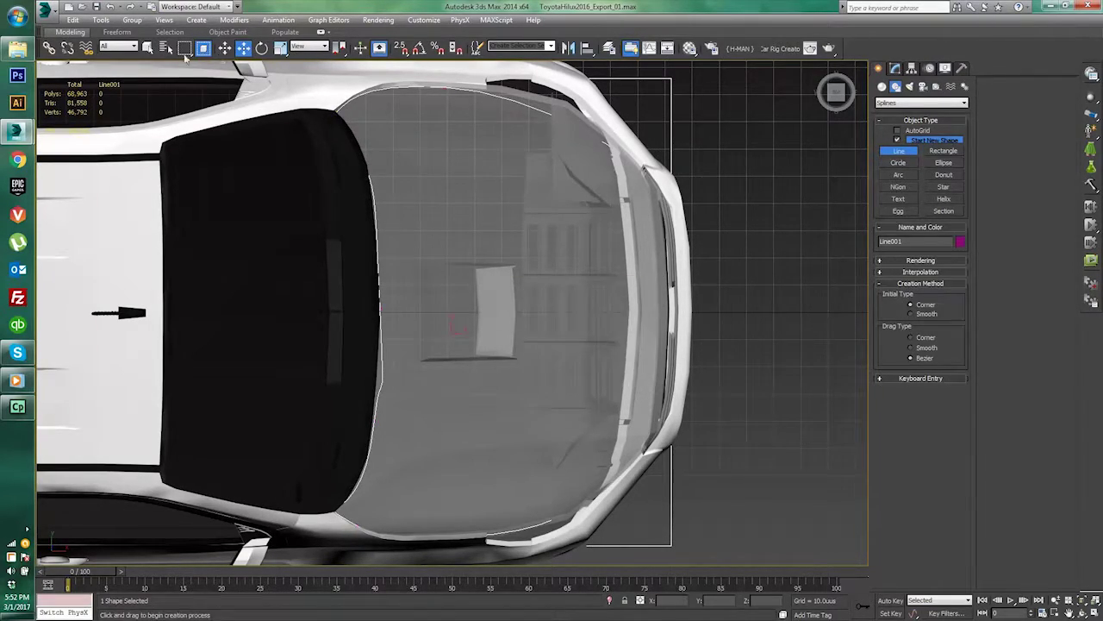
- Finish drawing the spline and switch the viewport to Wireframe display
{"action": "right_click", "coordinate": [88, 78]}
{"action": "right_click", "coordinate": [88, 78]}
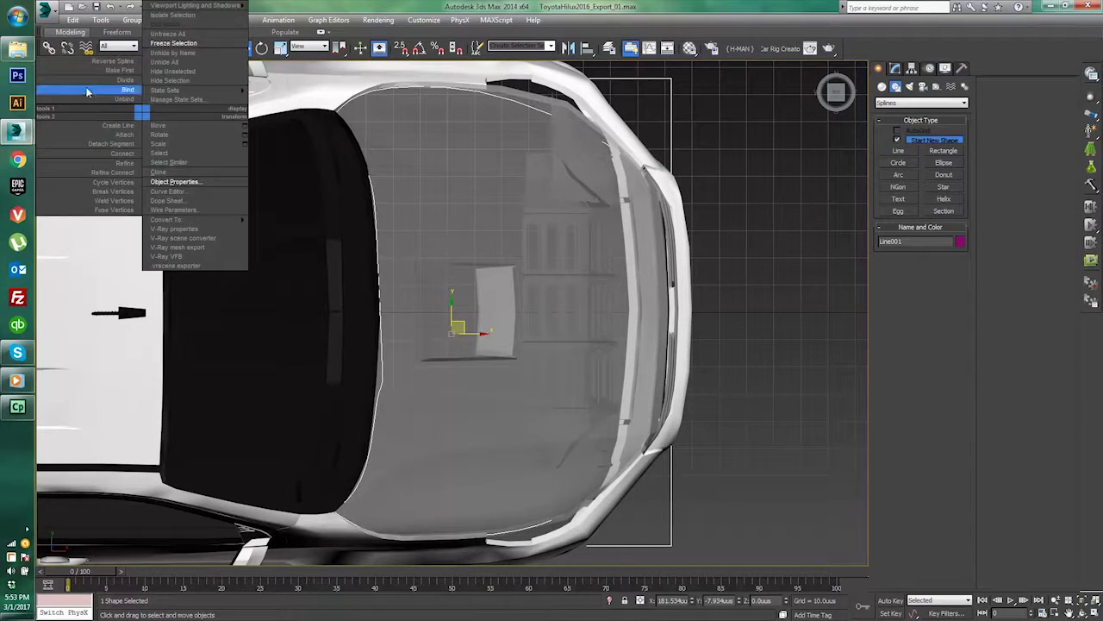
{"action": "left_click", "coordinate": [22, 84]}
{"action": "left_click", "coordinate": [80, 70]}
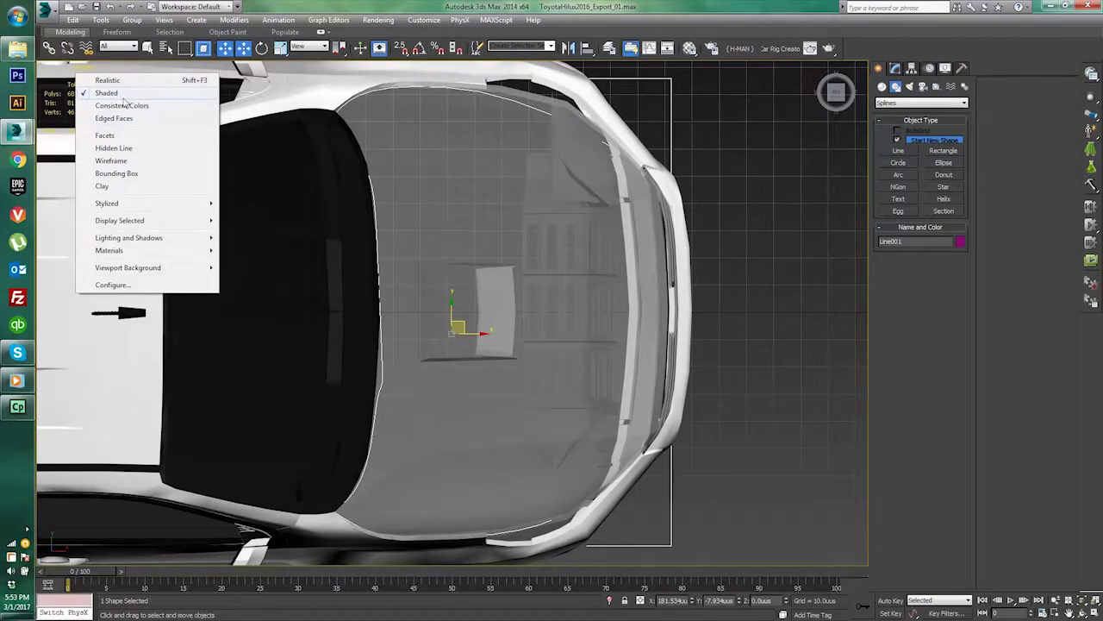
{"action": "left_click", "coordinate": [110, 160]}
- At vertex level, adjust the spline vertex near the windshield corner and its Bezier handle to follow the hood edge
{"action": "left_click", "coordinate": [897, 71]}
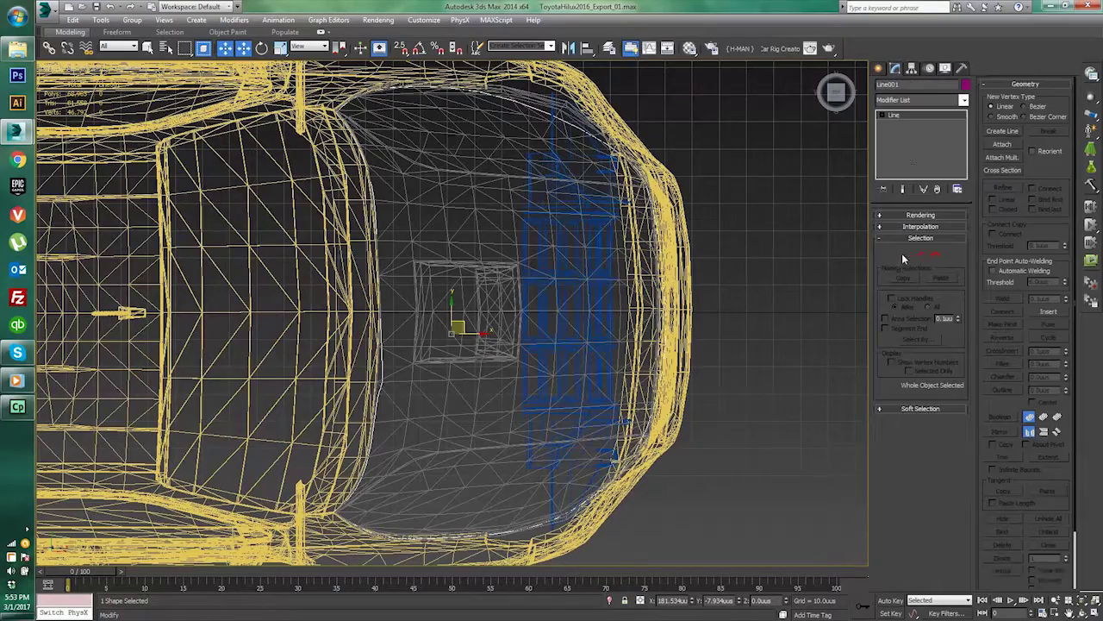
{"action": "left_click", "coordinate": [905, 253]}
{"action": "middle_click_drag", "start_coordinate": [409, 177], "coordinate": [421, 180]}
{"action": "left_click_drag", "start_coordinate": [409, 153], "coordinate": [324, 210]}
{"action": "middle_click_drag", "start_coordinate": [387, 185], "coordinate": [382, 205]}
{"action": "scroll", "coordinate": [382, 201], "scroll_direction": "up", "scroll_amount": 5}
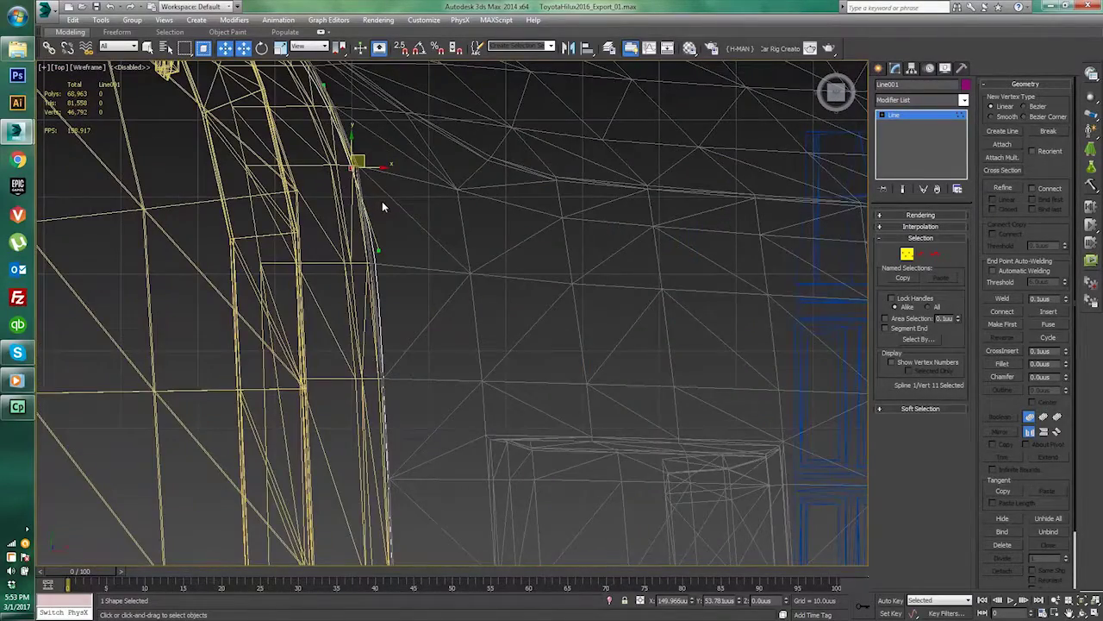
{"action": "left_click_drag", "start_coordinate": [382, 251], "coordinate": [371, 261]}
{"action": "middle_click_drag", "start_coordinate": [377, 178], "coordinate": [426, 258]}
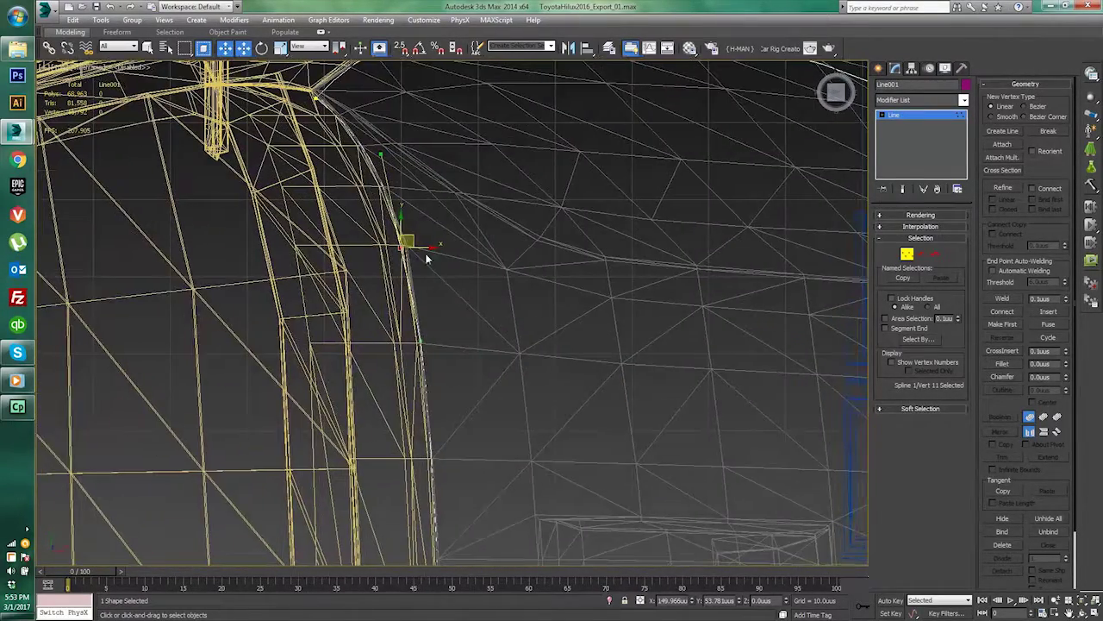
{"action": "mouse_move", "coordinate": [414, 239]}
{"action": "left_mouse_down"}
{"action": "mouse_move", "coordinate": [428, 239]}
{"action": "mouse_move", "coordinate": [415, 237]}
{"action": "left_mouse_up"}
- Adjust the middle vertex on the windshield side and its Bezier handle so the curve follows the hood edge smoothly
{"action": "middle_click_drag", "start_coordinate": [431, 487], "coordinate": [420, 302]}
{"action": "scroll", "coordinate": [421, 302], "scroll_direction": "down", "scroll_amount": 3}
{"action": "middle_click_drag", "start_coordinate": [453, 552], "coordinate": [414, 333]}
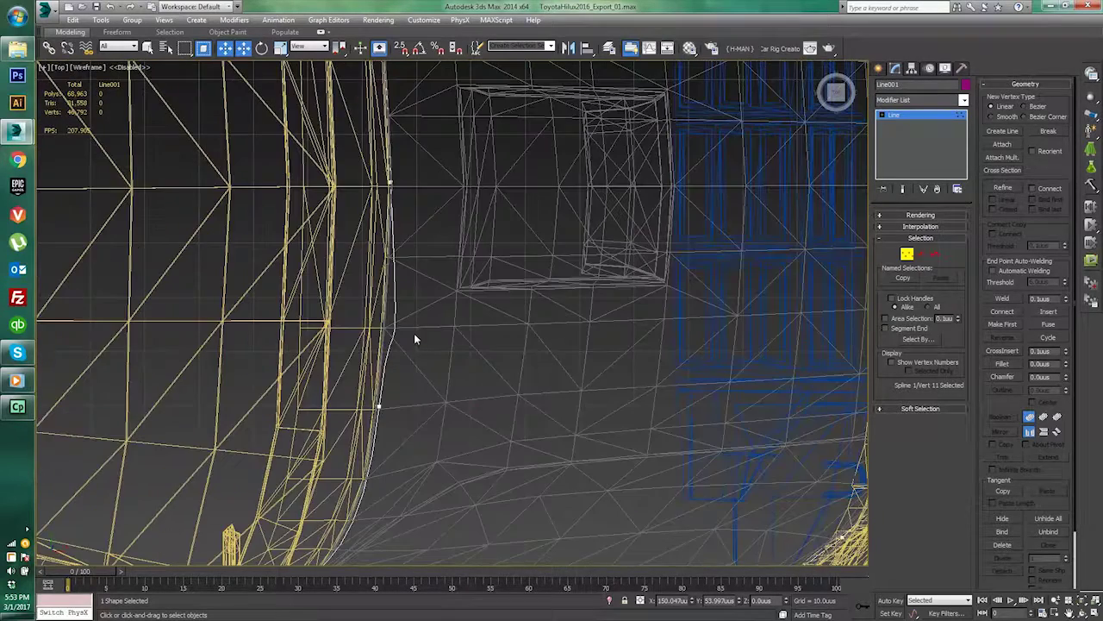
{"action": "left_click_drag", "start_coordinate": [414, 362], "coordinate": [390, 271]}
{"action": "left_click", "coordinate": [391, 181]}
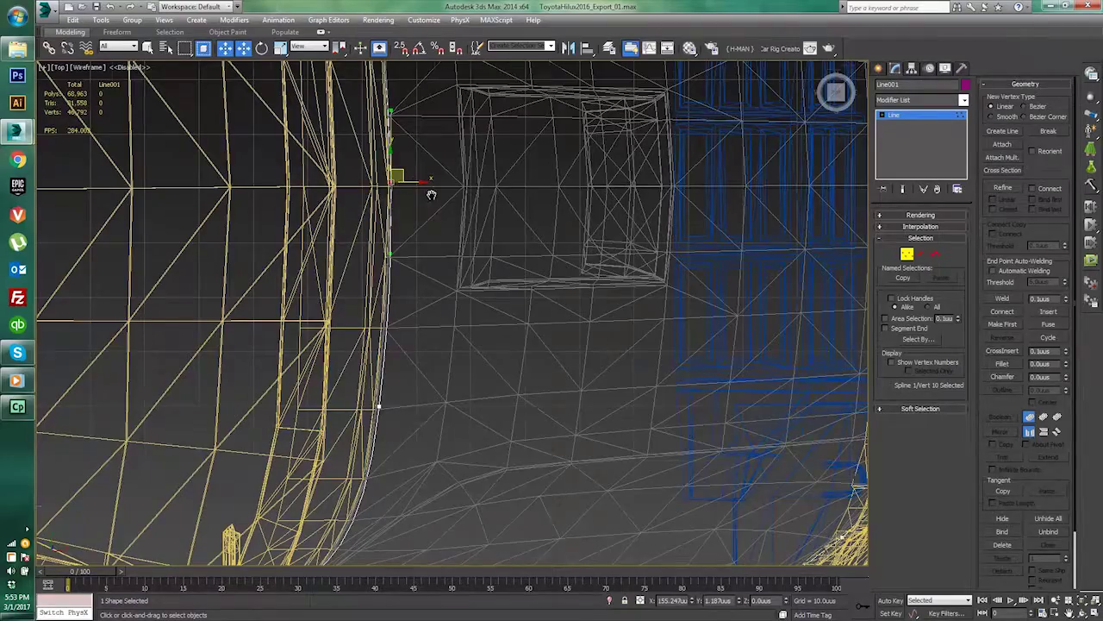
{"action": "middle_click_drag", "start_coordinate": [431, 195], "coordinate": [420, 258]}
{"action": "scroll", "coordinate": [433, 302], "scroll_direction": "down", "scroll_amount": 4}
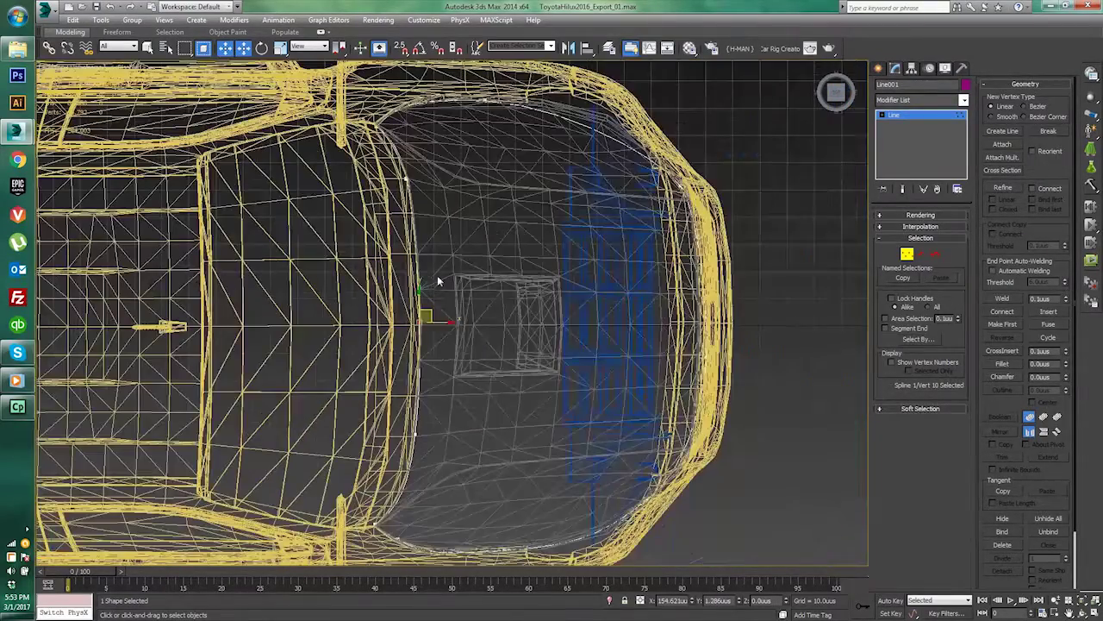
- Leave vertex editing and raise the whole outline spline along Z to about 168 units, just above the hood
{"action": "left_click", "coordinate": [1083, 611]}
{"action": "left_click_drag", "start_coordinate": [474, 362], "coordinate": [349, 200]}
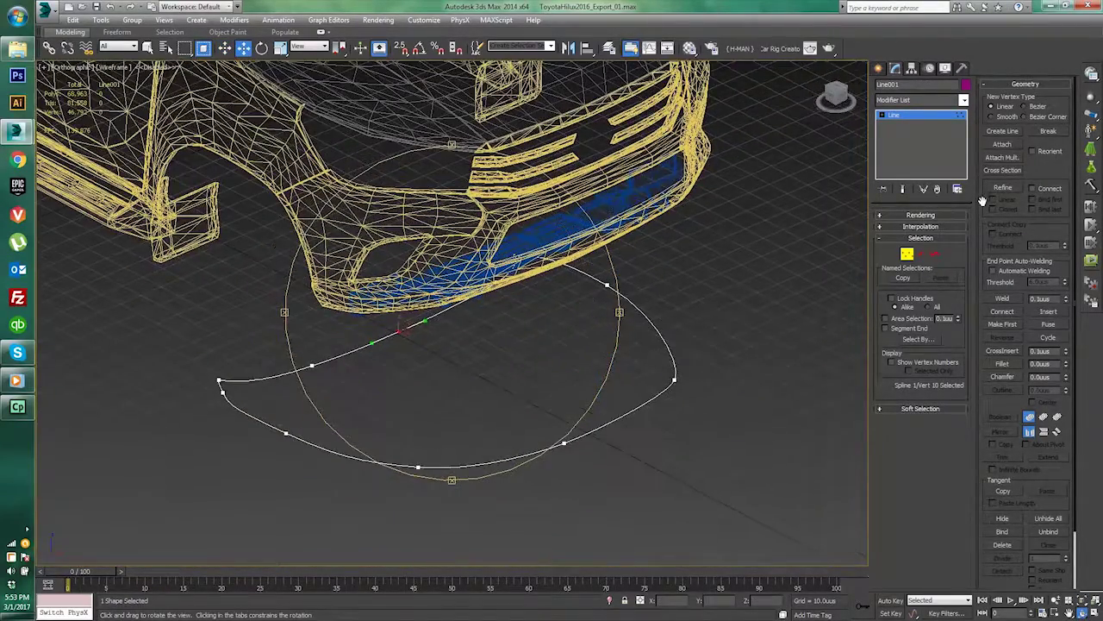
{"action": "left_click", "coordinate": [905, 254]}
{"action": "left_click_drag", "start_coordinate": [429, 347], "coordinate": [431, 21]}
{"action": "middle_click_drag", "start_coordinate": [494, 257], "coordinate": [515, 465]}
{"action": "left_click_drag", "start_coordinate": [453, 217], "coordinate": [453, 143]}
{"action": "middle_click_drag", "start_coordinate": [493, 227], "coordinate": [514, 313]}
{"action": "scroll", "coordinate": [498, 270], "scroll_direction": "up", "scroll_amount": 2}
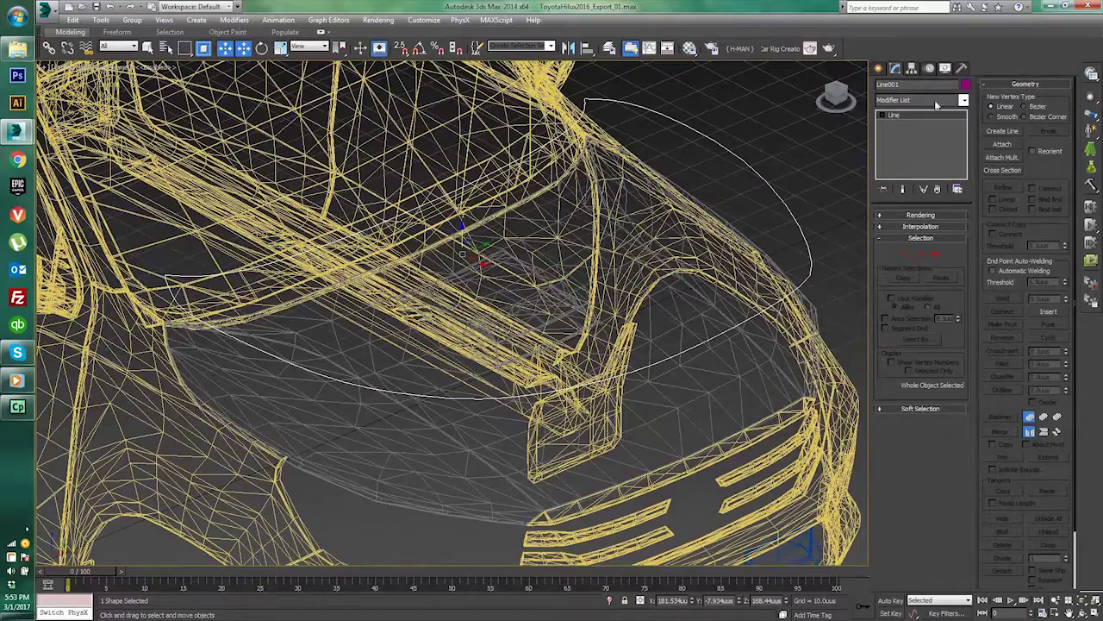
- Switch the perspective-angle viewport back to Shaded display with the hood and outline in view
{"action": "left_click", "coordinate": [114, 69]}
{"action": "left_click", "coordinate": [131, 91]}
{"action": "middle_click_drag", "start_coordinate": [729, 253], "coordinate": [643, 230]}
{"action": "scroll", "coordinate": [643, 229], "scroll_direction": "down", "scroll_amount": 2}
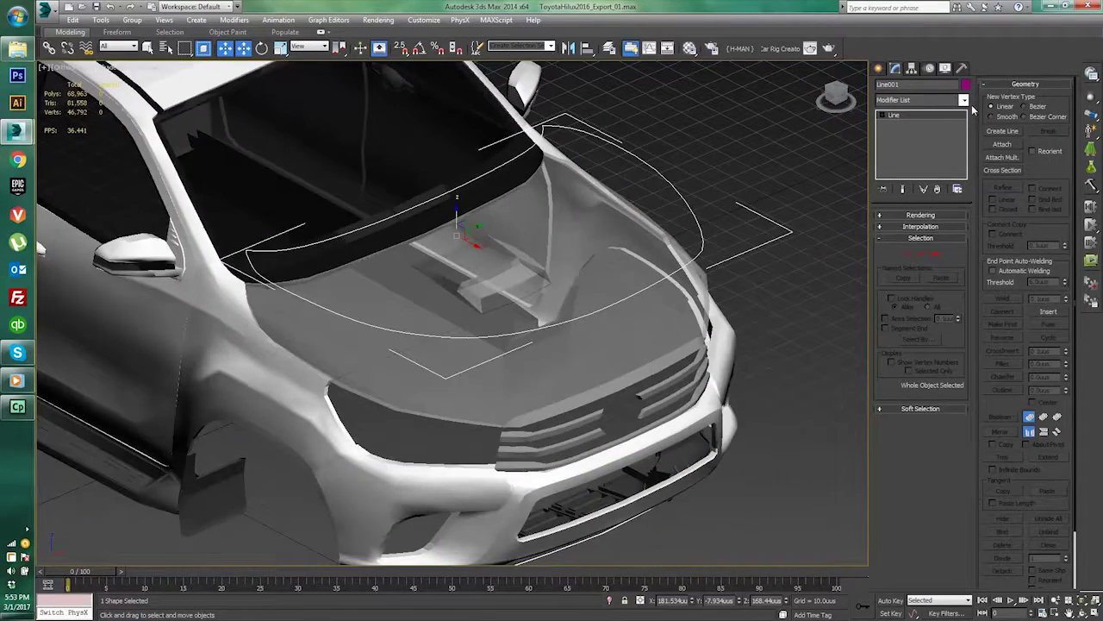
- Try an Extrude modifier of about 39 units on the outline spline, and delete it from the modifier stack
{"action": "left_click", "coordinate": [963, 100]}
{"action": "scroll", "coordinate": [977, 256], "scroll_direction": "down", "scroll_amount": 10}
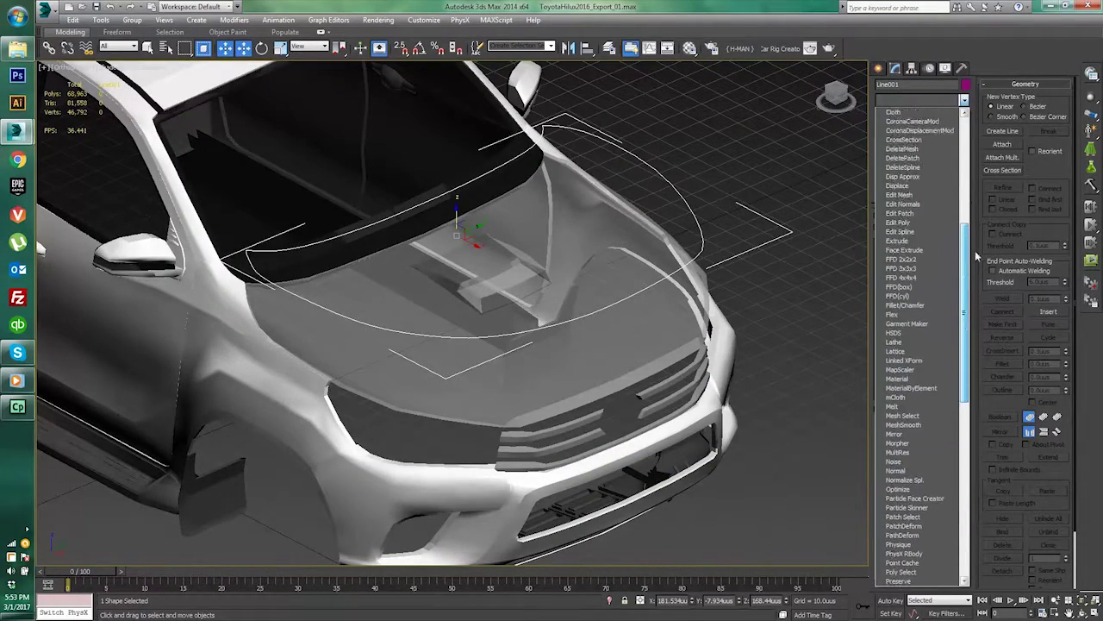
{"action": "left_click", "coordinate": [912, 240]}
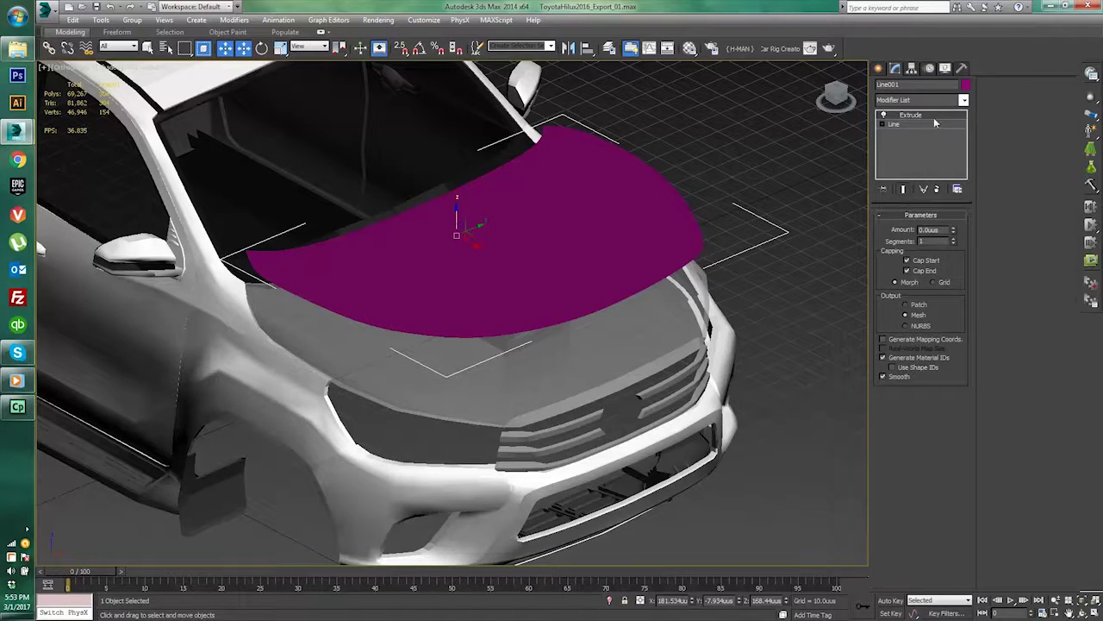
{"action": "left_click_drag", "start_coordinate": [953, 227], "coordinate": [633, 241]}
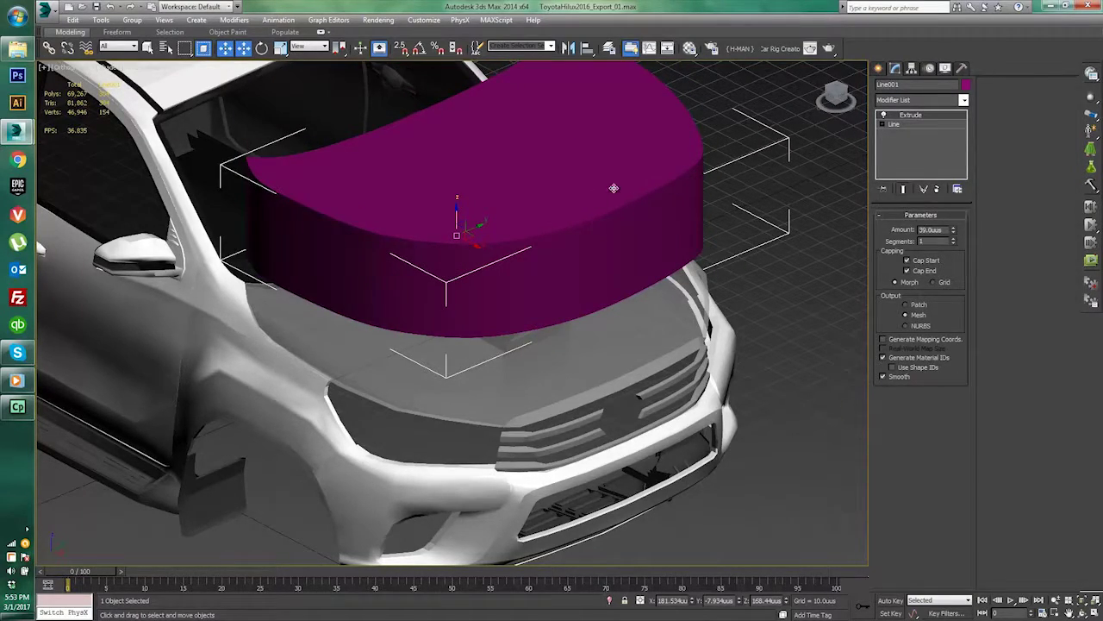
{"action": "left_click", "coordinate": [953, 232]}
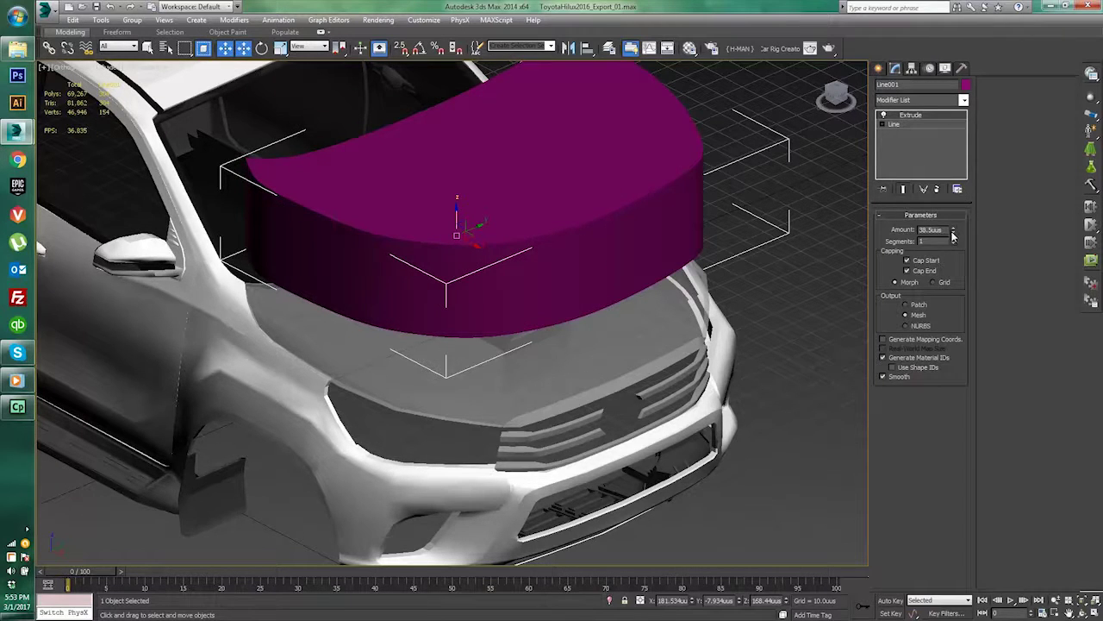
{"action": "left_click_drag", "start_coordinate": [953, 235], "coordinate": [964, 258]}
{"action": "right_click", "coordinate": [921, 119]}
{"action": "left_click", "coordinate": [944, 140]}
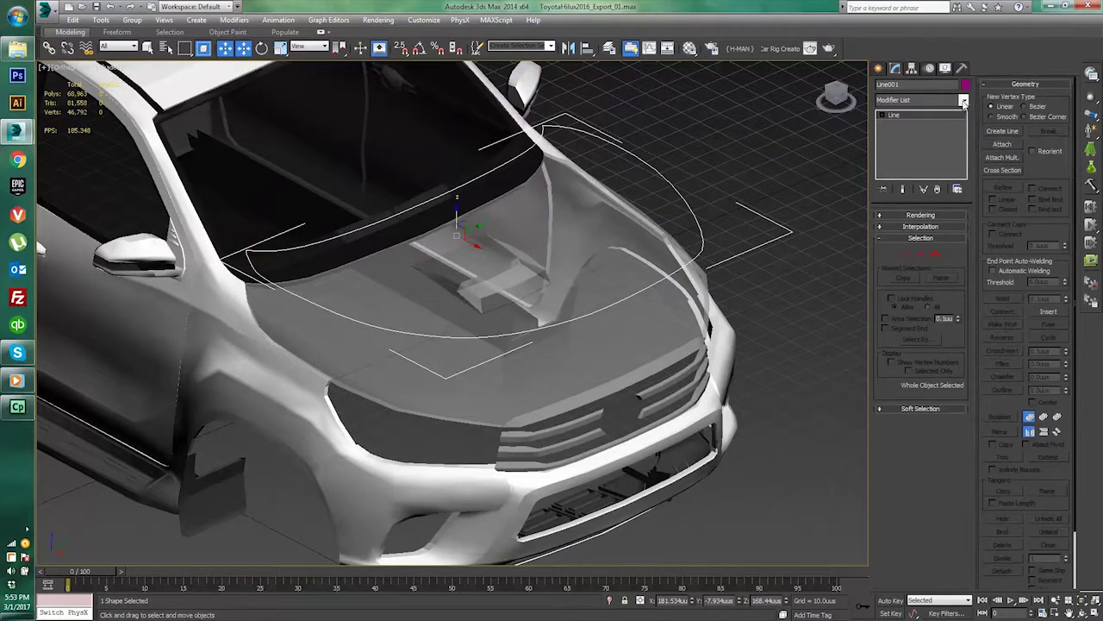
- Add an Edit Poly modifier to the outline spline and check its single polygon at polygon level
{"action": "left_click", "coordinate": [964, 101]}
{"action": "scroll", "coordinate": [918, 258], "scroll_direction": "down", "scroll_amount": 2}
{"action": "left_click", "coordinate": [914, 302]}
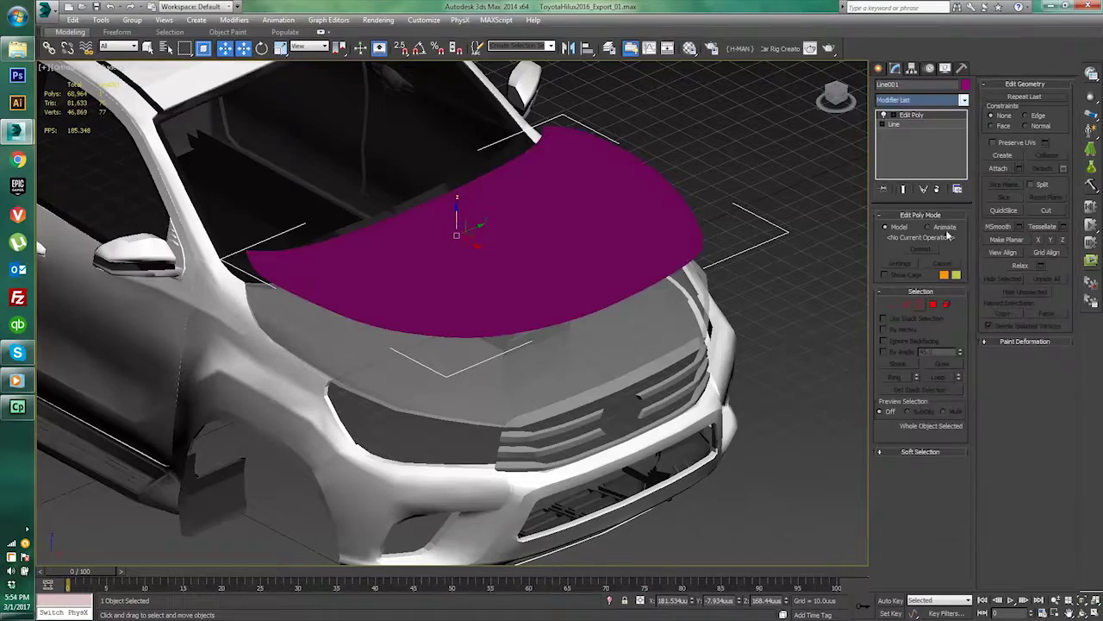
{"action": "left_click", "coordinate": [1051, 608]}
{"action": "left_click", "coordinate": [931, 306]}
{"action": "left_click", "coordinate": [560, 242]}
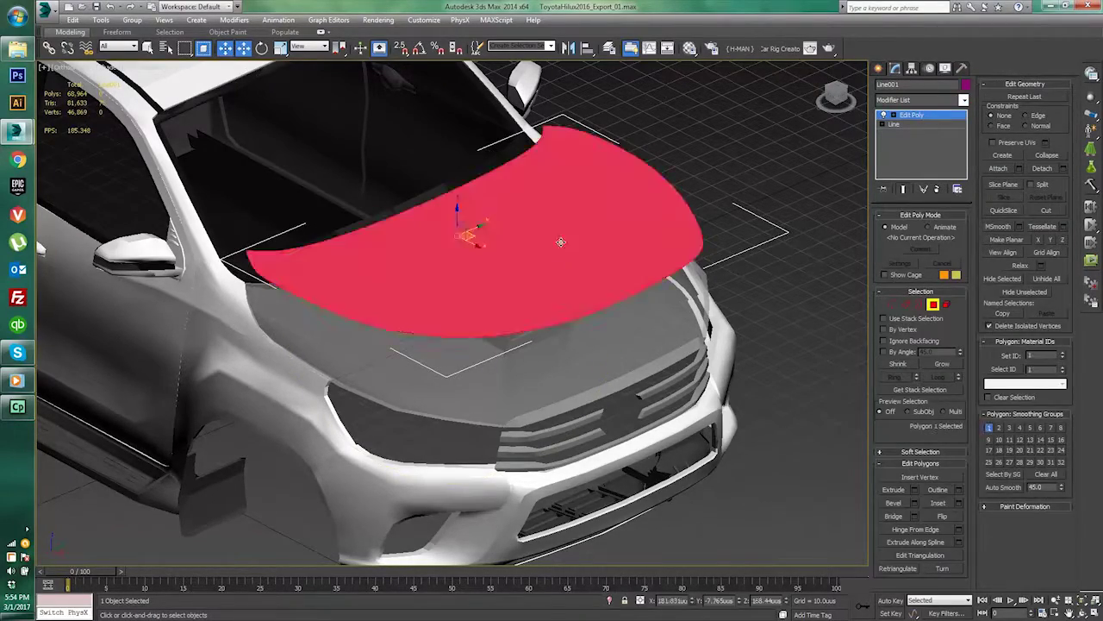
{"action": "left_click", "coordinate": [1082, 613]}
{"action": "left_click_drag", "start_coordinate": [429, 314], "coordinate": [457, 271]}
{"action": "left_click", "coordinate": [226, 50]}
{"action": "left_click", "coordinate": [620, 204]}
{"action": "middle_click_drag", "start_coordinate": [621, 204], "coordinate": [639, 204]}
- Return to the base Line, set its interpolation steps to 0 and turn on vertex editing
{"action": "left_click", "coordinate": [895, 125]}
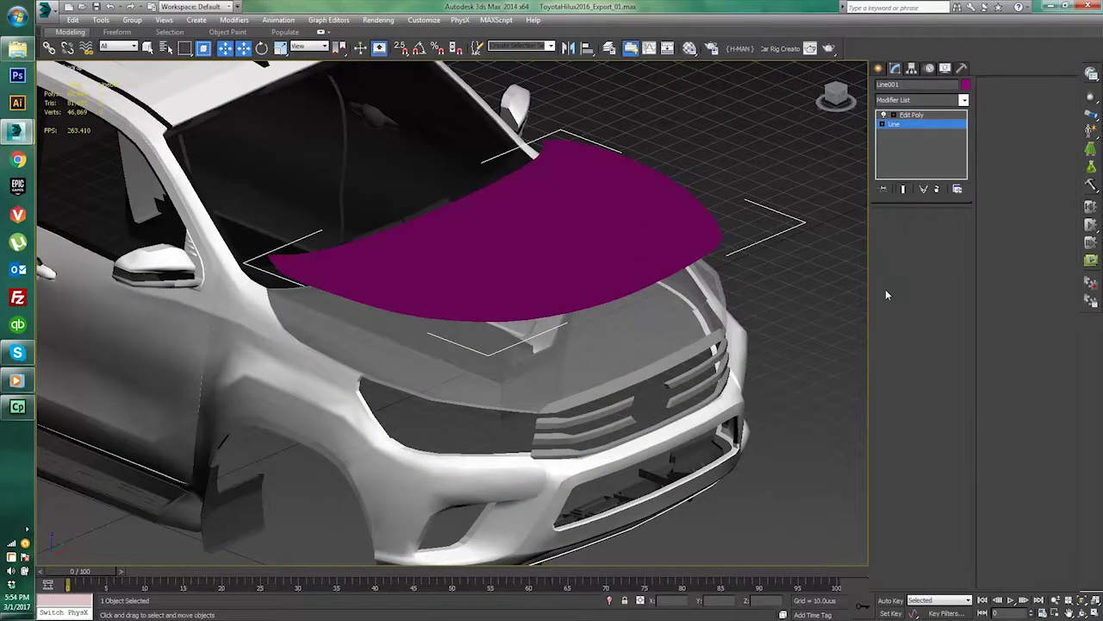
{"action": "middle_click_drag", "start_coordinate": [846, 306], "coordinate": [716, 316]}
{"action": "scroll", "coordinate": [844, 267], "scroll_direction": "up", "scroll_amount": 6}
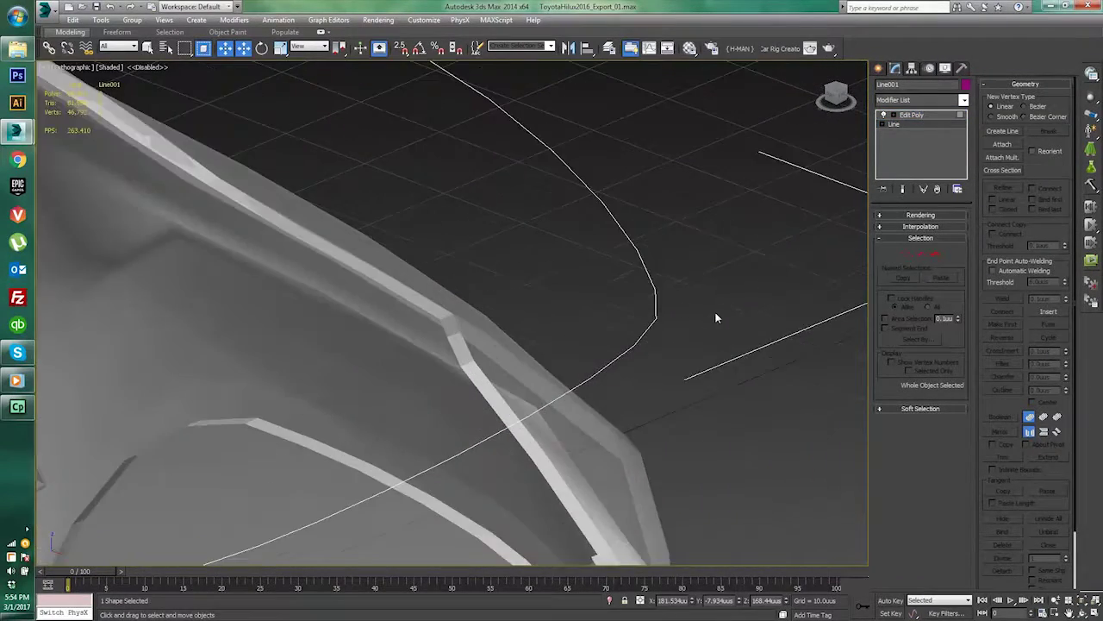
{"action": "scroll", "coordinate": [712, 313], "scroll_direction": "up", "scroll_amount": 3}
{"action": "middle_click_drag", "start_coordinate": [862, 264], "coordinate": [805, 285]}
{"action": "left_click", "coordinate": [914, 226]}
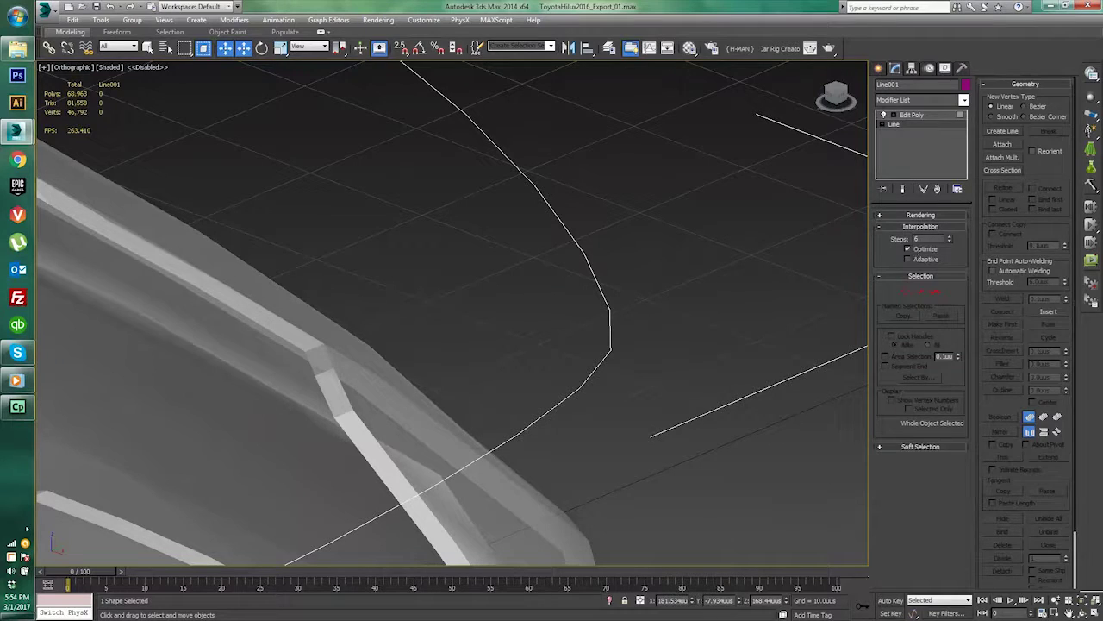
{"action": "left_click_drag", "start_coordinate": [950, 258], "coordinate": [950, 253]}
{"action": "key", "text": "2"}
{"action": "left_click", "coordinate": [906, 292]}
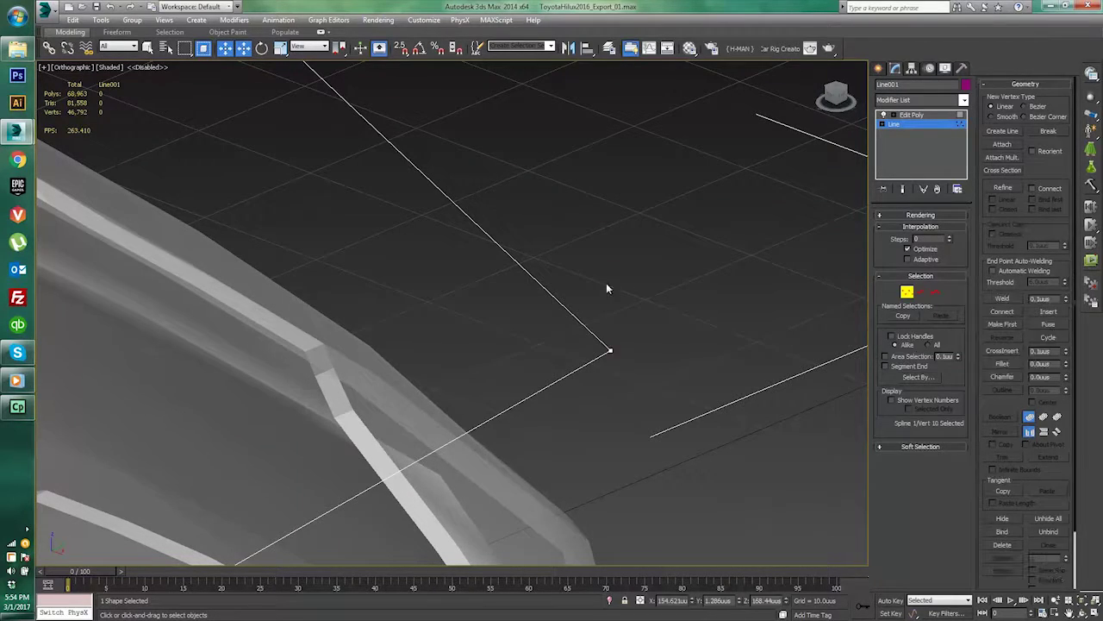
- Set the outline spline's interpolation steps to 2
{"action": "scroll", "coordinate": [606, 282], "scroll_direction": "down", "scroll_amount": 3}
{"action": "middle_click_drag", "start_coordinate": [606, 283], "coordinate": [661, 292]}
{"action": "scroll", "coordinate": [661, 291], "scroll_direction": "down", "scroll_amount": 4}
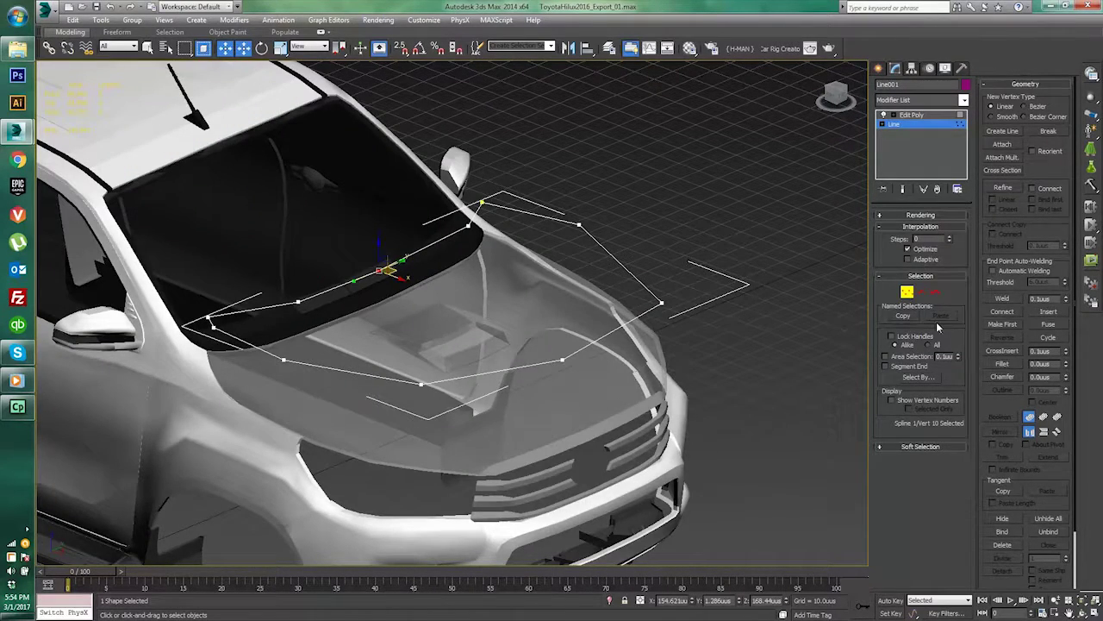
{"action": "left_click", "coordinate": [949, 236]}
{"action": "left_click", "coordinate": [949, 237]}
{"action": "left_click", "coordinate": [949, 237]}
{"action": "left_click", "coordinate": [950, 241]}
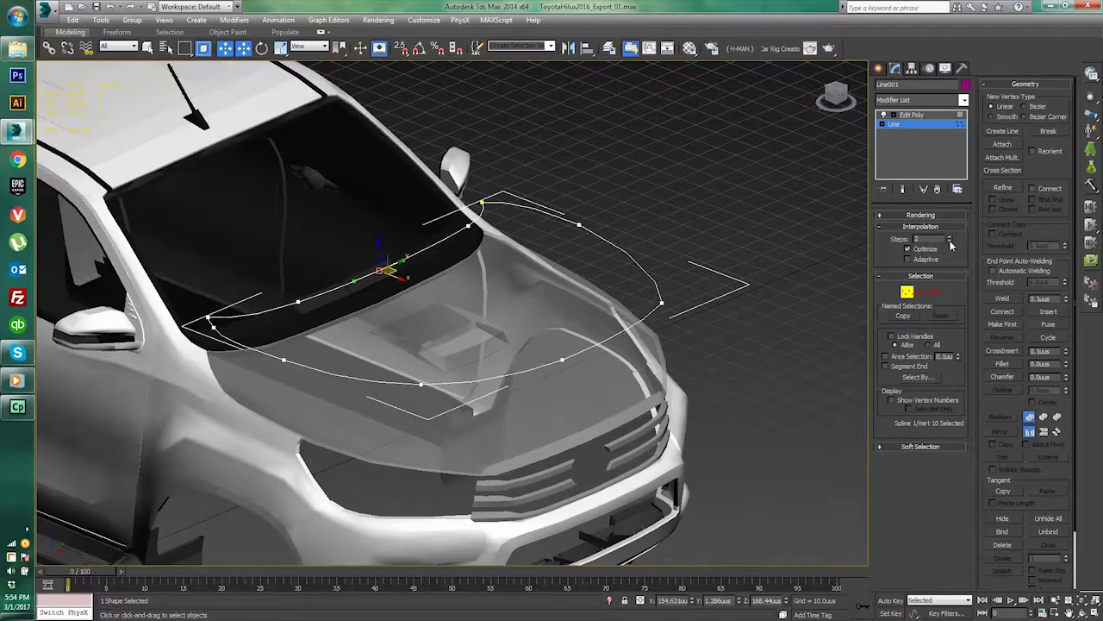
- Set the outline spline's interpolation steps to 1
{"action": "left_click", "coordinate": [950, 241]}
{"action": "left_click", "coordinate": [950, 242]}
{"action": "left_click", "coordinate": [949, 238]}
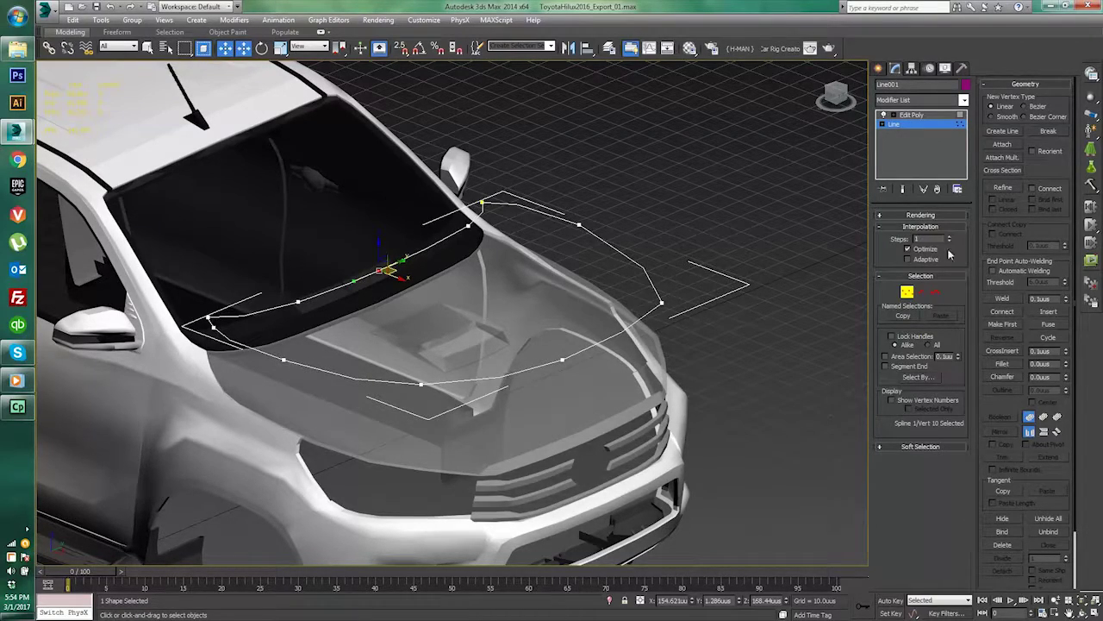
{"action": "left_click", "coordinate": [1082, 612]}
{"action": "mouse_move", "coordinate": [579, 326]}
{"action": "left_mouse_down"}
{"action": "mouse_move", "coordinate": [510, 324]}
{"action": "mouse_move", "coordinate": [579, 324]}
{"action": "left_mouse_up"}
{"action": "scroll", "coordinate": [694, 283], "scroll_direction": "up", "scroll_amount": 5}
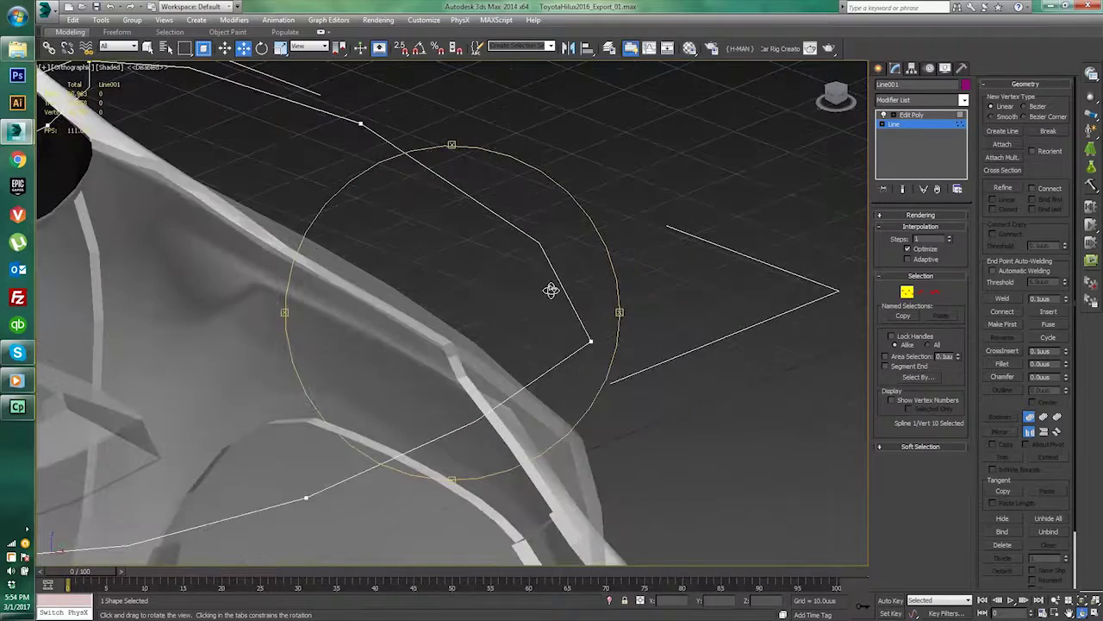
{"action": "left_click_drag", "start_coordinate": [551, 289], "coordinate": [703, 298]}
{"action": "left_click_drag", "start_coordinate": [574, 282], "coordinate": [928, 228]}
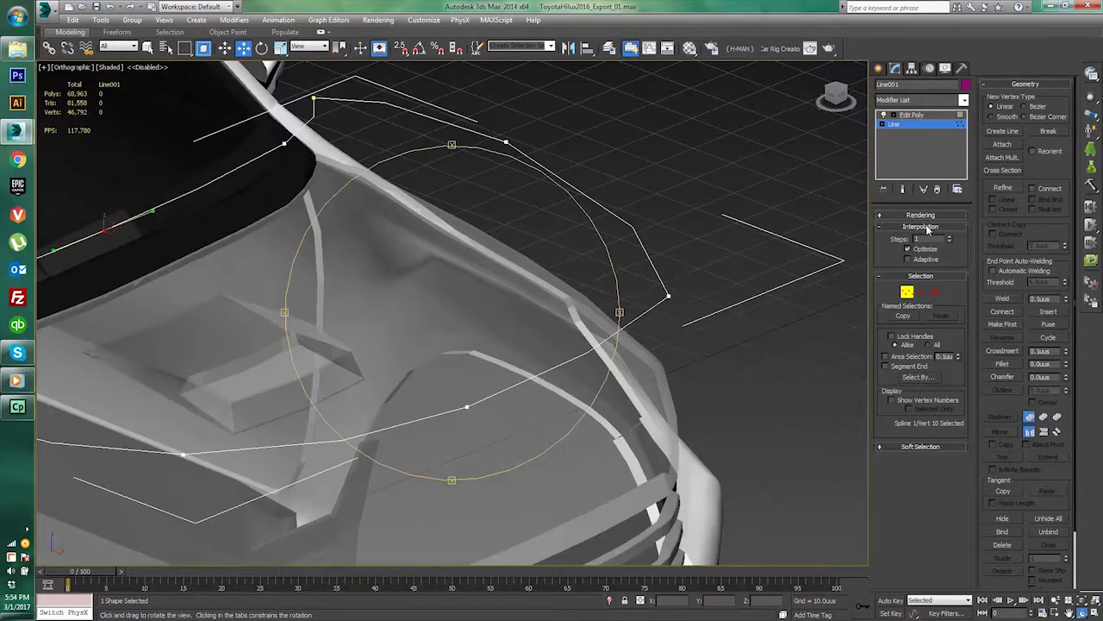
- Return to the Edit Poly modifier and convert the hood outline surface to an Editable Mesh
{"action": "left_click", "coordinate": [911, 115]}
{"action": "scroll", "coordinate": [426, 264], "scroll_direction": "down", "scroll_amount": 3}
{"action": "right_click", "coordinate": [448, 268]}
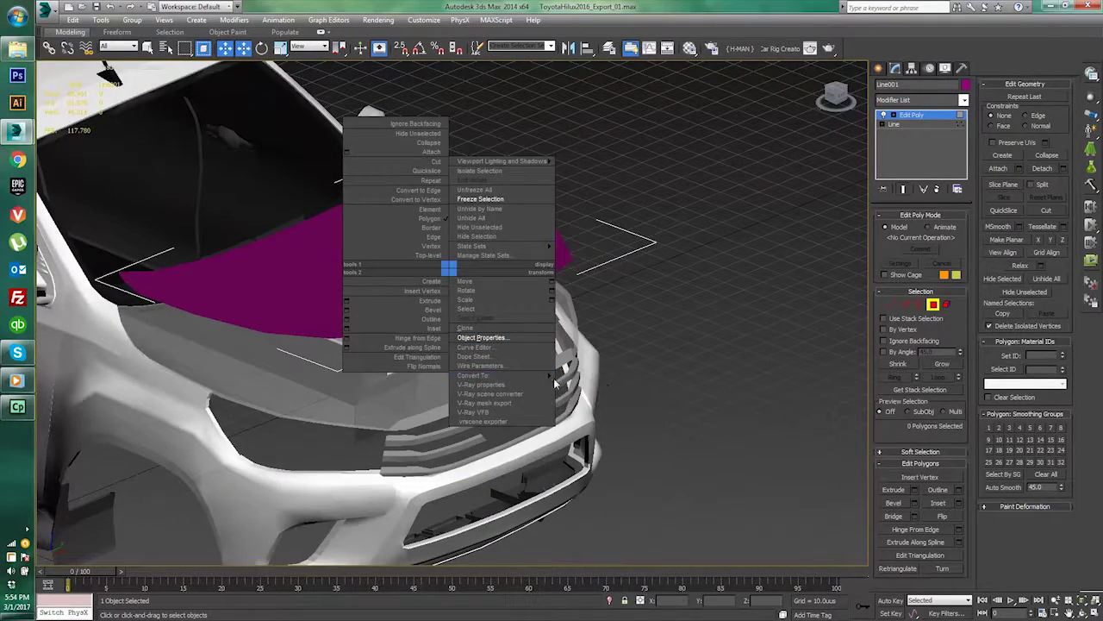
{"action": "mouse_move", "coordinate": [556, 383]}
{"action": "left_click", "coordinate": [603, 379]}
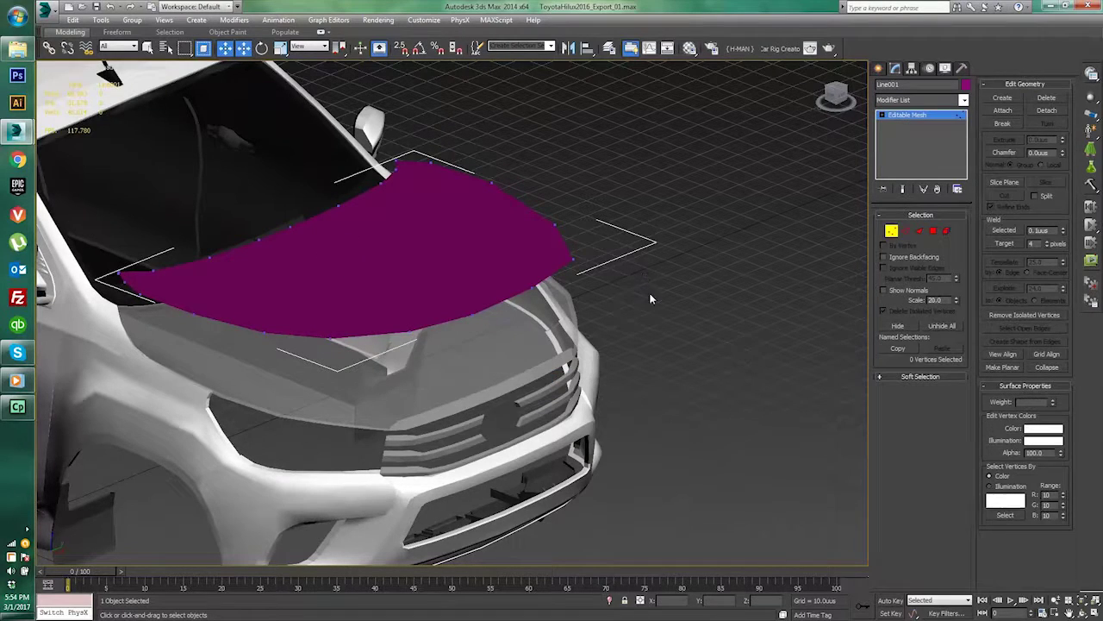
- Select the vertices along the surface's front edge and lower them towards the front of the hood
{"action": "left_click_drag", "start_coordinate": [529, 201], "coordinate": [527, 198]}
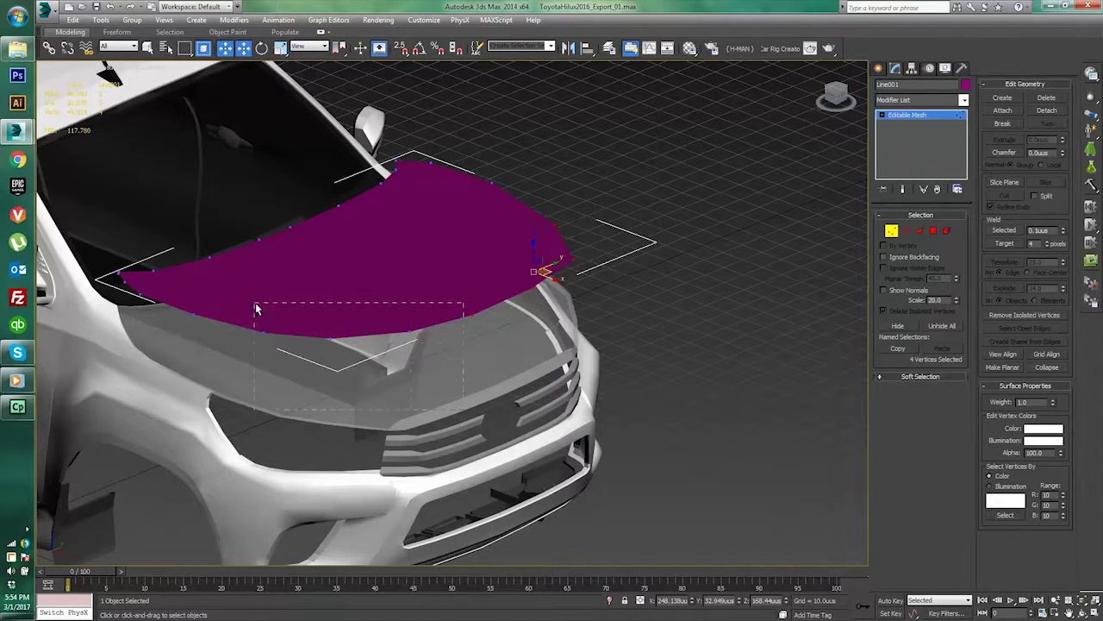
{"action": "left_click_drag", "start_coordinate": [255, 309], "coordinate": [255, 308]}
{"action": "left_click_drag", "start_coordinate": [448, 295], "coordinate": [469, 360]}
- Select the rear and side vertices of the surface and adjust their height to match the hood's rear edge below the windshield
{"action": "left_click_drag", "start_coordinate": [216, 139], "coordinate": [521, 213]}
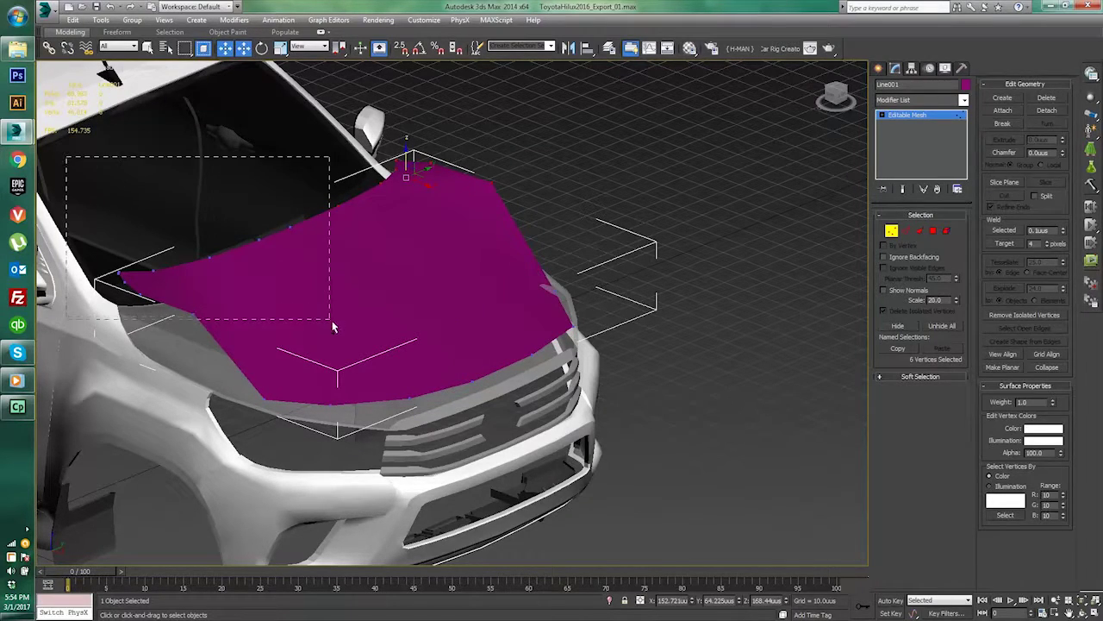
{"action": "left_click_drag", "start_coordinate": [268, 228], "coordinate": [270, 277]}
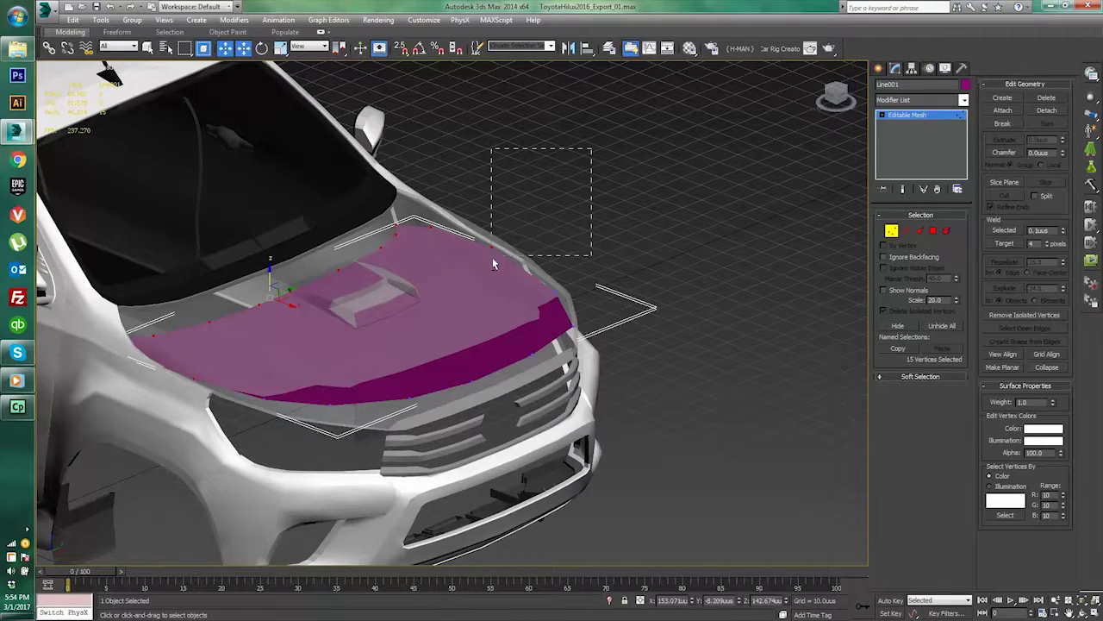
{"action": "left_click_drag", "start_coordinate": [258, 275], "coordinate": [264, 245]}
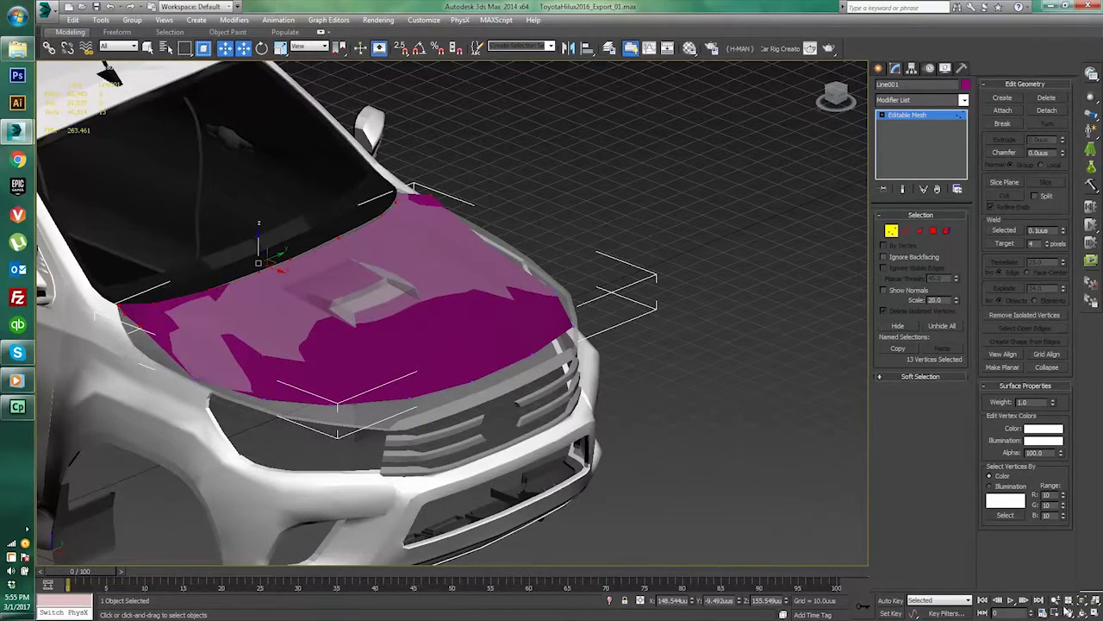
- Lower the vertices at the surface's rear corner on the truck's right side individually onto the hood's edge
{"action": "left_click", "coordinate": [1078, 612]}
{"action": "left_click_drag", "start_coordinate": [475, 318], "coordinate": [405, 326]}
{"action": "right_click", "coordinate": [405, 327]}
{"action": "middle_click_drag", "start_coordinate": [465, 354], "coordinate": [466, 296]}
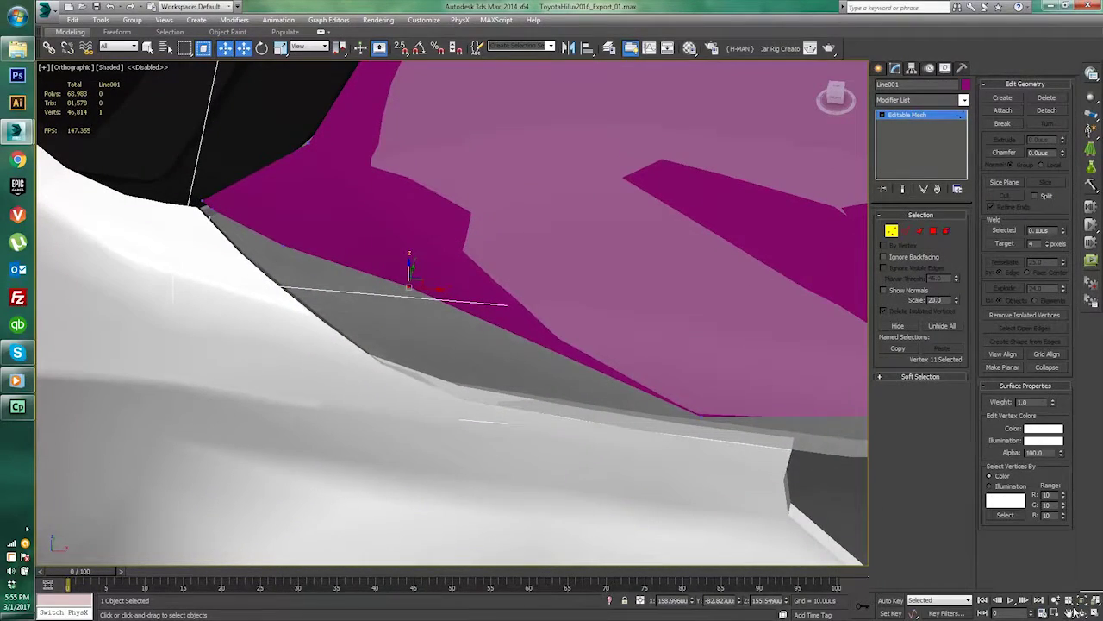
{"action": "key", "text": "ctrl+r"}
{"action": "left_click_drag", "start_coordinate": [465, 296], "coordinate": [362, 198]}
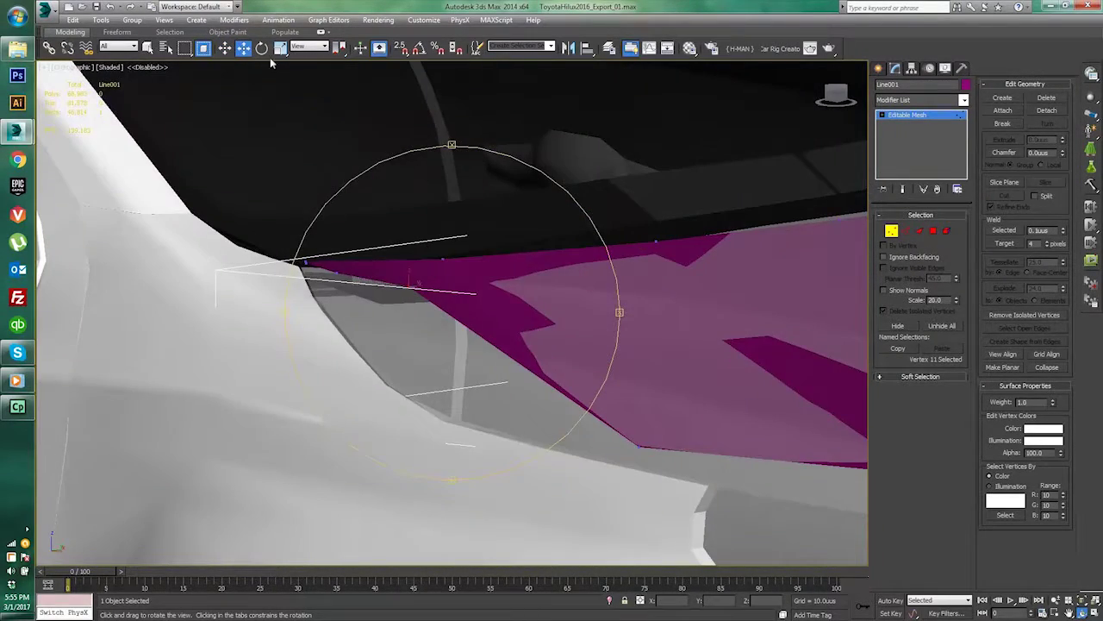
{"action": "left_click", "coordinate": [224, 48]}
{"action": "left_click", "coordinate": [407, 385]}
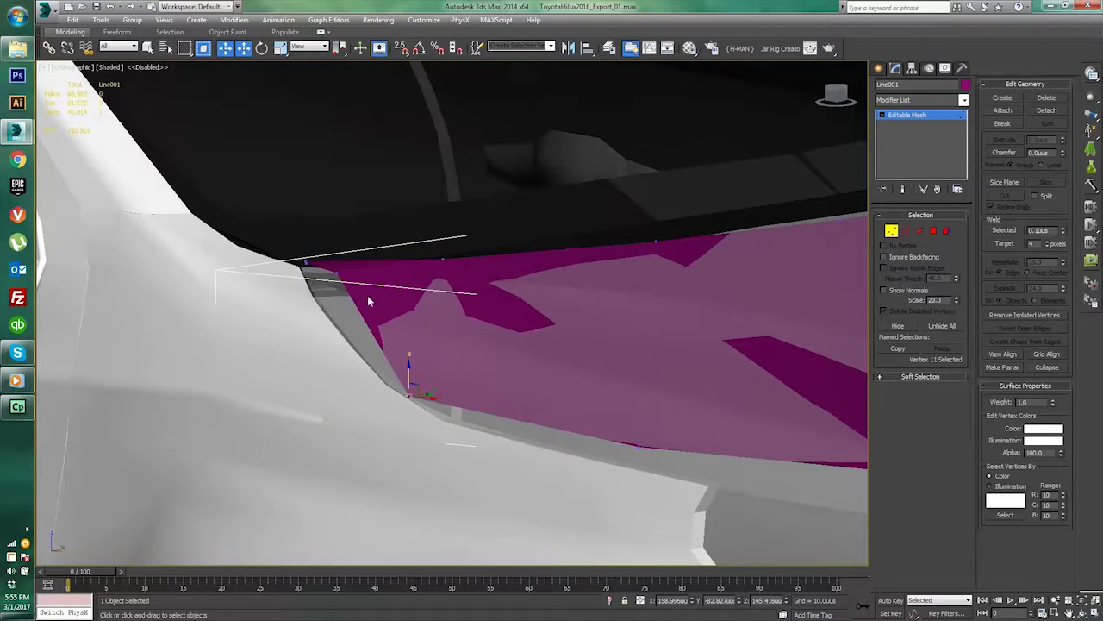
{"action": "left_click_drag", "start_coordinate": [339, 265], "coordinate": [341, 308]}
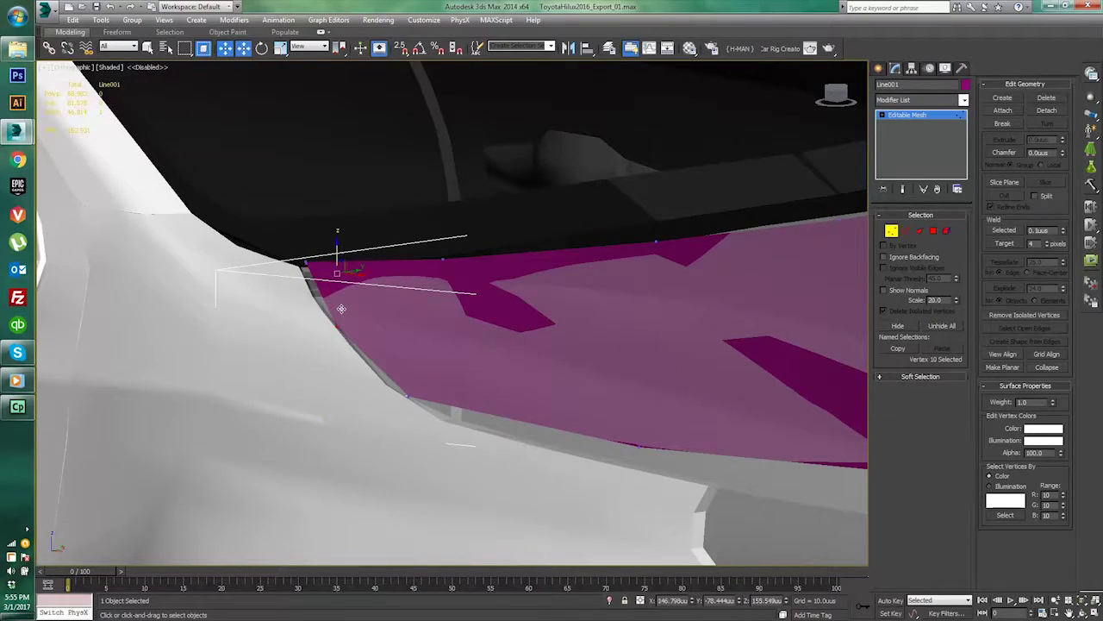
{"action": "left_click_drag", "start_coordinate": [306, 262], "coordinate": [307, 275]}
- Lower the vertices along the truck's right fender and headlight individually onto the hood's edge
{"action": "mouse_move", "coordinate": [368, 353]}
{"action": "middle_mouse_down"}
{"action": "mouse_move", "coordinate": [301, 291]}
{"action": "mouse_move", "coordinate": [227, 258]}
{"action": "middle_mouse_up"}
{"action": "left_click_drag", "start_coordinate": [463, 323], "coordinate": [554, 400]}
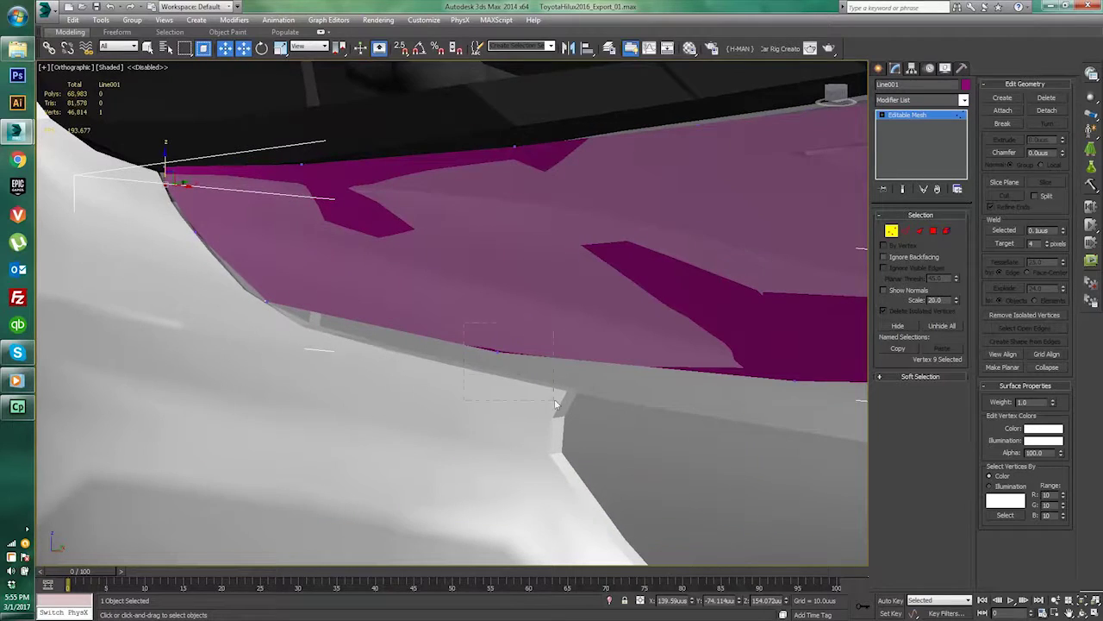
{"action": "left_click_drag", "start_coordinate": [499, 331], "coordinate": [507, 354]}
{"action": "left_click_drag", "start_coordinate": [228, 344], "coordinate": [226, 346]}
{"action": "middle_click_drag", "start_coordinate": [732, 354], "coordinate": [344, 311]}
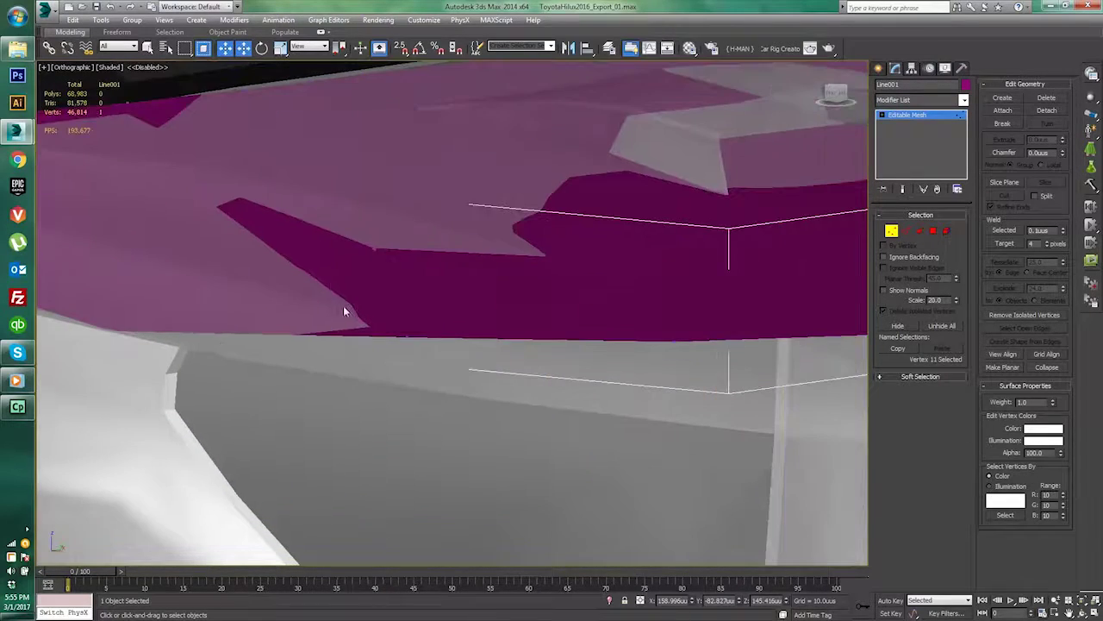
{"action": "left_click_drag", "start_coordinate": [408, 315], "coordinate": [414, 363]}
{"action": "middle_click_drag", "start_coordinate": [637, 313], "coordinate": [419, 290]}
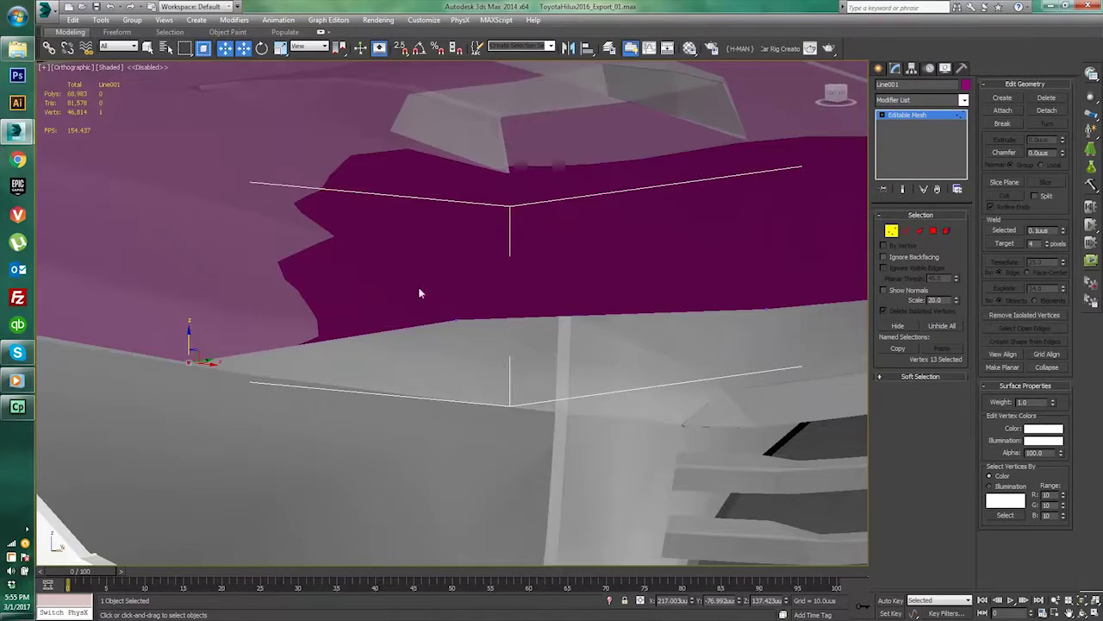
{"action": "left_click_drag", "start_coordinate": [459, 318], "coordinate": [472, 394]}
- Lower the remaining front vertices above the grille individually onto the hood's front edge
{"action": "middle_click_drag", "start_coordinate": [697, 289], "coordinate": [434, 270]}
{"action": "left_click_drag", "start_coordinate": [433, 269], "coordinate": [502, 399]}
{"action": "middle_click_drag", "start_coordinate": [503, 399], "coordinate": [280, 395]}
{"action": "left_click_drag", "start_coordinate": [474, 247], "coordinate": [658, 357]}
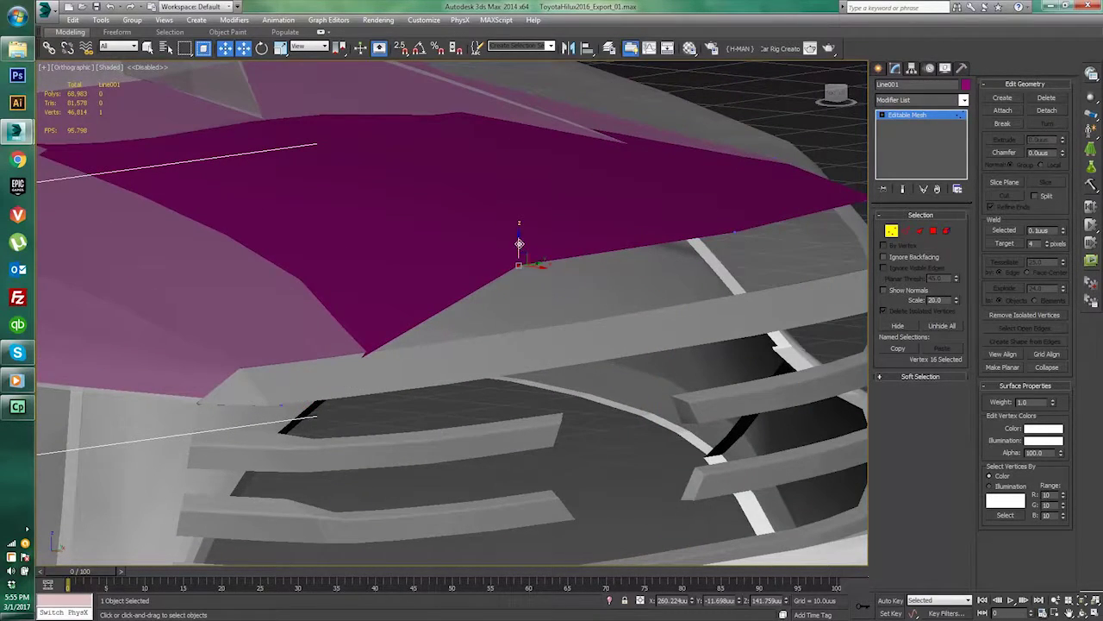
{"action": "left_click_drag", "start_coordinate": [519, 244], "coordinate": [520, 337]}
{"action": "middle_click_drag", "start_coordinate": [520, 337], "coordinate": [386, 350]}
{"action": "left_click_drag", "start_coordinate": [600, 218], "coordinate": [614, 319]}
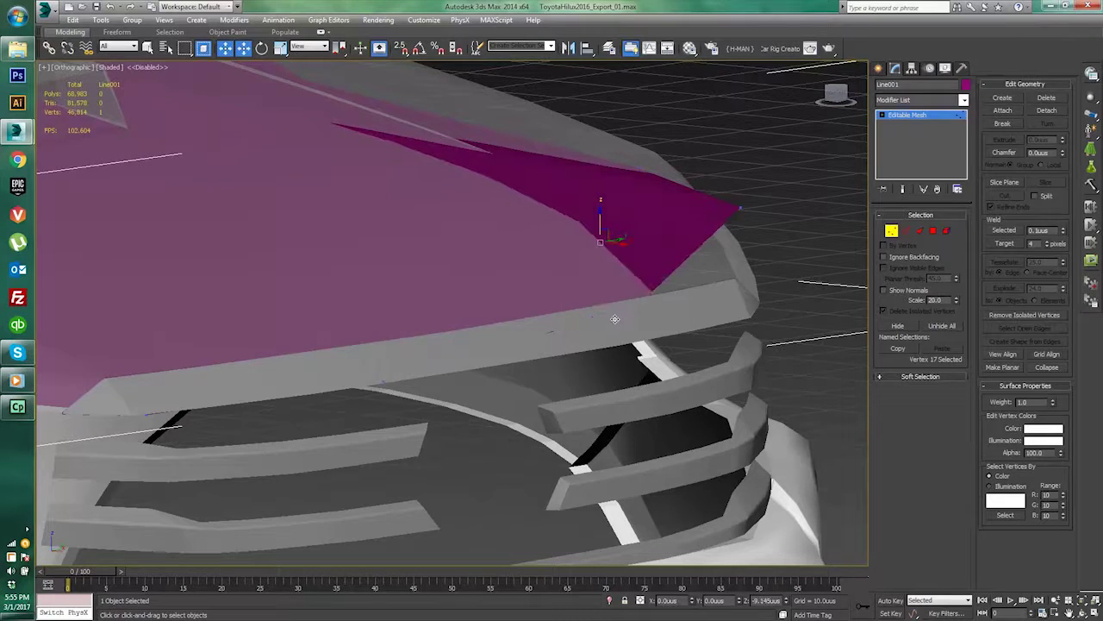
{"action": "left_click_drag", "start_coordinate": [739, 185], "coordinate": [757, 274]}
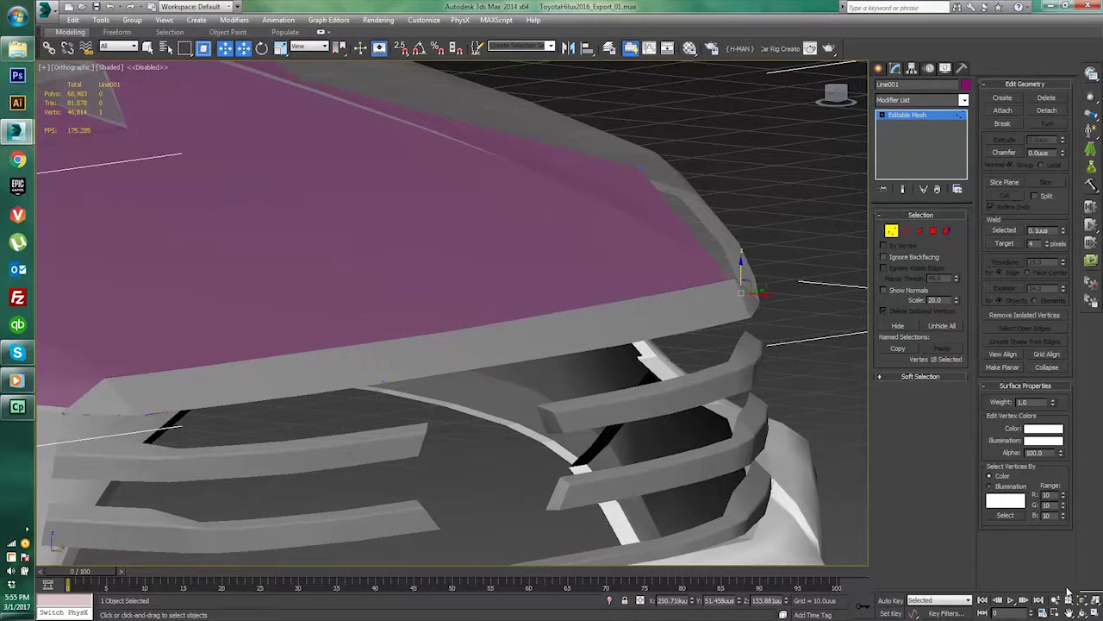
- Lower the surface vertex beside the truck's left headlight opening onto the hood's edge
{"action": "left_click", "coordinate": [1081, 612]}
{"action": "scroll", "coordinate": [439, 283], "scroll_direction": "down", "scroll_amount": 5}
{"action": "left_click_drag", "start_coordinate": [477, 270], "coordinate": [542, 329]}
{"action": "scroll", "coordinate": [419, 301], "scroll_direction": "up", "scroll_amount": 5}
{"action": "right_click", "coordinate": [541, 329]}
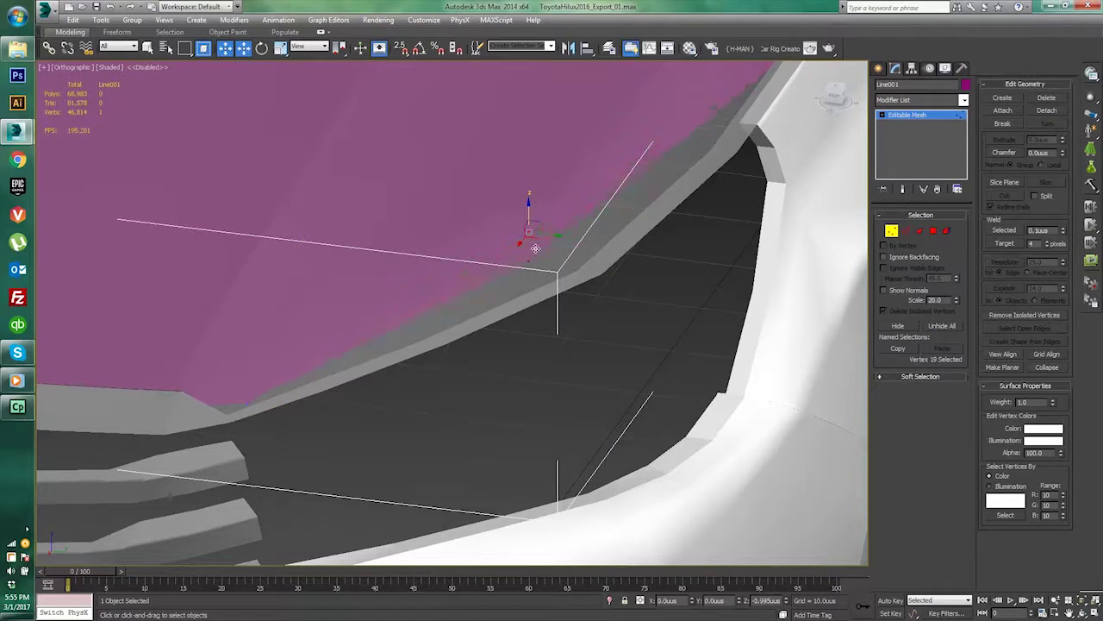
{"action": "left_click_drag", "start_coordinate": [543, 272], "coordinate": [543, 273]}
- Align the vertices near the hood's rear corner on the truck's left side with the hood edge and windshield corner
{"action": "middle_click_drag", "start_coordinate": [750, 259], "coordinate": [606, 349]}
{"action": "left_click_drag", "start_coordinate": [738, 341], "coordinate": [552, 286]}
{"action": "middle_click_drag", "start_coordinate": [668, 194], "coordinate": [594, 327]}
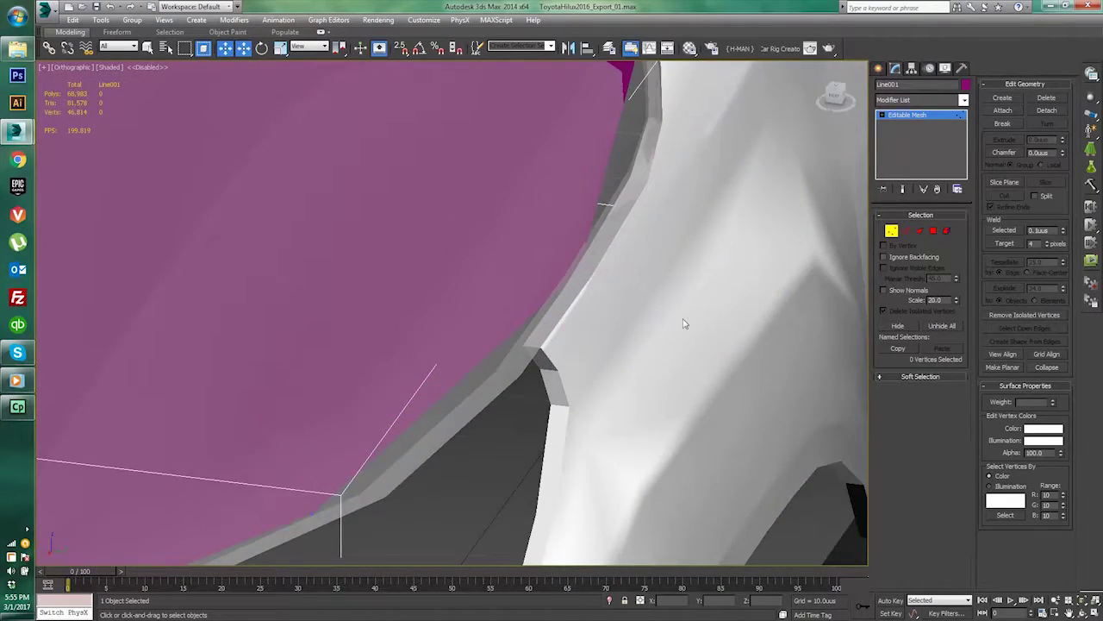
{"action": "middle_click_drag", "start_coordinate": [729, 249], "coordinate": [688, 341]}
{"action": "left_click_drag", "start_coordinate": [700, 298], "coordinate": [622, 195]}
{"action": "middle_click_drag", "start_coordinate": [628, 202], "coordinate": [656, 217]}
{"action": "left_click_drag", "start_coordinate": [662, 441], "coordinate": [484, 253]}
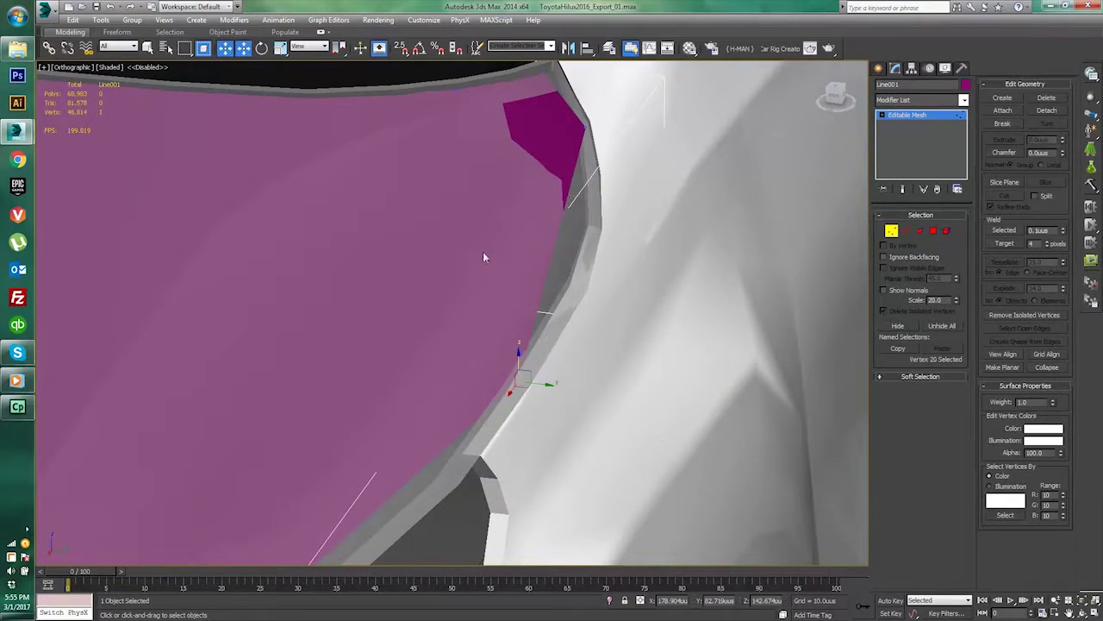
{"action": "left_click", "coordinate": [1081, 613]}
{"action": "left_click_drag", "start_coordinate": [508, 291], "coordinate": [488, 300]}
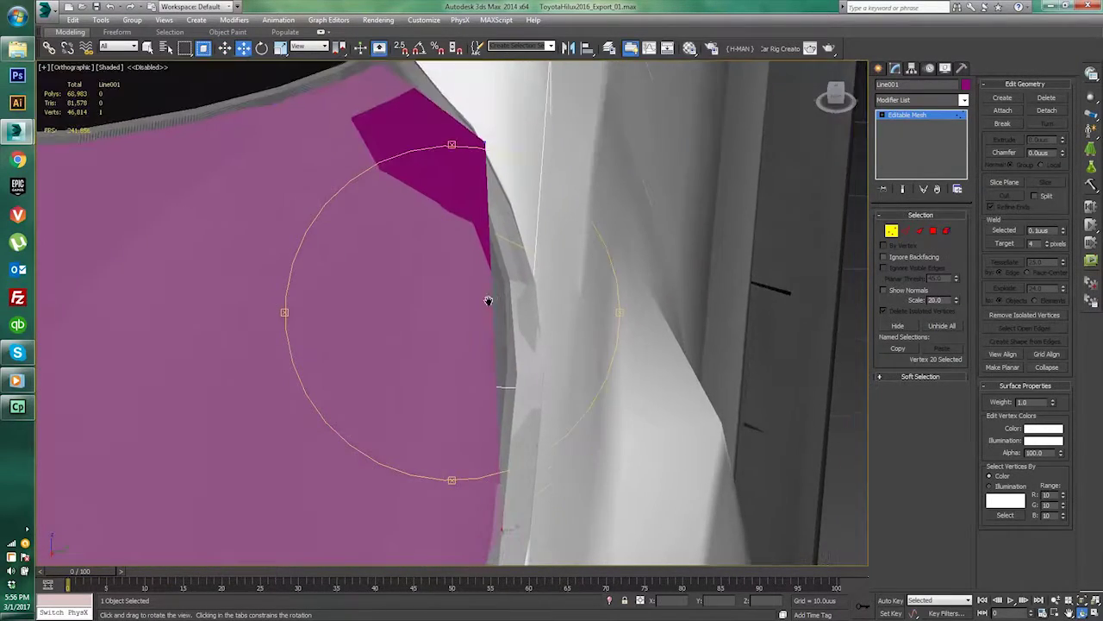
{"action": "left_click", "coordinate": [229, 49]}
{"action": "left_click_drag", "start_coordinate": [485, 126], "coordinate": [496, 190]}
{"action": "middle_click_drag", "start_coordinate": [517, 110], "coordinate": [503, 215]}
{"action": "left_click_drag", "start_coordinate": [368, 160], "coordinate": [384, 138]}
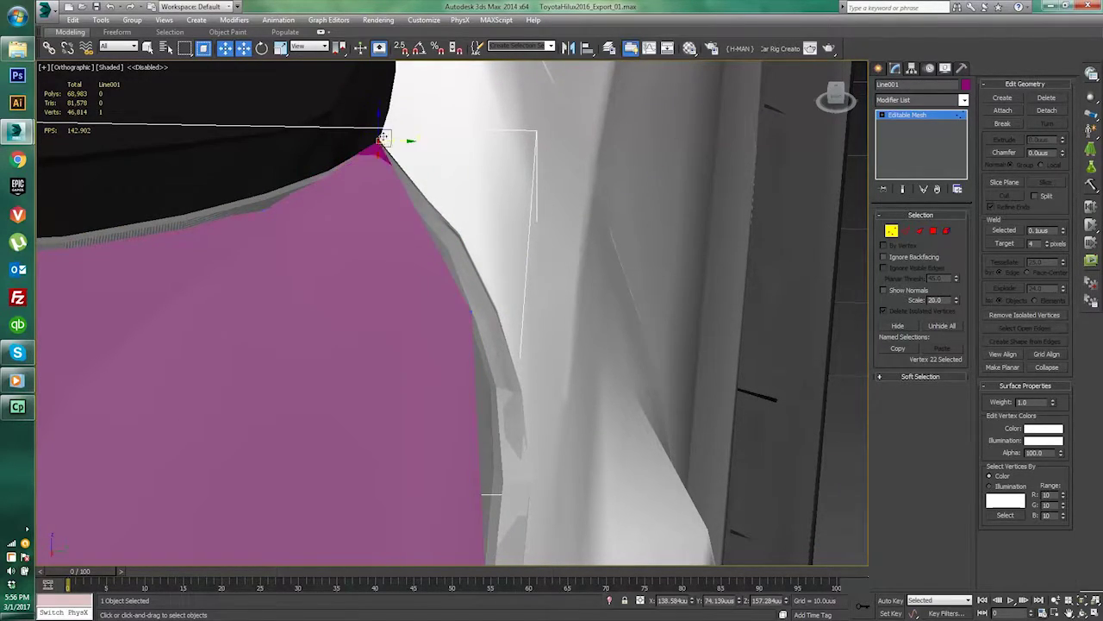
- Move the side vertices along the truck's left fender outward to the hood's edge
{"action": "left_click_drag", "start_coordinate": [471, 278], "coordinate": [494, 294]}
{"action": "middle_click_drag", "start_coordinate": [503, 382], "coordinate": [489, 259]}
{"action": "middle_click_drag", "start_coordinate": [378, 519], "coordinate": [391, 338]}
{"action": "left_click", "coordinate": [488, 334]}
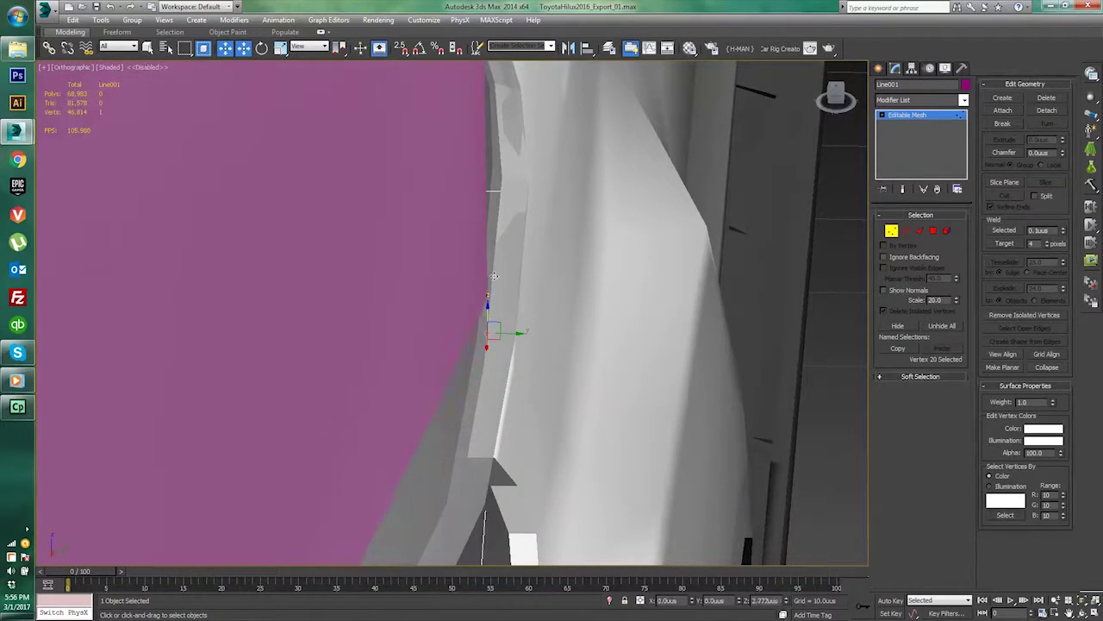
{"action": "left_click_drag", "start_coordinate": [496, 285], "coordinate": [522, 301]}
{"action": "middle_click_drag", "start_coordinate": [525, 348], "coordinate": [528, 394]}
{"action": "scroll", "coordinate": [528, 394], "scroll_direction": "down", "scroll_amount": 3}
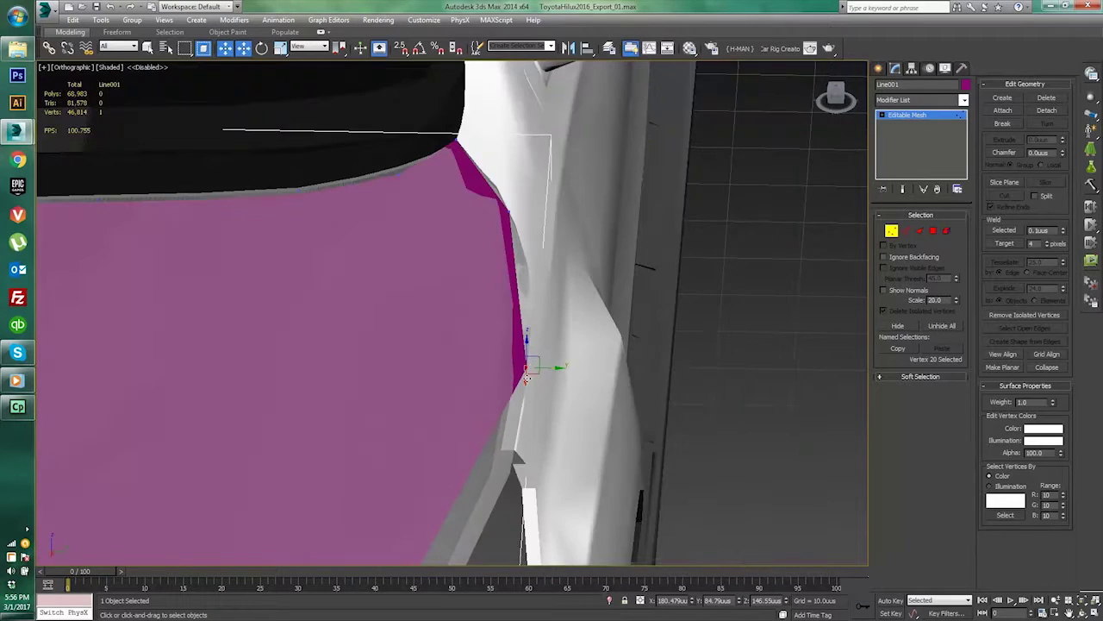
- Leave vertex editing and select the hood surface at polygon level to examine its faces
{"action": "middle_click_drag", "start_coordinate": [589, 249], "coordinate": [597, 77]}
{"action": "left_click", "coordinate": [893, 233]}
{"action": "middle_click_drag", "start_coordinate": [604, 301], "coordinate": [659, 313]}
{"action": "middle_click_drag", "start_coordinate": [557, 299], "coordinate": [588, 298]}
{"action": "left_click", "coordinate": [933, 231]}
{"action": "left_click", "coordinate": [529, 239]}
{"action": "middle_click_drag", "start_coordinate": [515, 298], "coordinate": [504, 252]}
{"action": "middle_click_drag", "start_coordinate": [737, 296], "coordinate": [718, 325]}
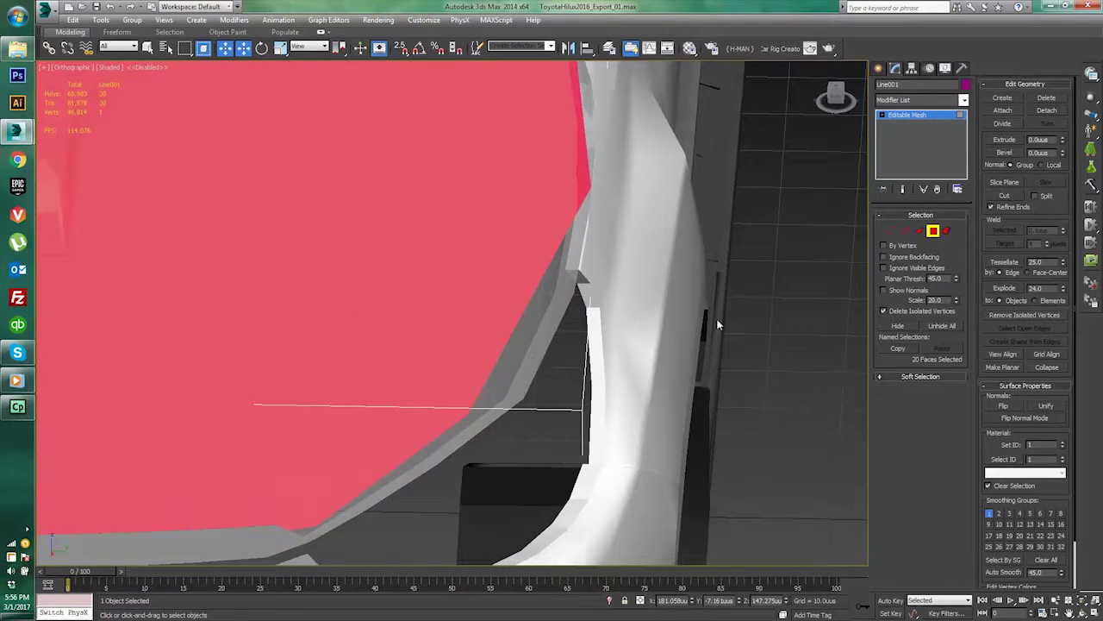
- Switch the hood surface to edge level and convert it to an Editable Poly
{"action": "left_click", "coordinate": [906, 232]}
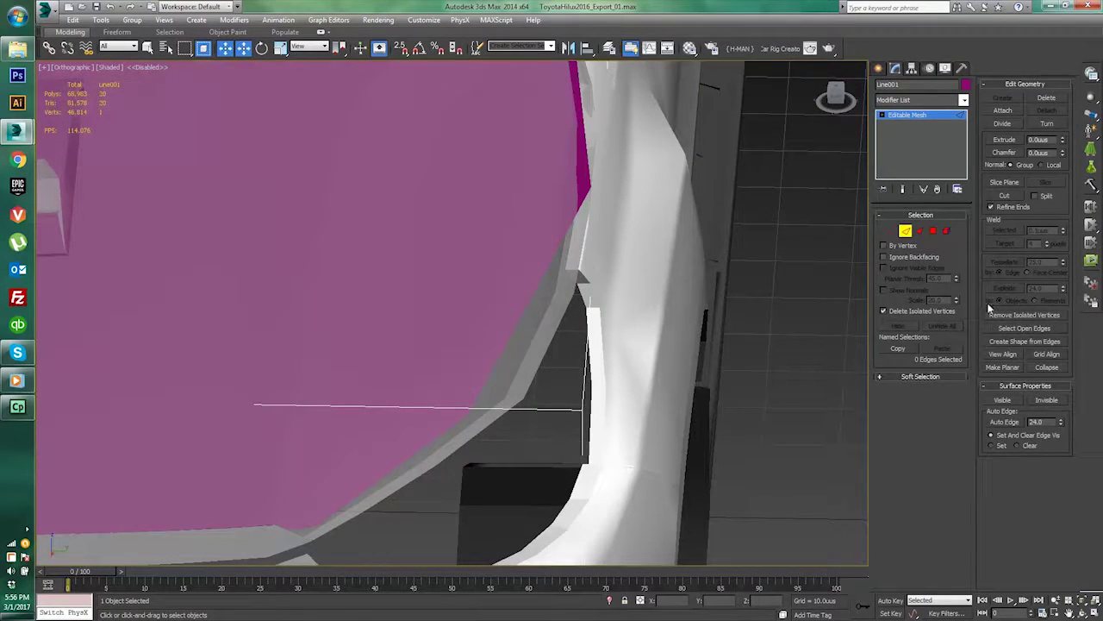
{"action": "right_click", "coordinate": [573, 216]}
{"action": "mouse_move", "coordinate": [600, 326]}
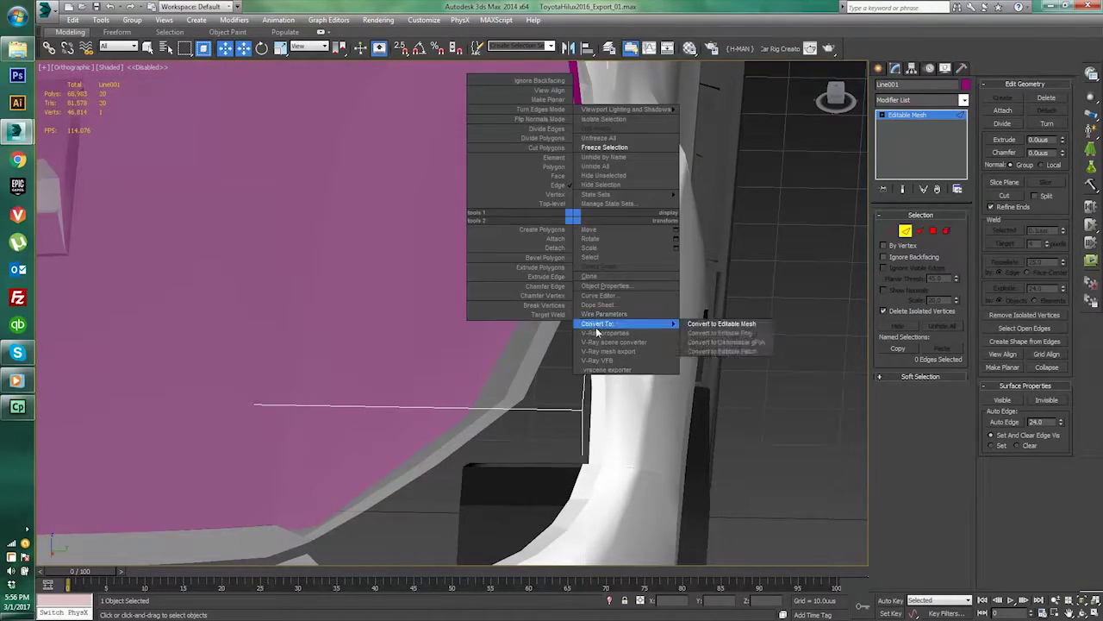
{"action": "left_click", "coordinate": [753, 334]}
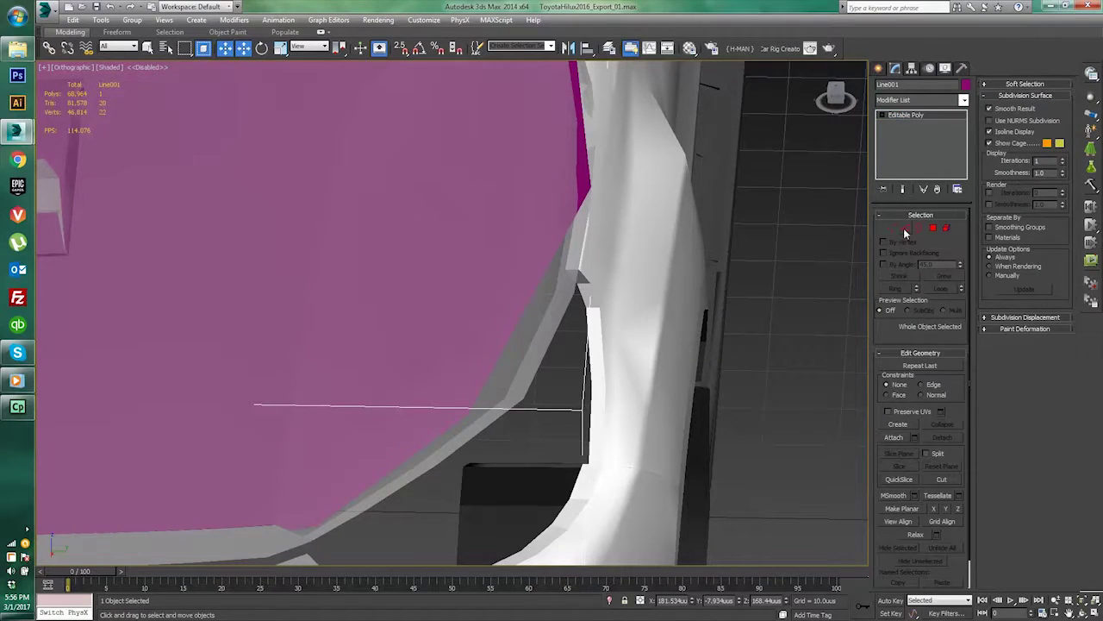
- Select the surface's border edge beside the truck's left headlight and insert a vertex on it
{"action": "left_click", "coordinate": [903, 227]}
{"action": "left_click", "coordinate": [527, 302]}
{"action": "scroll", "coordinate": [572, 252], "scroll_direction": "up", "scroll_amount": 3}
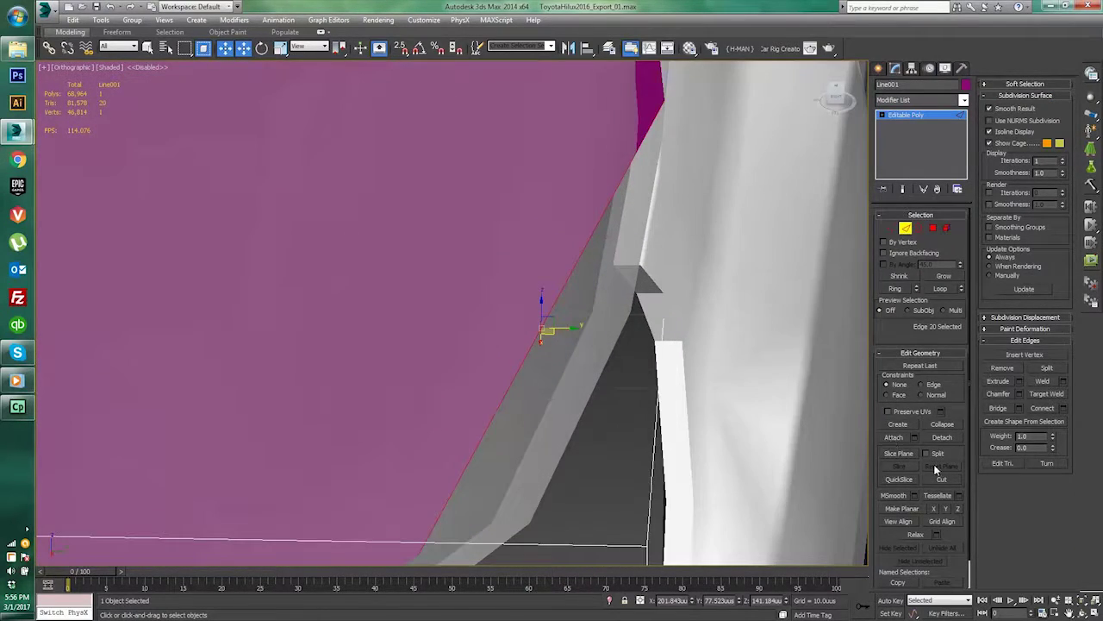
{"action": "left_click", "coordinate": [1026, 354]}
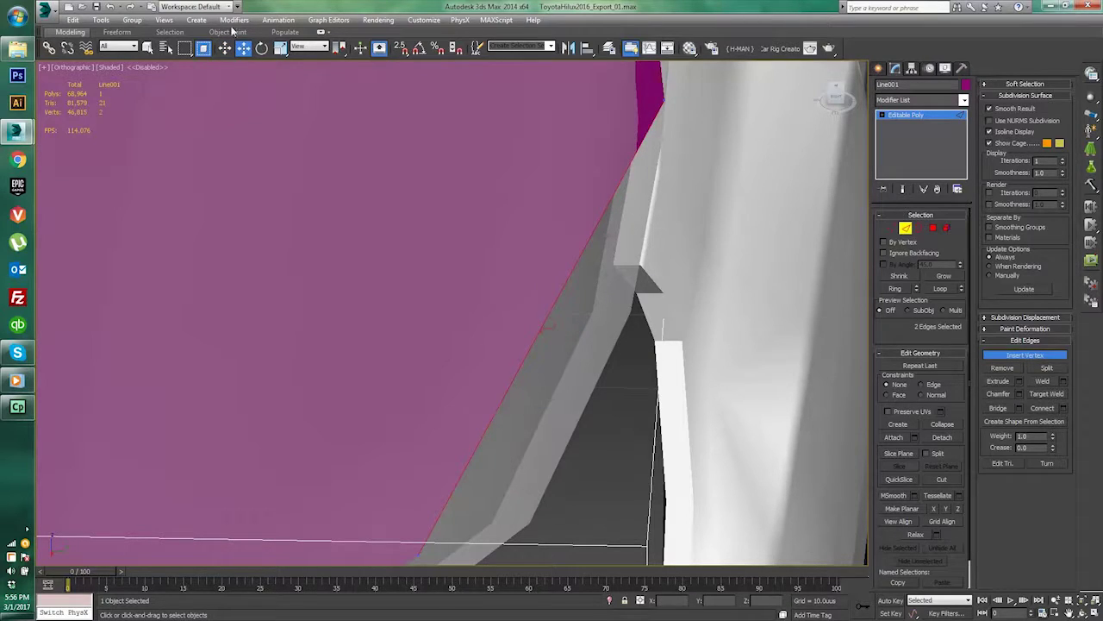
{"action": "left_click", "coordinate": [226, 49]}
{"action": "left_click", "coordinate": [580, 344]}
- At vertex level, move the inserted vertex and the neighbouring front vertex onto the hood's edge beside the truck's left headlight
{"action": "left_click", "coordinate": [892, 229]}
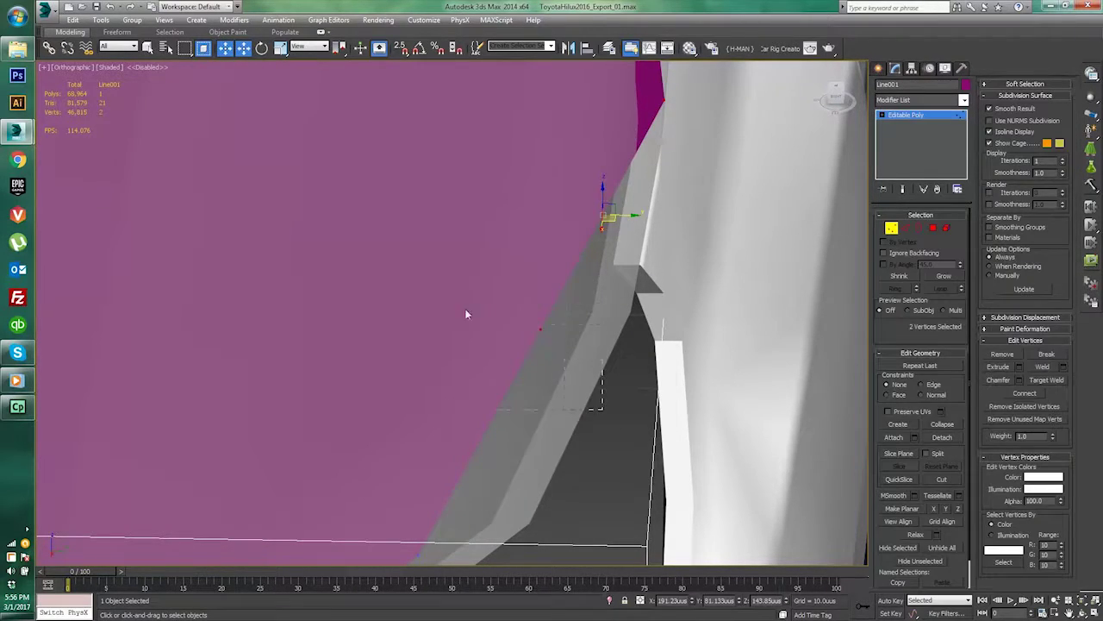
{"action": "left_click_drag", "start_coordinate": [567, 328], "coordinate": [648, 335]}
{"action": "middle_click_drag", "start_coordinate": [592, 384], "coordinate": [619, 211]}
{"action": "left_click_drag", "start_coordinate": [598, 416], "coordinate": [387, 354]}
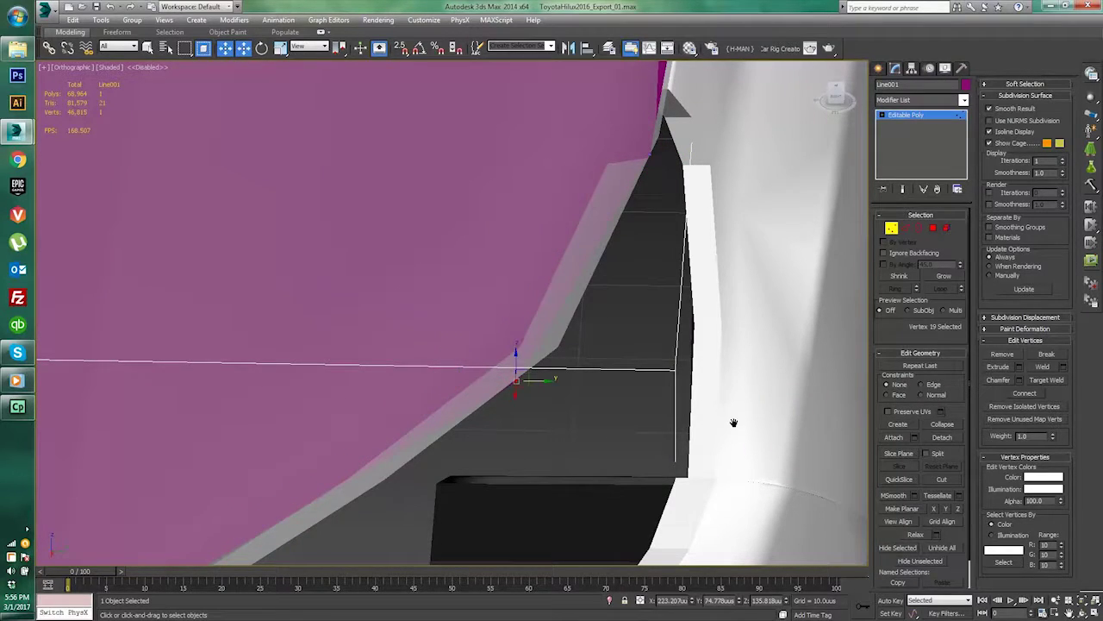
{"action": "scroll", "coordinate": [549, 358], "scroll_direction": "down", "scroll_amount": 3}
{"action": "middle_click_drag", "start_coordinate": [549, 358], "coordinate": [363, 219]}
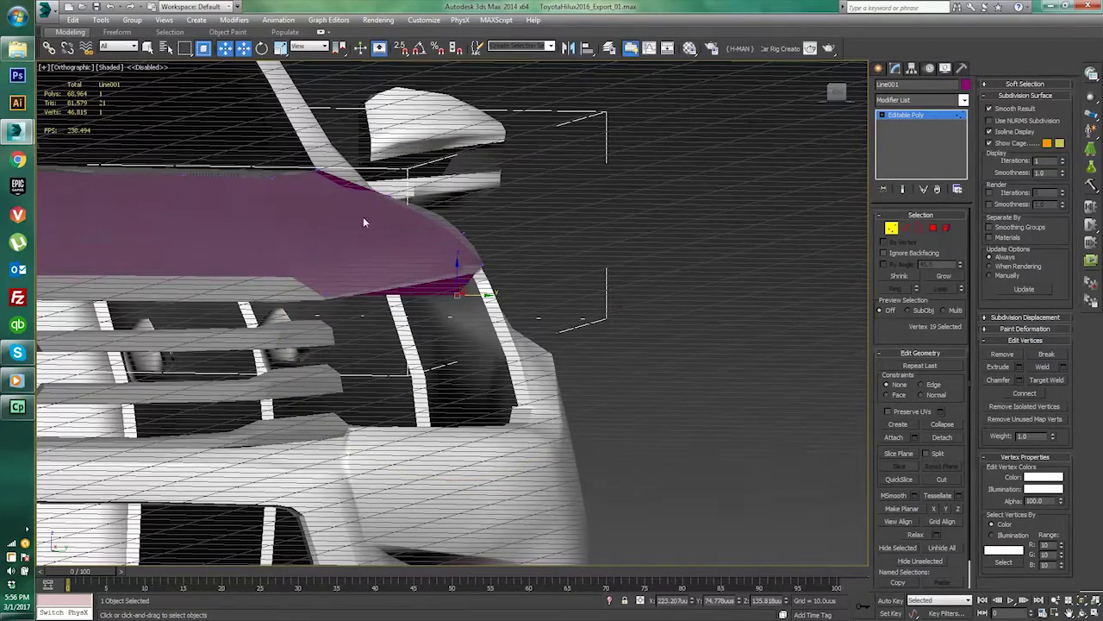
{"action": "left_click_drag", "start_coordinate": [458, 264], "coordinate": [463, 243]}
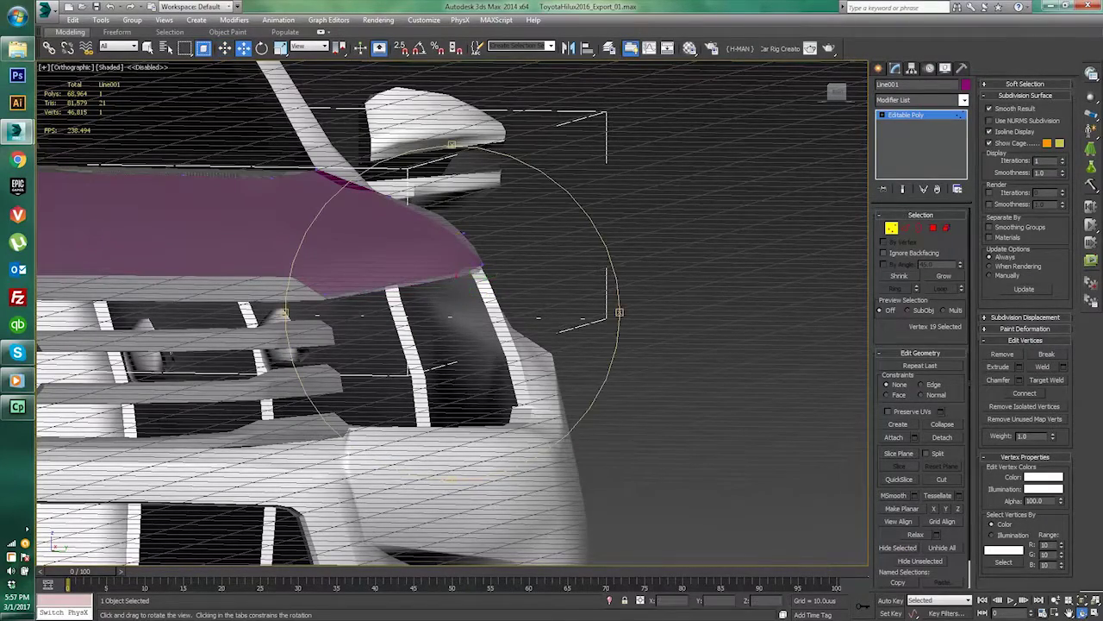
- Reposition two more border vertices along the truck's left fender to follow the hood's edge
{"action": "middle_click_drag", "start_coordinate": [603, 310], "coordinate": [361, 59], "text": "alt"}
{"action": "left_click", "coordinate": [412, 298]}
{"action": "left_click_drag", "start_coordinate": [414, 276], "coordinate": [425, 303]}
{"action": "middle_click_drag", "start_coordinate": [577, 330], "coordinate": [528, 309]}
{"action": "left_click_drag", "start_coordinate": [692, 214], "coordinate": [701, 223]}
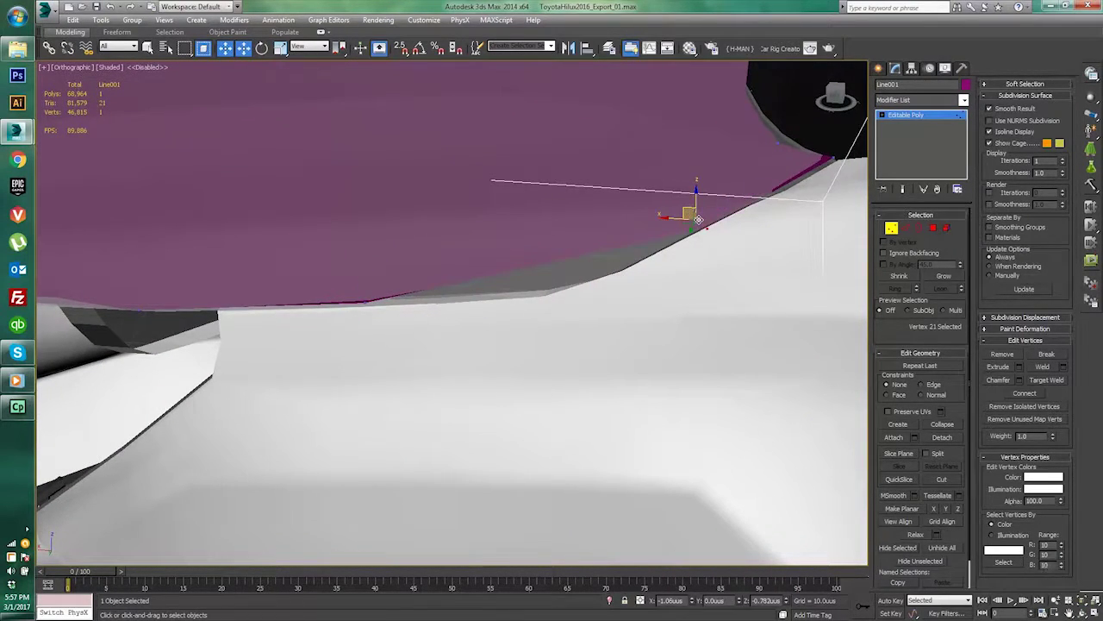
{"action": "middle_click_drag", "start_coordinate": [632, 317], "coordinate": [642, 306]}
- Insert a vertex on the border edge along the left fender and move it outward onto the hood's edge
{"action": "left_click", "coordinate": [529, 257]}
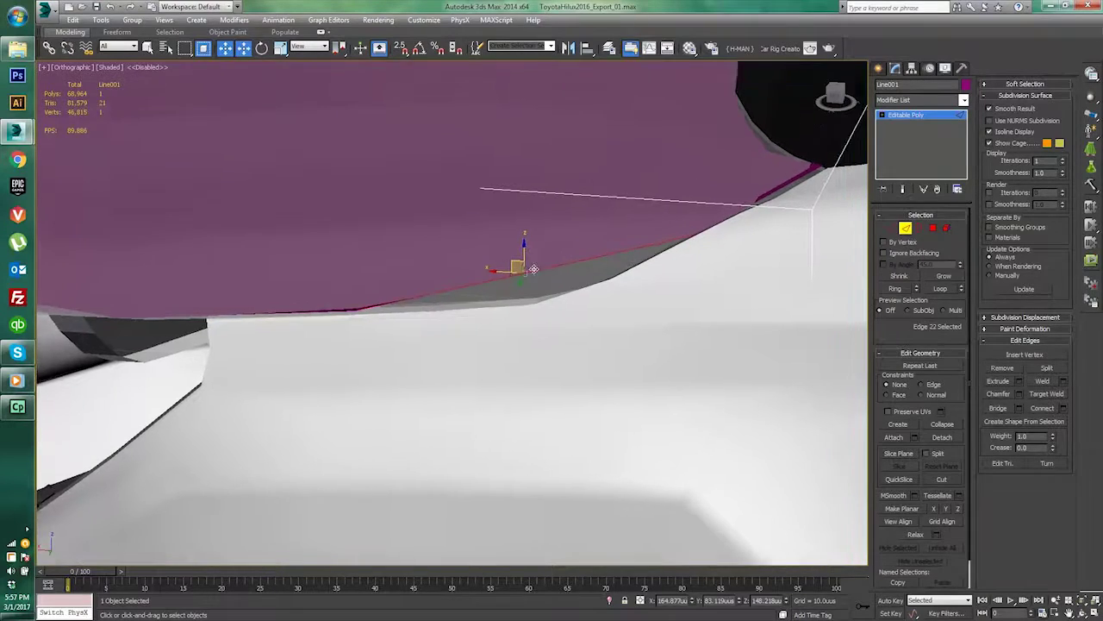
{"action": "scroll", "coordinate": [517, 263], "scroll_direction": "up", "scroll_amount": 2}
{"action": "left_click", "coordinate": [1005, 356]}
{"action": "left_click", "coordinate": [510, 283]}
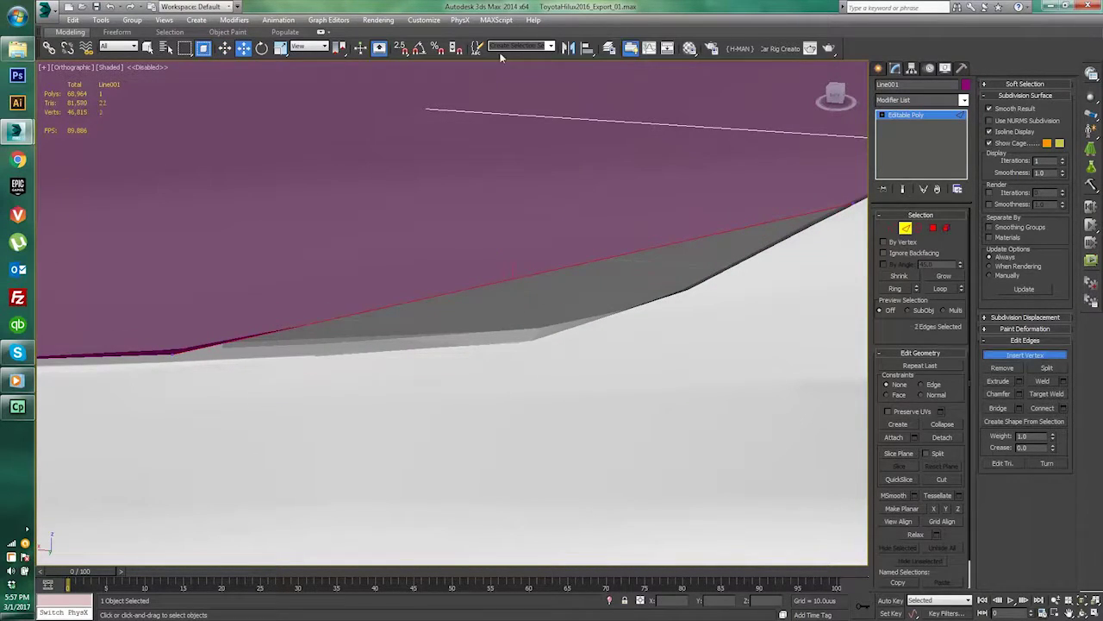
{"action": "left_click", "coordinate": [227, 52]}
{"action": "left_click", "coordinate": [504, 256]}
{"action": "left_click", "coordinate": [893, 229]}
{"action": "left_click_drag", "start_coordinate": [604, 371], "coordinate": [532, 311]}
- Switch the hood surface to polygon level and select its single polygon
{"action": "scroll", "coordinate": [532, 312], "scroll_direction": "down", "scroll_amount": 5}
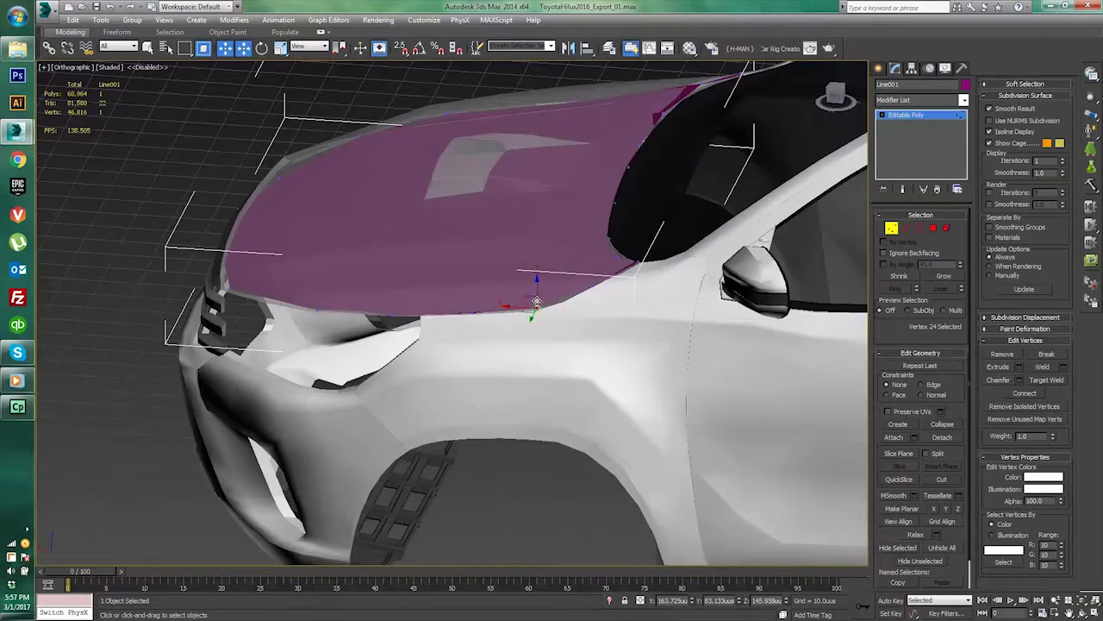
{"action": "middle_click_drag", "start_coordinate": [527, 312], "coordinate": [381, 180], "text": "alt"}
{"action": "left_click", "coordinate": [891, 229]}
{"action": "left_click", "coordinate": [933, 227]}
{"action": "left_click", "coordinate": [561, 303]}
{"action": "scroll", "coordinate": [561, 303], "scroll_direction": "up", "scroll_amount": 2}
{"action": "middle_click_drag", "start_coordinate": [493, 332], "coordinate": [495, 368], "text": "alt"}
{"action": "middle_click_drag", "start_coordinate": [399, 281], "coordinate": [530, 421]}
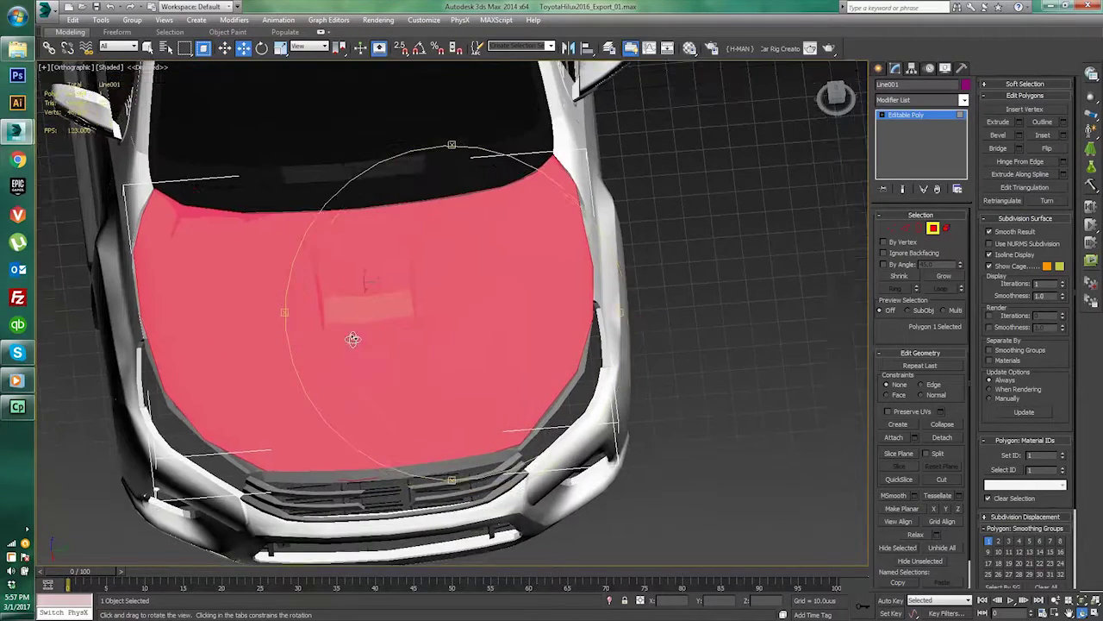
{"action": "middle_click_drag", "start_coordinate": [352, 340], "coordinate": [343, 317], "text": "alt"}
{"action": "scroll", "coordinate": [961, 330], "scroll_direction": "down", "scroll_amount": 2}
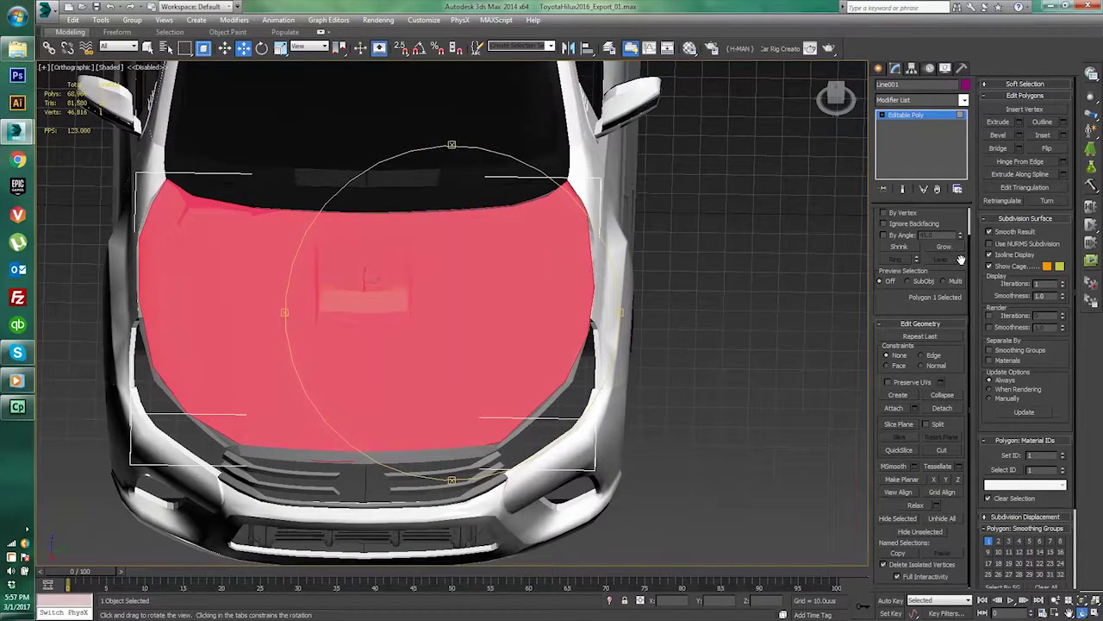
{"action": "scroll", "coordinate": [991, 336], "scroll_direction": "down", "scroll_amount": 4}
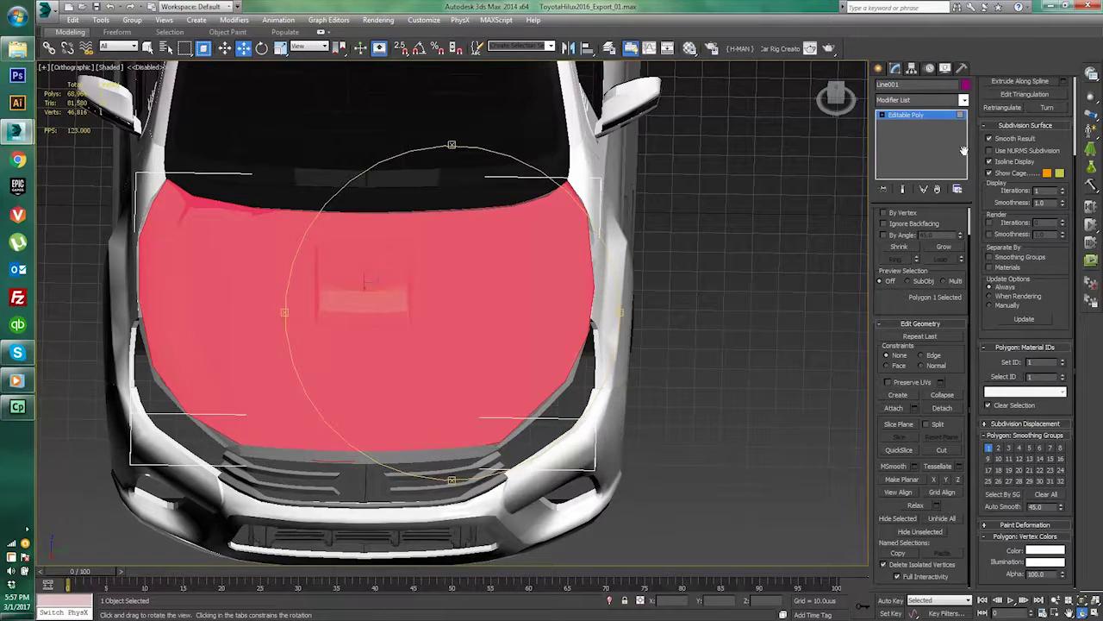
{"action": "left_click_drag", "start_coordinate": [964, 150], "coordinate": [903, 248]}
- Display the model as wireframe and QuickSlice the polygon lengthwise along the creases on both sides of the hood
{"action": "left_click", "coordinate": [899, 450]}
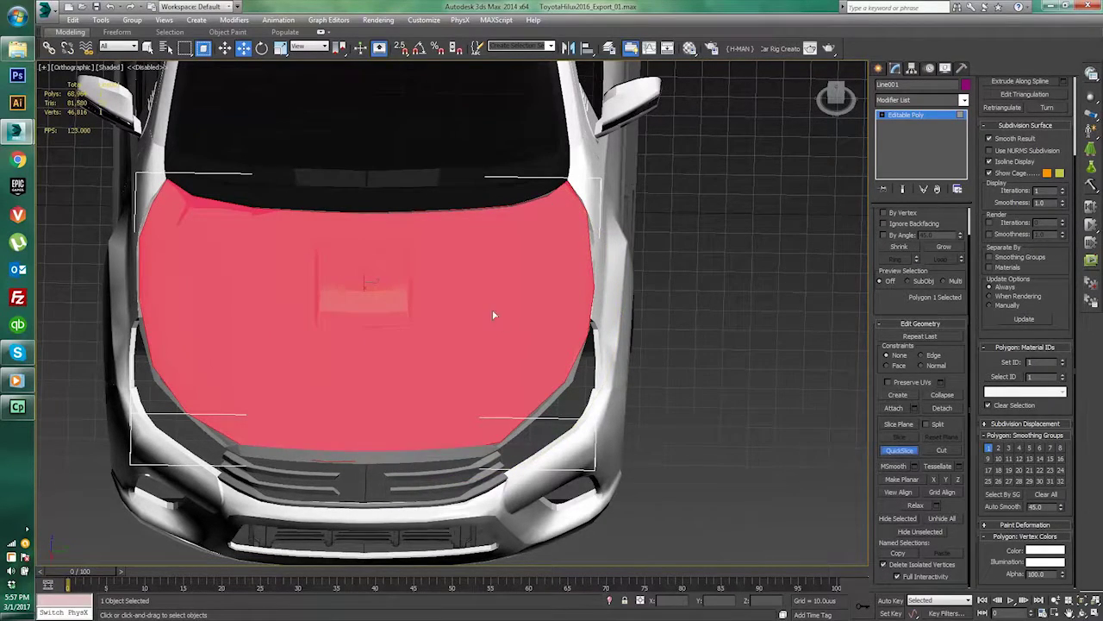
{"action": "left_click", "coordinate": [119, 67]}
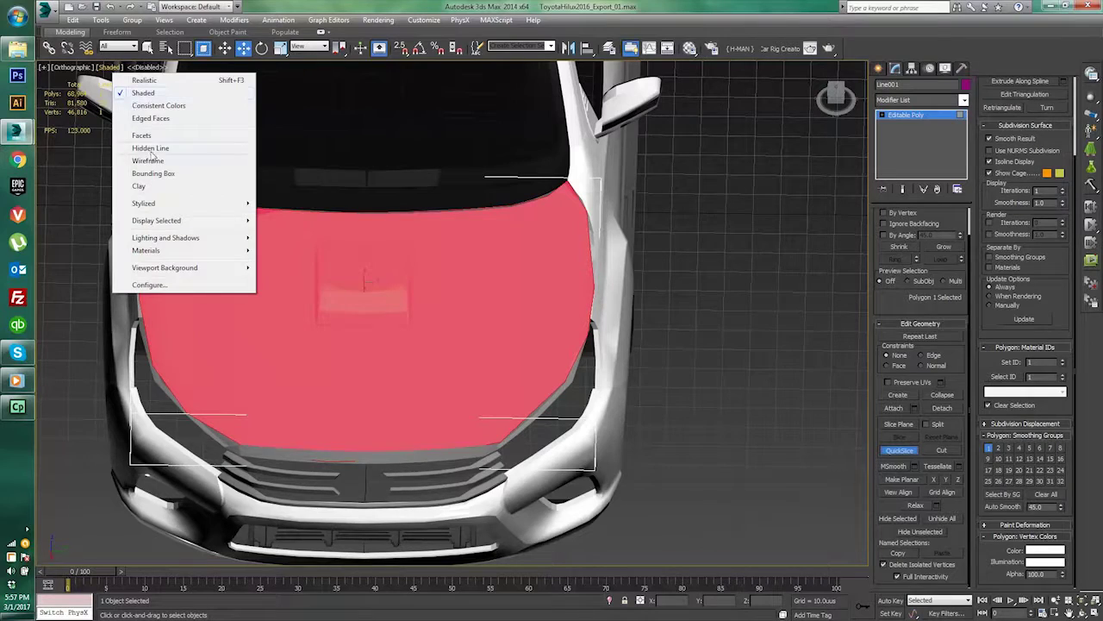
{"action": "left_click", "coordinate": [159, 158]}
{"action": "left_click", "coordinate": [529, 177]}
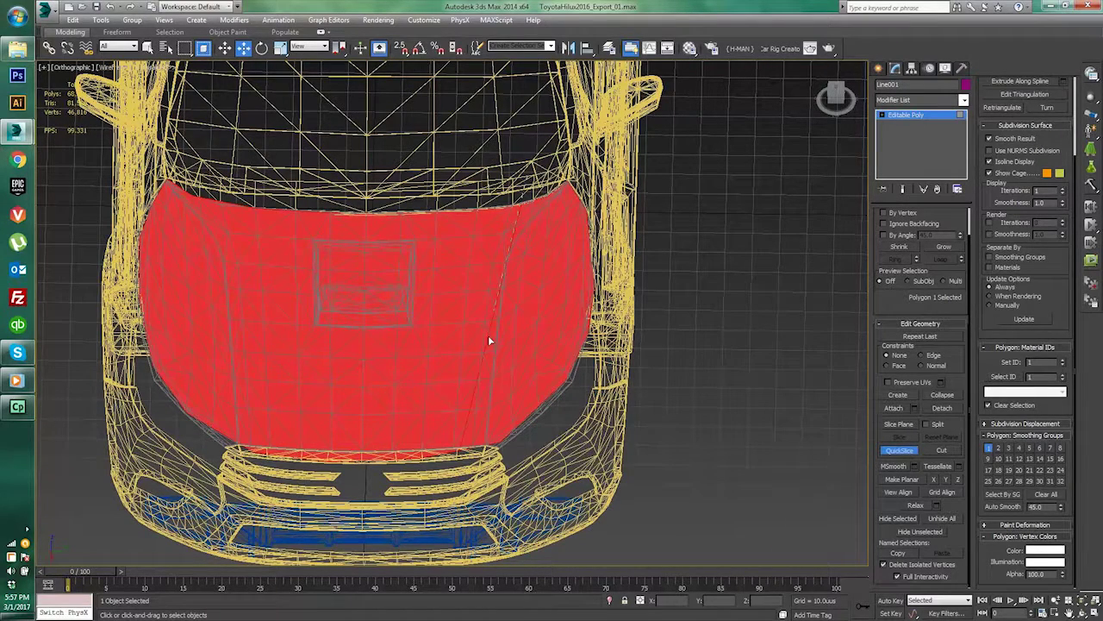
{"action": "left_click", "coordinate": [488, 414]}
{"action": "left_click", "coordinate": [882, 68]}
{"action": "left_click", "coordinate": [895, 70]}
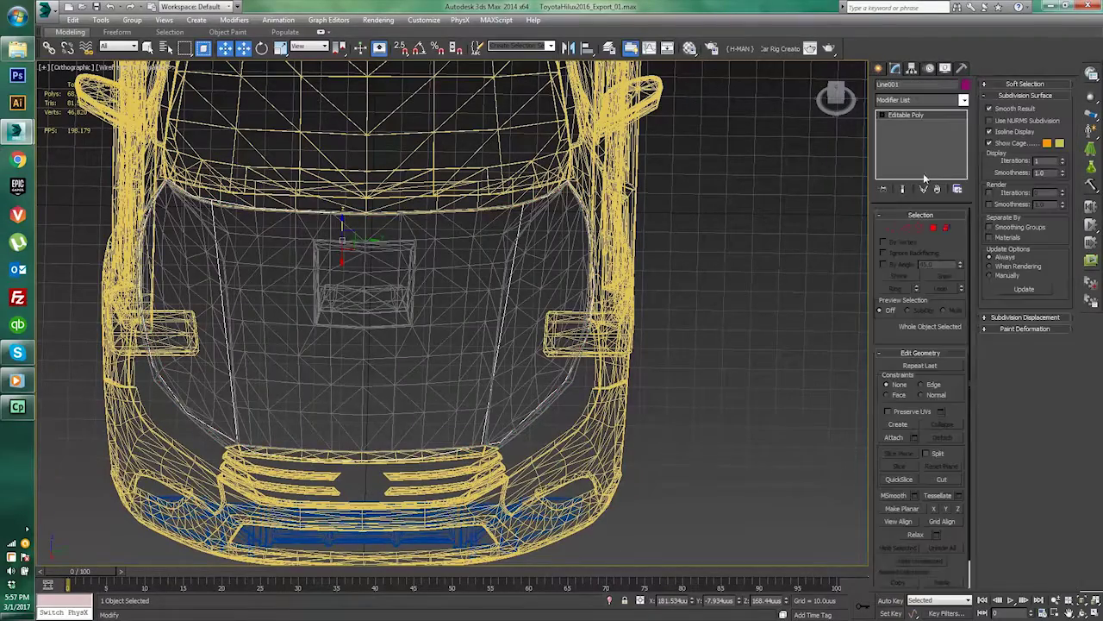
- Select the central polygon between the two lengthwise slices and raise it toward the hood's top
{"action": "left_click", "coordinate": [931, 229]}
{"action": "left_click", "coordinate": [373, 332]}
{"action": "middle_click_drag", "start_coordinate": [384, 343], "coordinate": [433, 323], "text": "alt"}
{"action": "scroll", "coordinate": [428, 309], "scroll_direction": "up", "scroll_amount": 3}
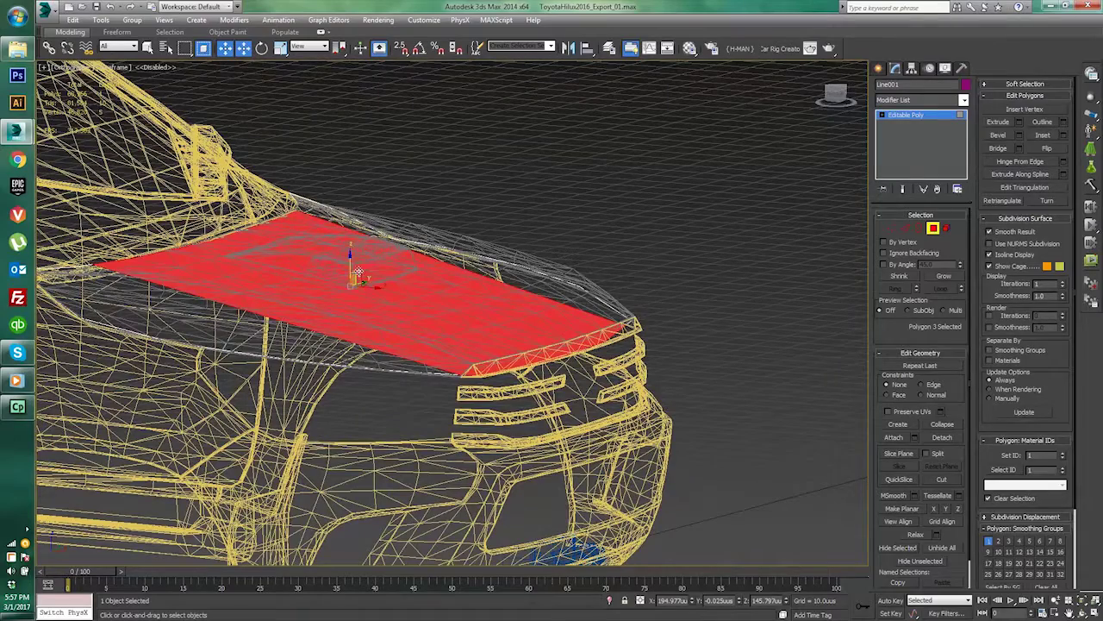
{"action": "left_click_drag", "start_coordinate": [352, 251], "coordinate": [363, 251]}
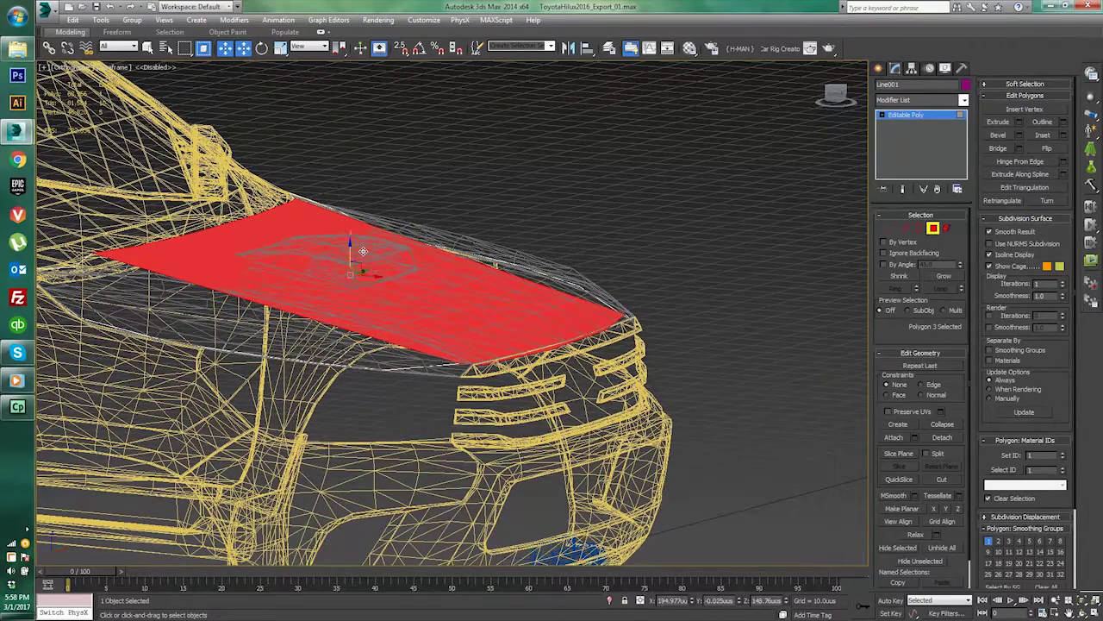
- Return the viewport to shaded display and view the raised surface against the hood
{"action": "right_click", "coordinate": [141, 161]}
{"action": "left_click", "coordinate": [148, 177]}
{"action": "left_click", "coordinate": [109, 72]}
{"action": "left_click", "coordinate": [144, 93]}
{"action": "left_click", "coordinate": [1082, 612]}
{"action": "mouse_move", "coordinate": [552, 312]}
{"action": "left_mouse_down"}
{"action": "mouse_move", "coordinate": [284, 320]}
{"action": "mouse_move", "coordinate": [280, 333]}
{"action": "left_mouse_up"}
- Select all three hood polygons and QuickSlice them crosswise through the hood scoop in the Top view
{"action": "left_click", "coordinate": [934, 229]}
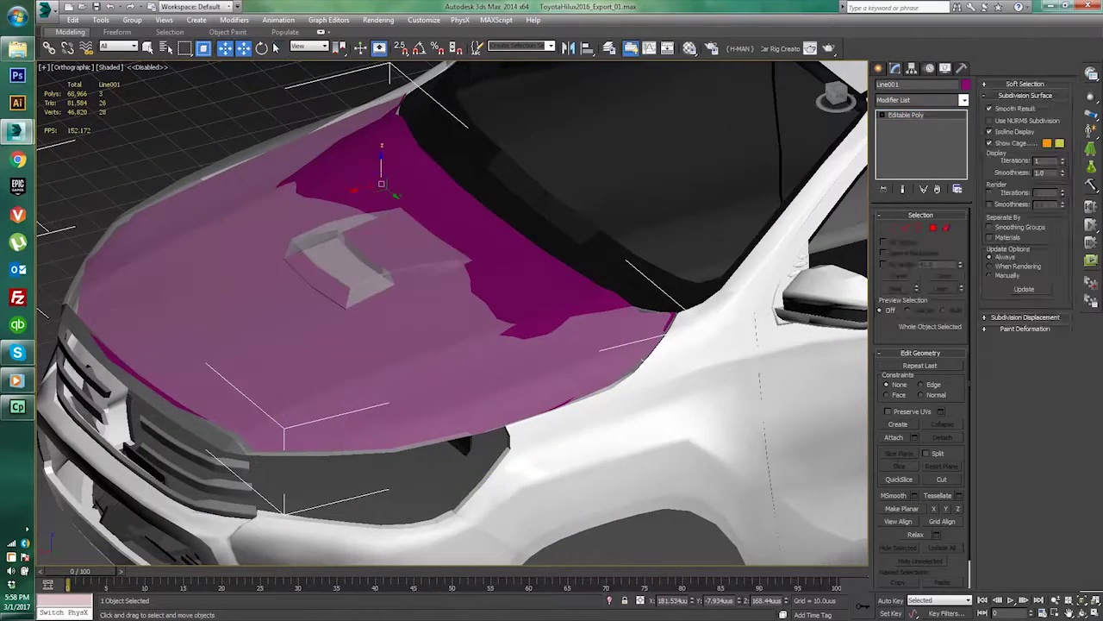
{"action": "left_click", "coordinate": [933, 228]}
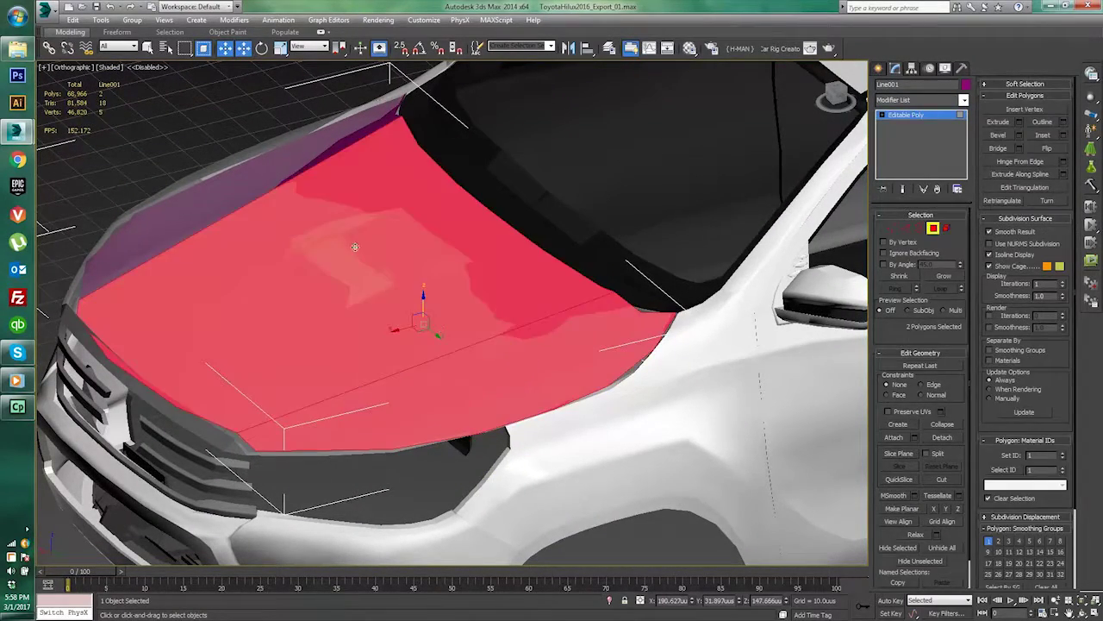
{"action": "key", "text": "t"}
{"action": "key", "text": "z"}
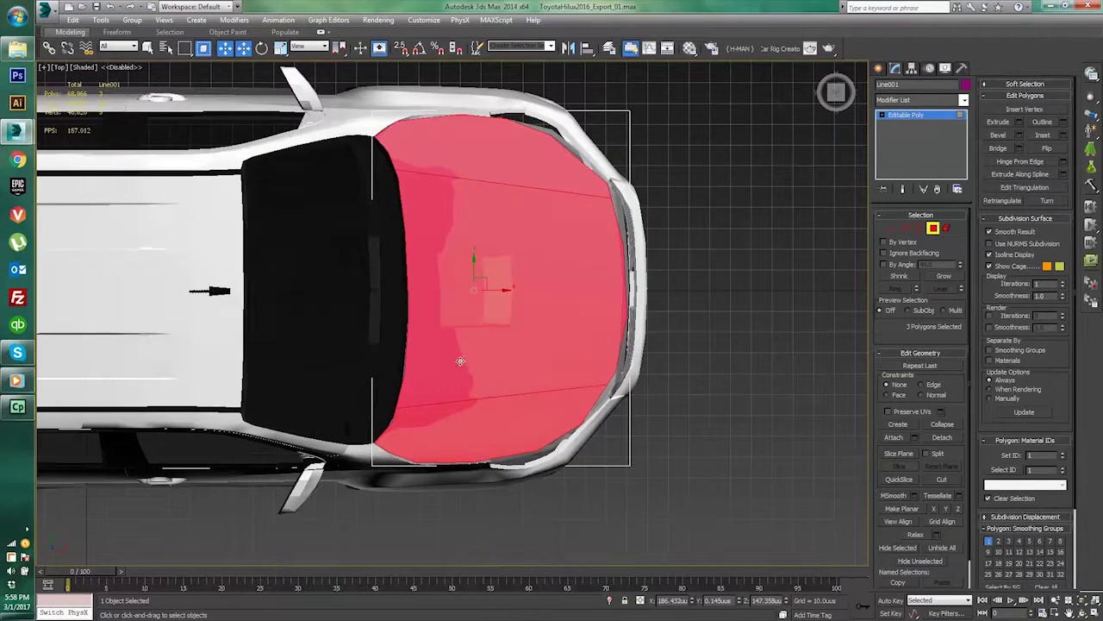
{"action": "left_click", "coordinate": [897, 479]}
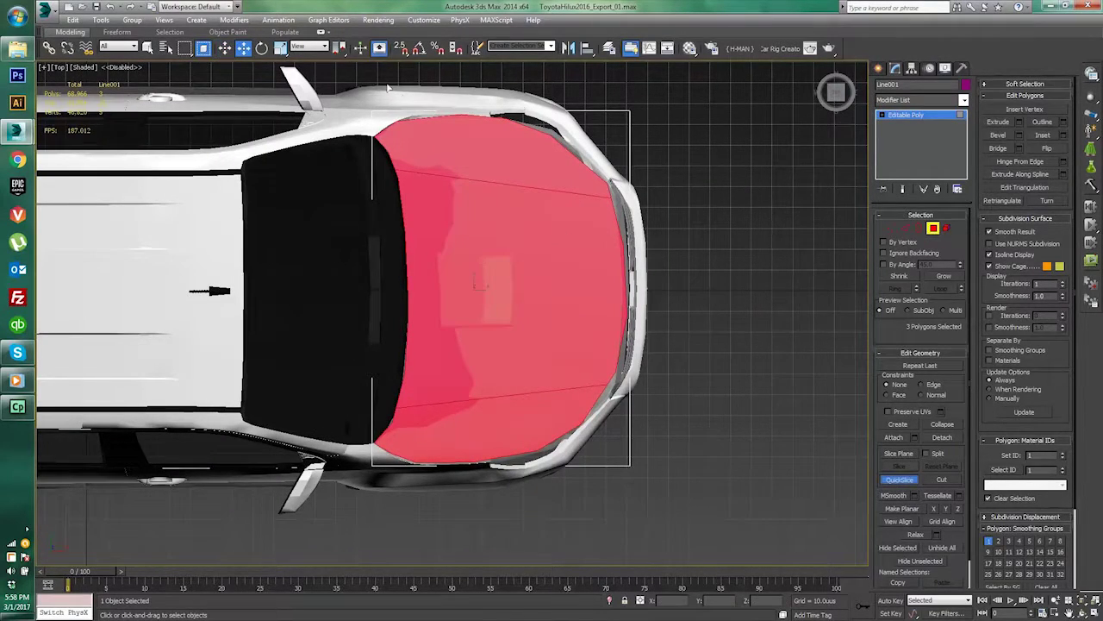
{"action": "left_click", "coordinate": [486, 90]}
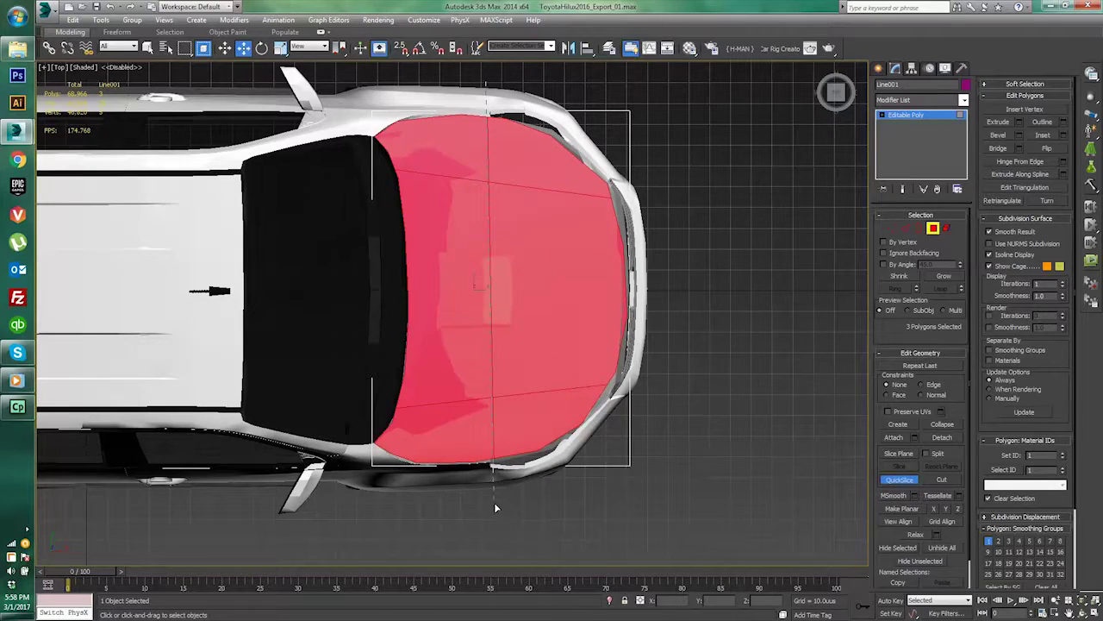
- At edge level, select the middle edge of the crosswise slice and raise it about 3.3 units
{"action": "key", "text": "2"}
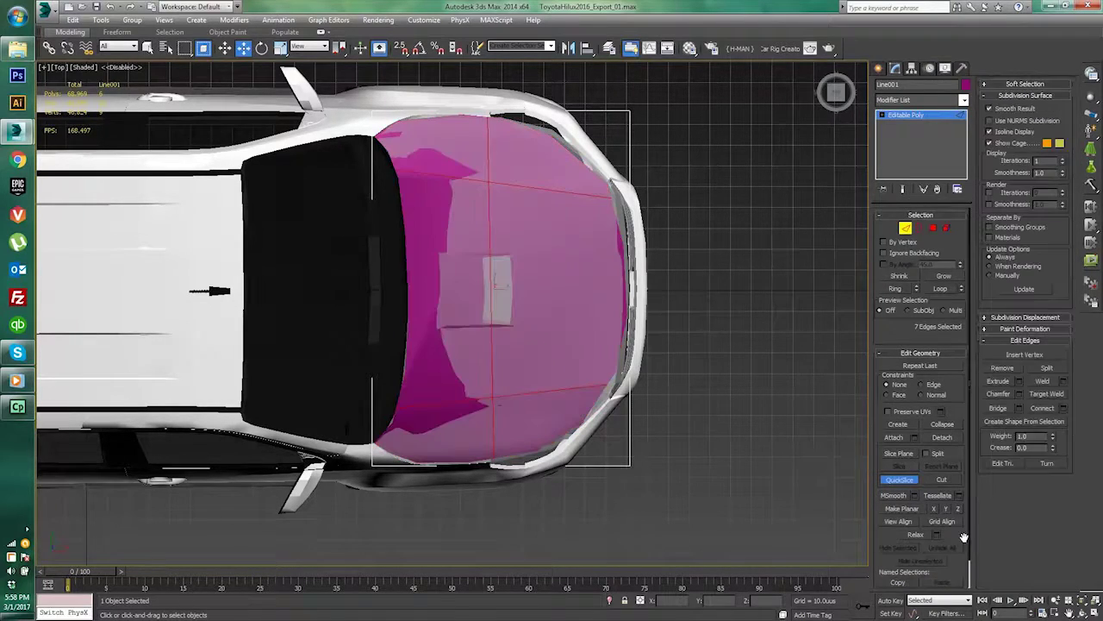
{"action": "left_click", "coordinate": [1082, 614]}
{"action": "left_click_drag", "start_coordinate": [508, 370], "coordinate": [388, 250]}
{"action": "scroll", "coordinate": [388, 250], "scroll_direction": "up", "scroll_amount": 4}
{"action": "left_click", "coordinate": [224, 50]}
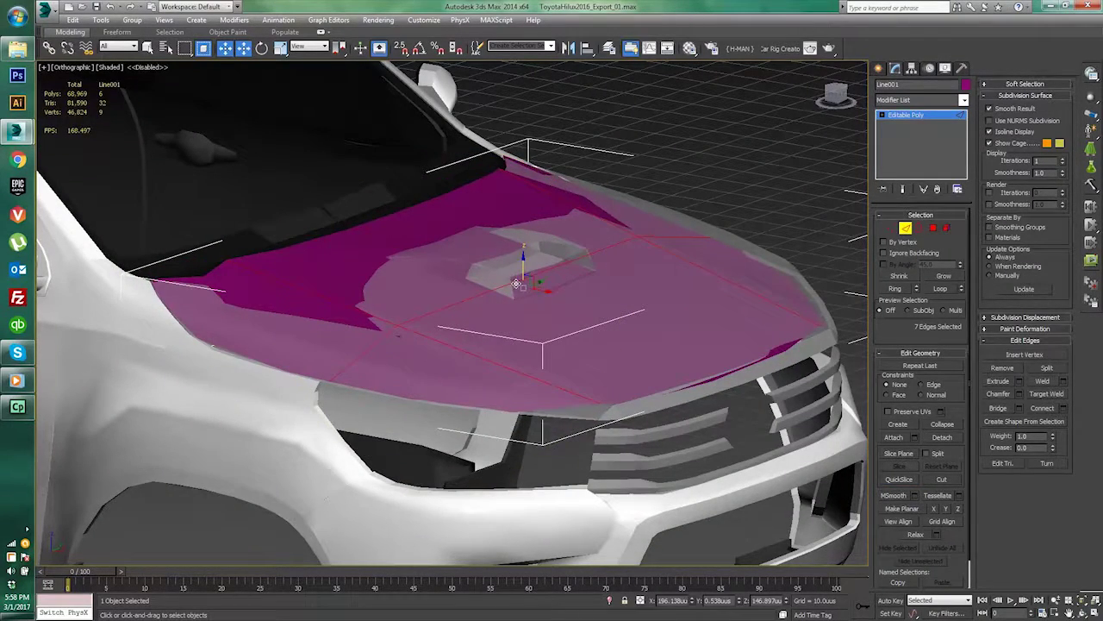
{"action": "left_click", "coordinate": [515, 283]}
{"action": "left_click_drag", "start_coordinate": [519, 263], "coordinate": [524, 243]}
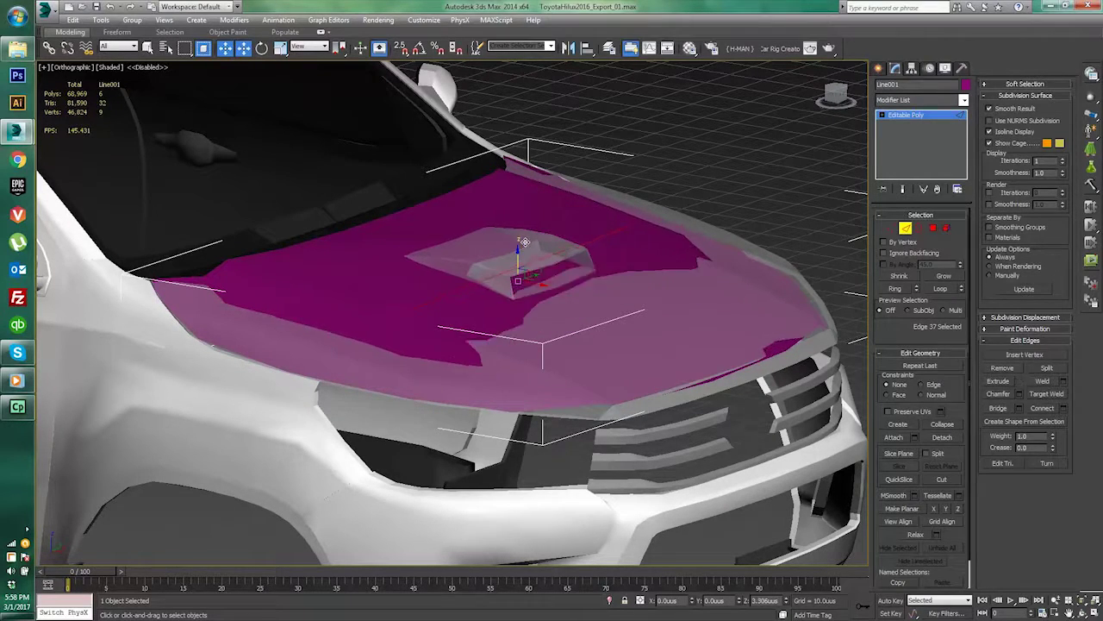
- Leave edge editing, isolate the hood surface in the Top view and display it as wireframe
{"action": "key", "text": "t"}
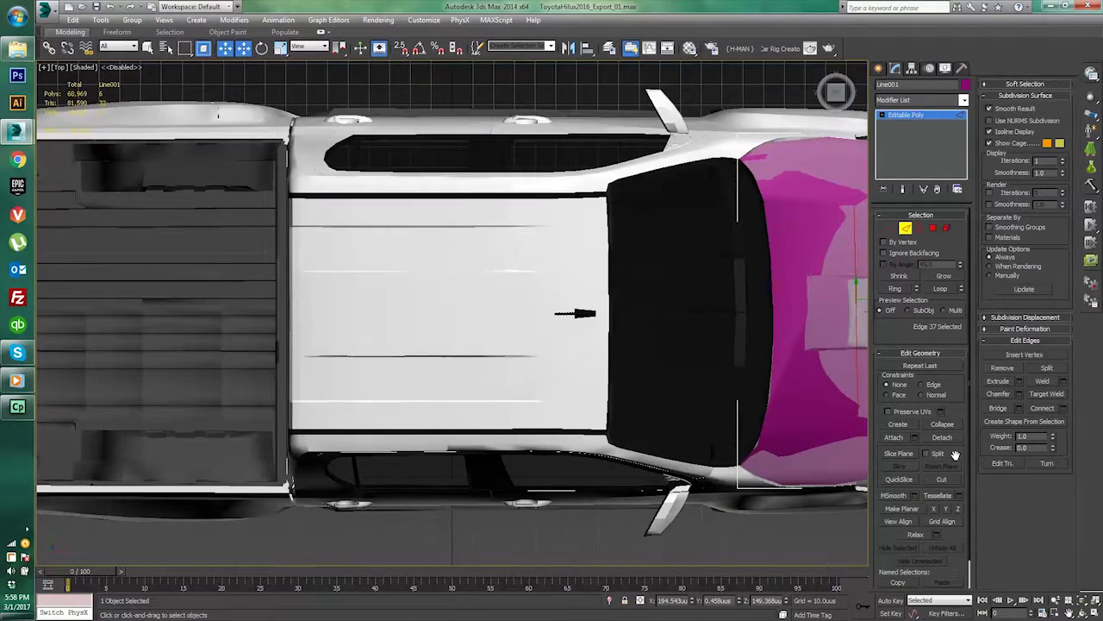
{"action": "key", "text": "z"}
{"action": "left_click", "coordinate": [879, 68]}
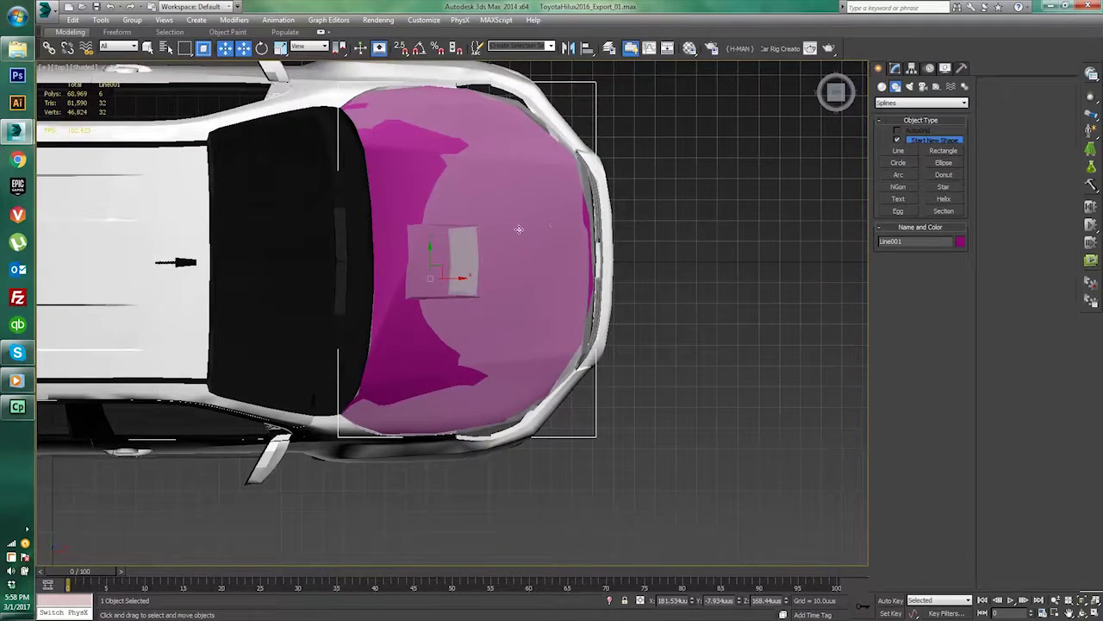
{"action": "scroll", "coordinate": [479, 238], "scroll_direction": "up", "scroll_amount": 2}
{"action": "key", "text": "alt+q"}
{"action": "middle_click_drag", "start_coordinate": [489, 277], "coordinate": [498, 281]}
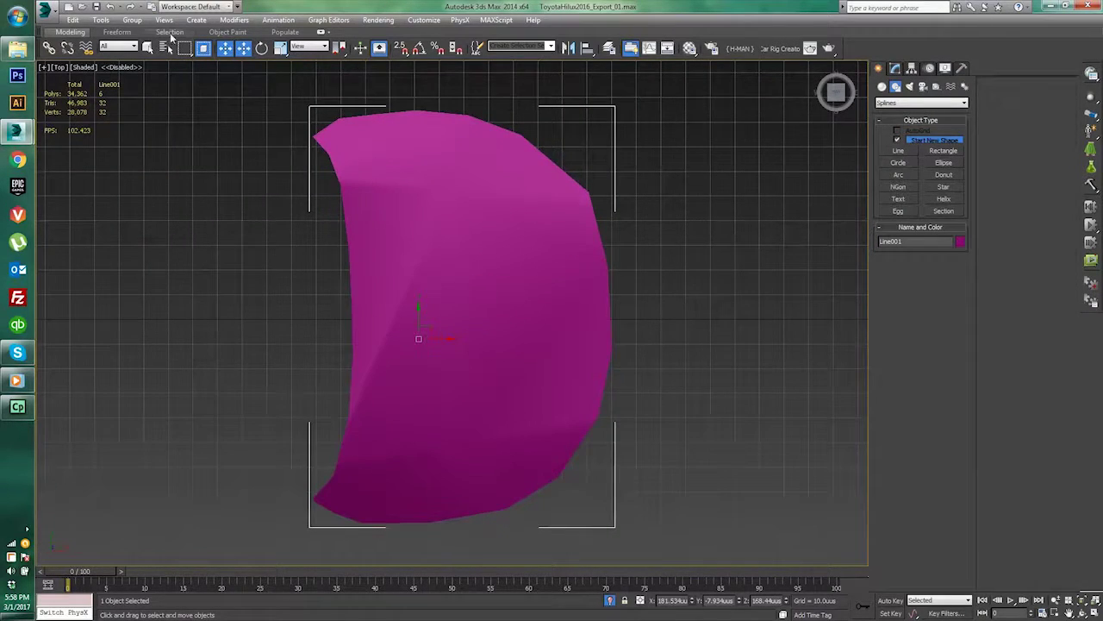
{"action": "left_click", "coordinate": [95, 66]}
{"action": "left_click", "coordinate": [112, 161]}
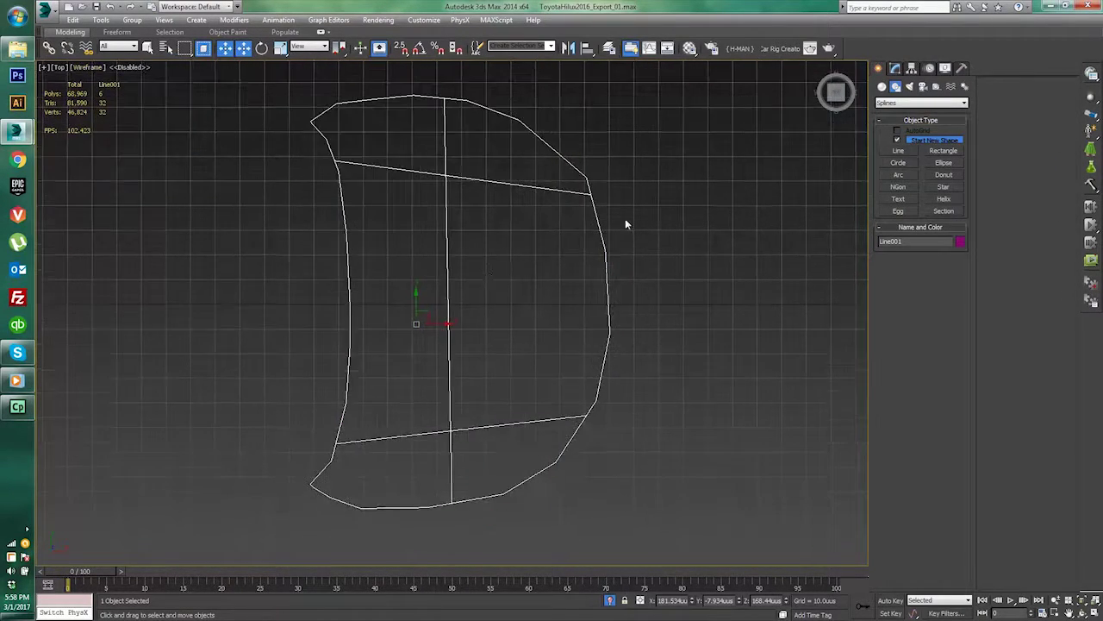
- Select the two central polygons and QuickSlice them lengthwise into several strips
{"action": "key", "text": "4"}
{"action": "left_click", "coordinate": [468, 285]}
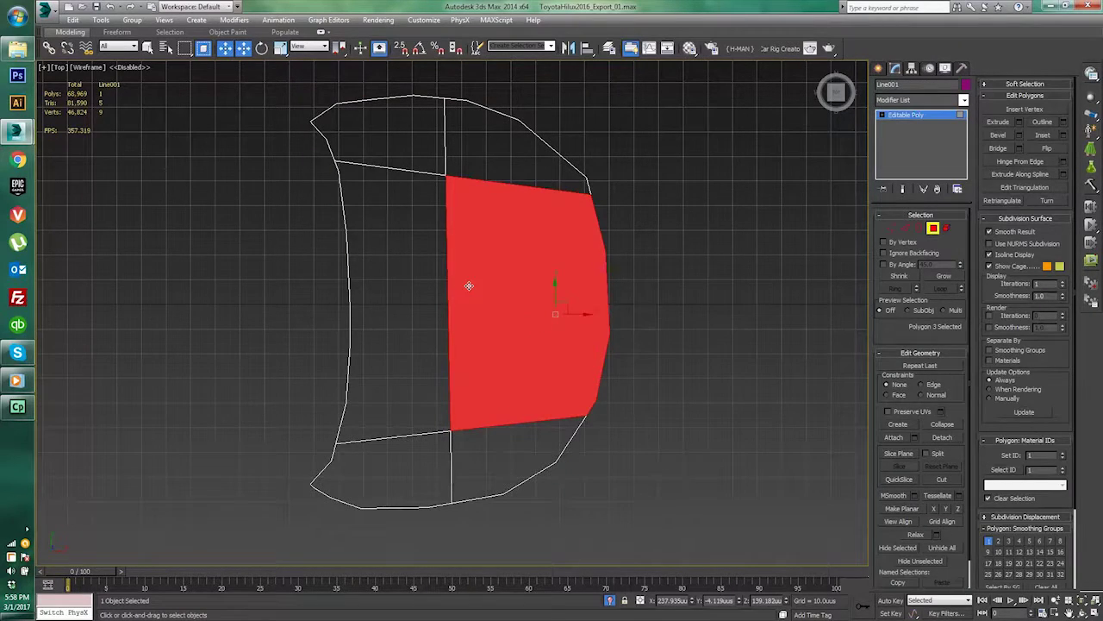
{"action": "left_click", "coordinate": [426, 276], "text": "ctrl"}
{"action": "left_click", "coordinate": [899, 479]}
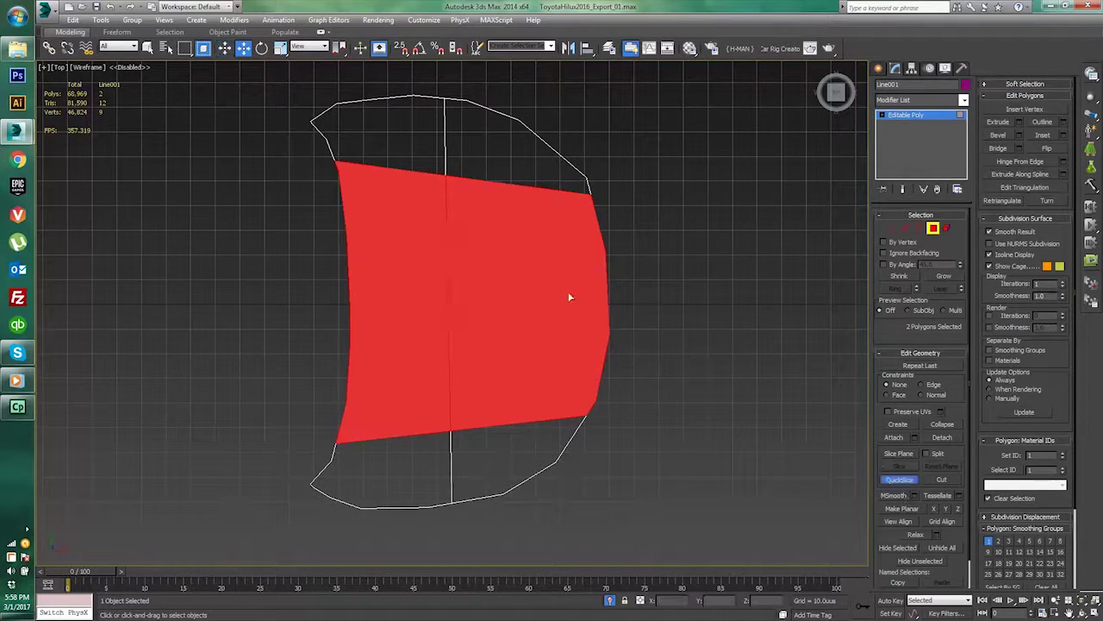
{"action": "left_click", "coordinate": [334, 195]}
{"action": "left_click", "coordinate": [667, 239]}
{"action": "left_click", "coordinate": [680, 371]}
{"action": "left_click", "coordinate": [736, 278]}
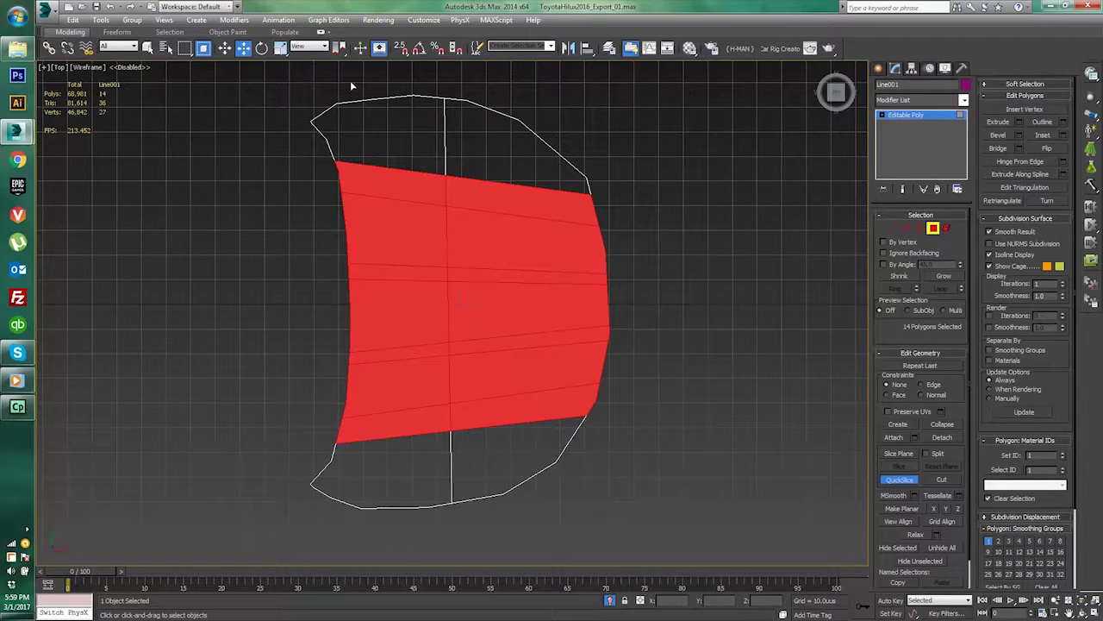
- Undo the last slices and QuickSlice the central polygons once lengthwise along the hood's middle
{"action": "key", "text": "ctrl+z"}
{"action": "left_click", "coordinate": [223, 49]}
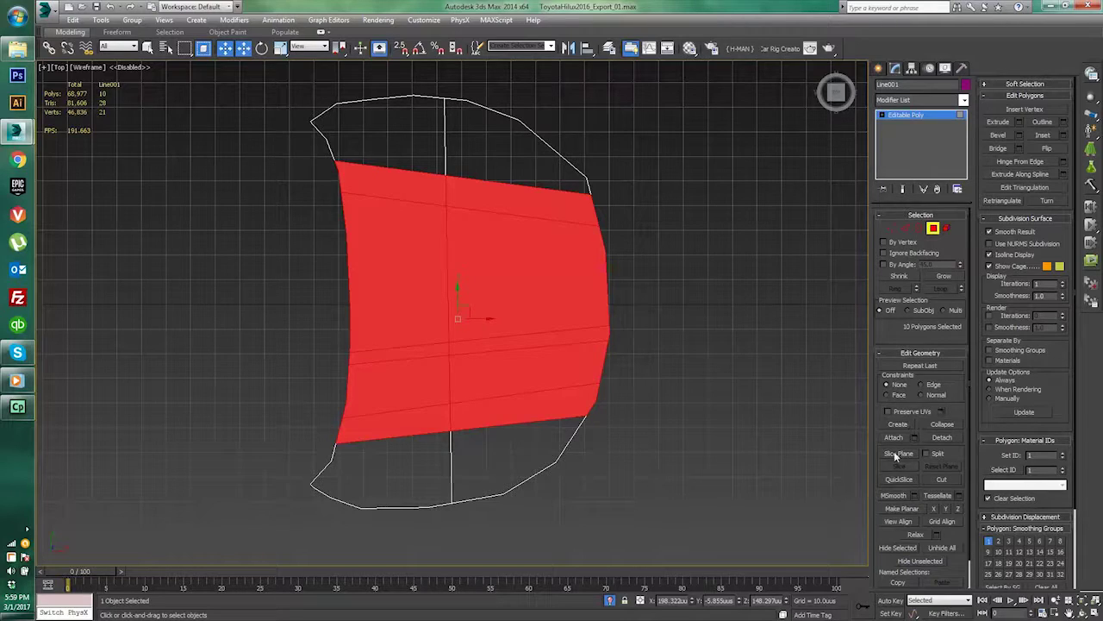
{"action": "left_click", "coordinate": [896, 479]}
{"action": "left_click", "coordinate": [647, 303]}
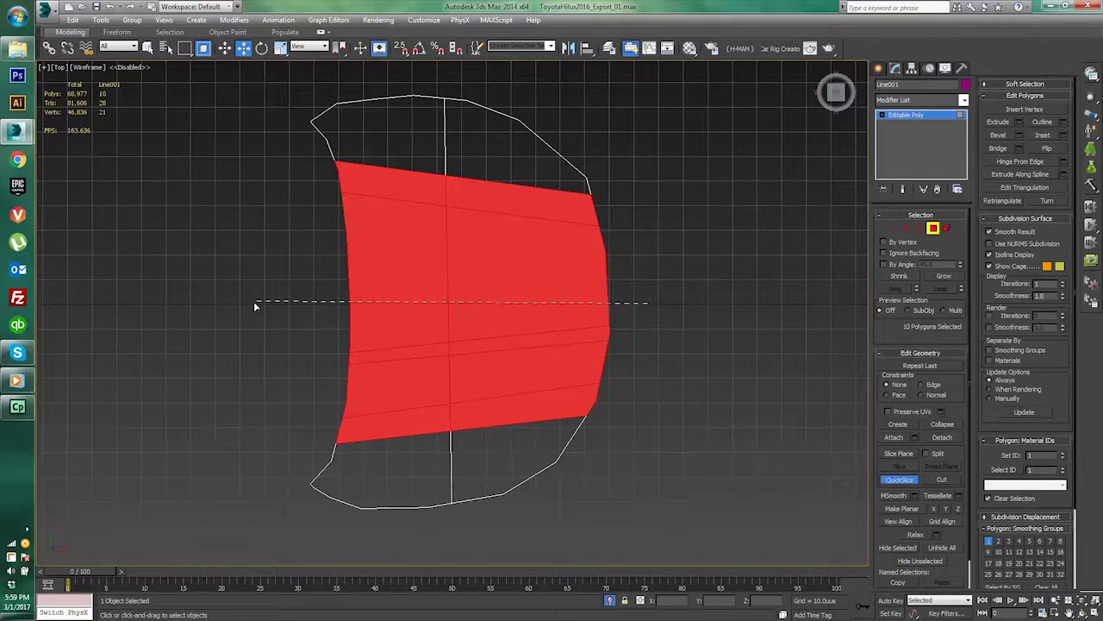
{"action": "left_click", "coordinate": [236, 306]}
- Leave polygon editing and deselect the hood surface
{"action": "left_click", "coordinate": [231, 51]}
{"action": "left_click_drag", "start_coordinate": [256, 101], "coordinate": [498, 169]}
{"action": "left_click", "coordinate": [936, 227]}
{"action": "left_click_drag", "start_coordinate": [630, 256], "coordinate": [233, 165]}
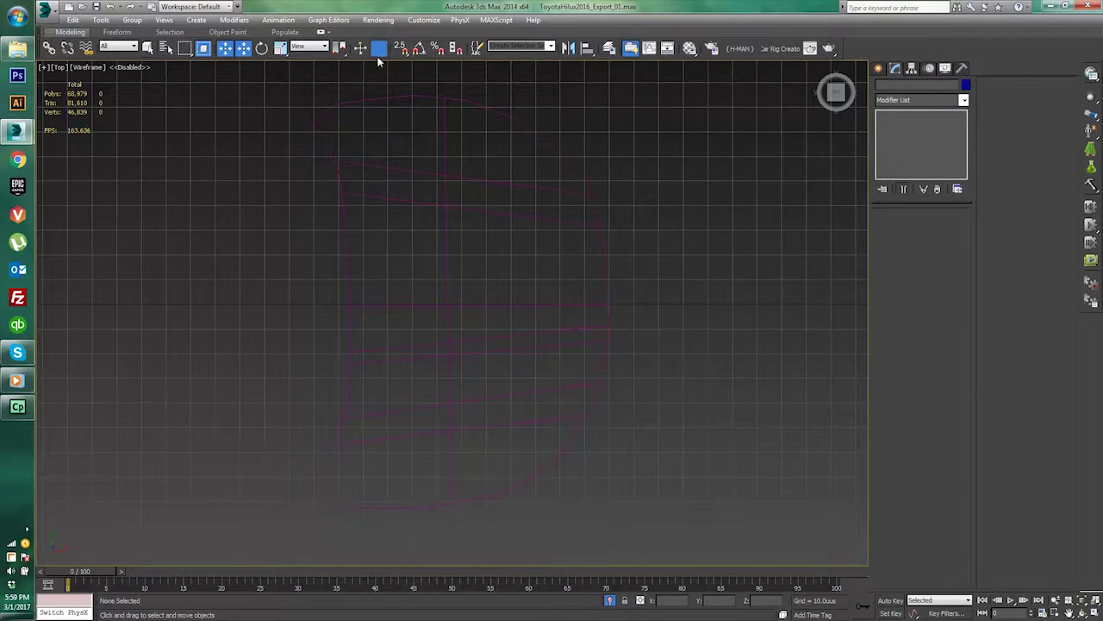
- Delete the polygons on one side of the hood surface, keeping only one half of it
{"action": "left_click", "coordinate": [468, 210]}
{"action": "left_click", "coordinate": [933, 228]}
{"action": "left_click_drag", "start_coordinate": [682, 188], "coordinate": [707, 264]}
{"action": "key", "text": "Delete"}
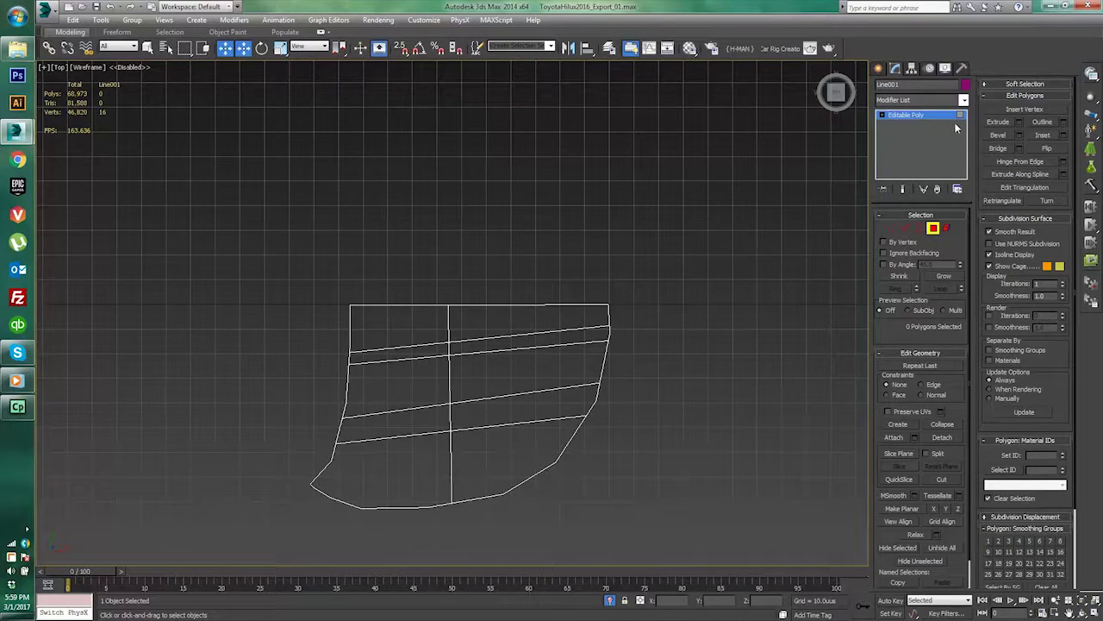
- Add a Mirror modifier to the remaining hood half, mirroring along Y with Copy enabled
{"action": "left_click", "coordinate": [963, 100]}
{"action": "scroll", "coordinate": [917, 216], "scroll_direction": "down", "scroll_amount": 10}
{"action": "left_click", "coordinate": [914, 222]}
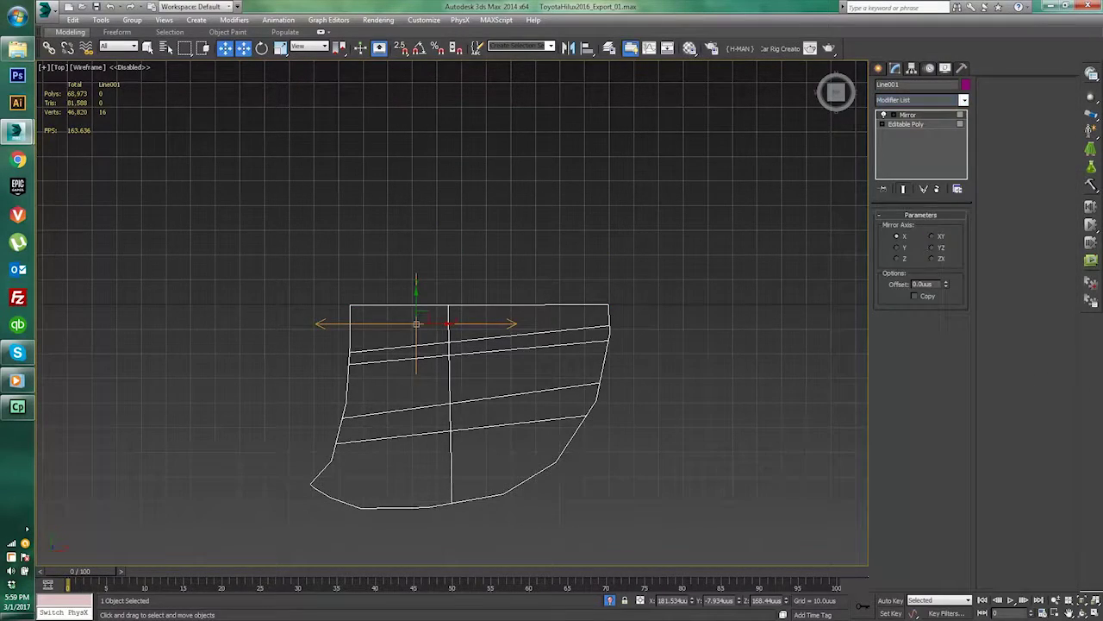
{"action": "left_click", "coordinate": [897, 247]}
{"action": "left_click", "coordinate": [897, 259]}
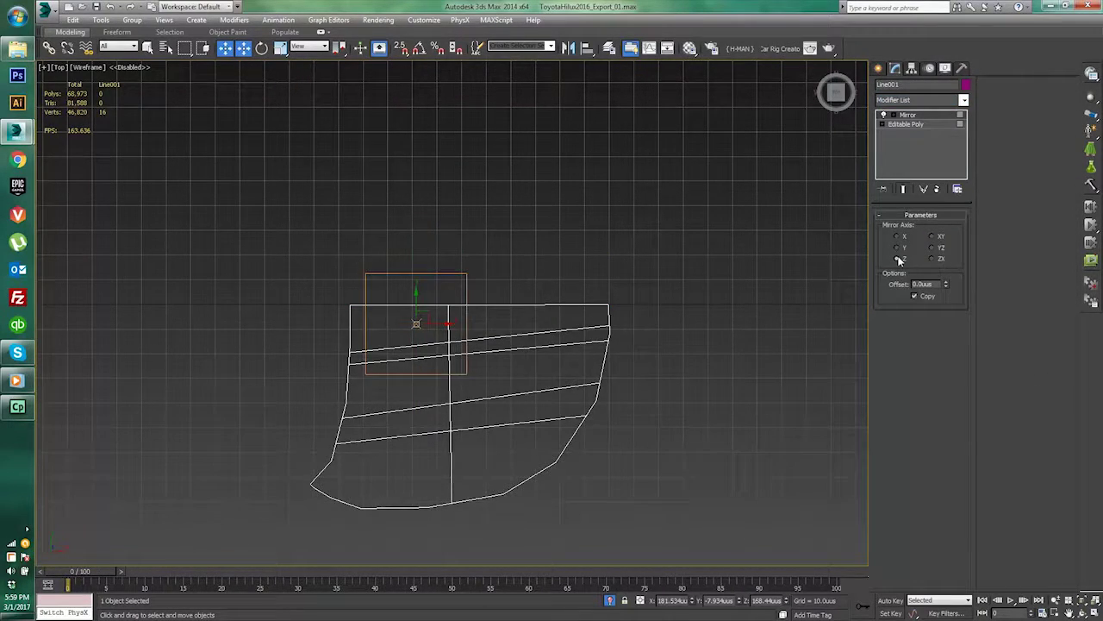
{"action": "left_click", "coordinate": [897, 247]}
- Leave polygon editing and set the Mirror offset to 15.78 so the two hood halves meet at the centre
{"action": "left_click", "coordinate": [905, 124]}
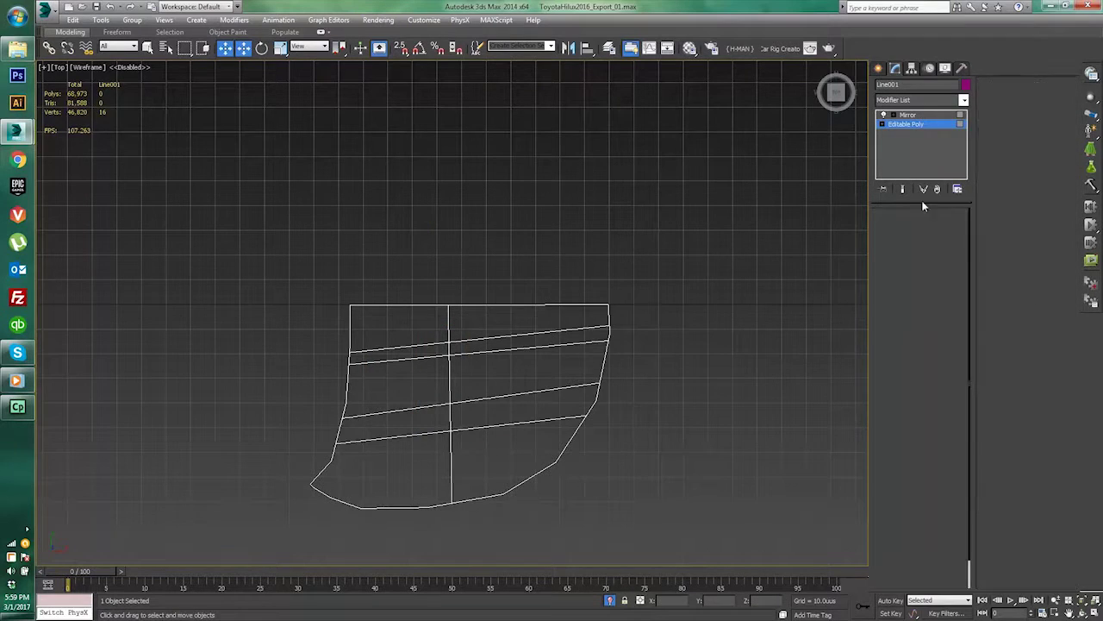
{"action": "left_click", "coordinate": [933, 226]}
{"action": "left_click", "coordinate": [908, 115]}
{"action": "left_click_drag", "start_coordinate": [947, 285], "coordinate": [854, 580]}
- Exit isolation and show the mirrored hood surface on the whole truck in an angled orthographic view
{"action": "left_click", "coordinate": [1082, 613]}
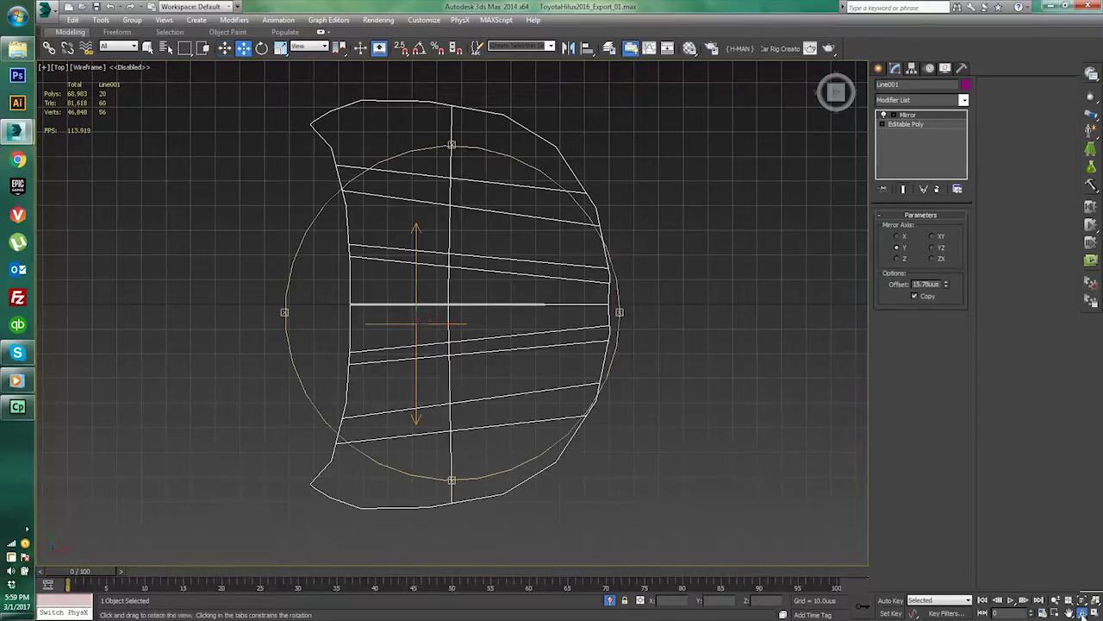
{"action": "left_click_drag", "start_coordinate": [567, 430], "coordinate": [535, 394]}
{"action": "left_click", "coordinate": [610, 601]}
{"action": "left_click_drag", "start_coordinate": [488, 244], "coordinate": [472, 292]}
- Select the four narrow lengthwise strip polygons on the base hood half and inset them slightly
{"action": "left_click", "coordinate": [939, 189]}
{"action": "left_click", "coordinate": [936, 228]}
{"action": "left_click", "coordinate": [439, 342]}
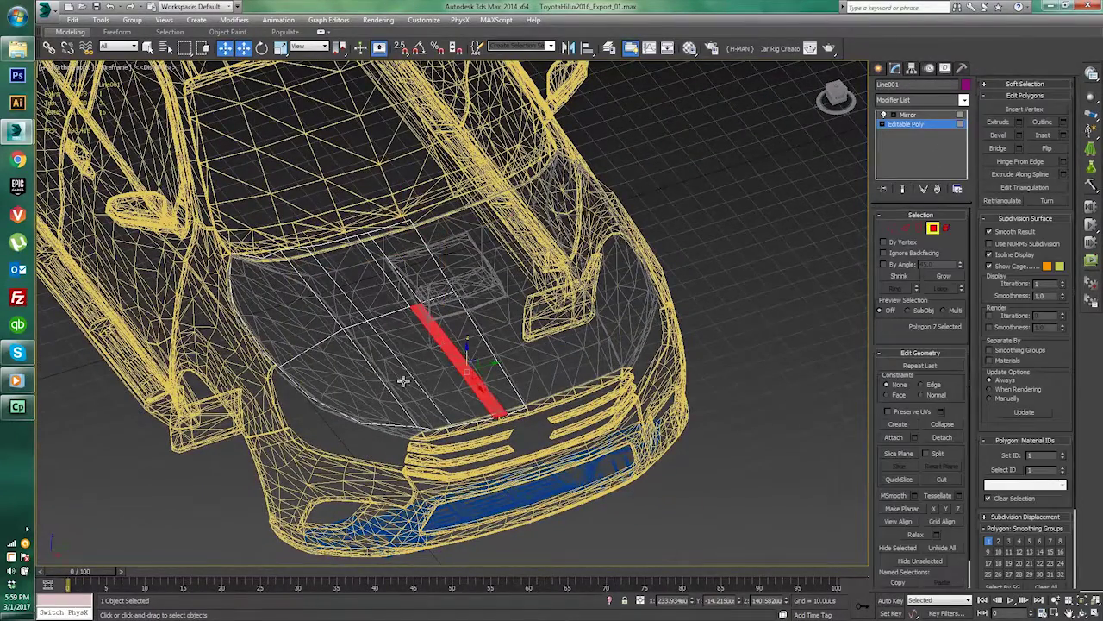
{"action": "left_click", "coordinate": [404, 384], "text": "ctrl"}
{"action": "left_click", "coordinate": [367, 284], "text": "ctrl"}
{"action": "left_click", "coordinate": [394, 280]}
{"action": "left_click", "coordinate": [335, 296], "text": "ctrl"}
{"action": "left_click", "coordinate": [384, 359], "text": "ctrl"}
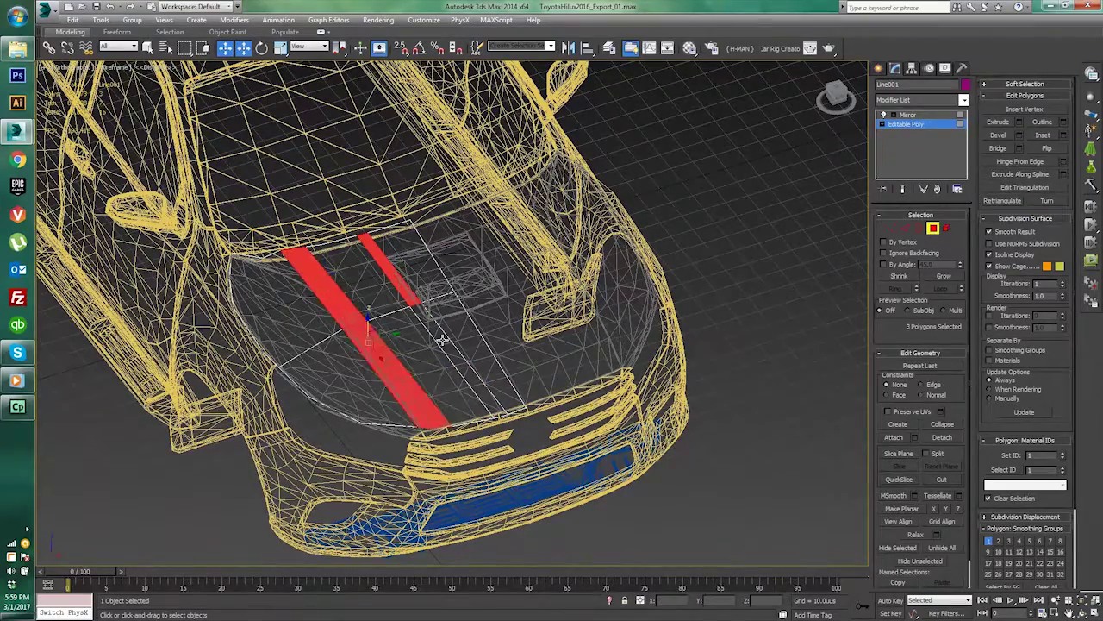
{"action": "left_click", "coordinate": [441, 337], "text": "ctrl"}
{"action": "left_click", "coordinate": [1082, 612]}
{"action": "left_click_drag", "start_coordinate": [496, 336], "coordinate": [449, 340]}
{"action": "scroll", "coordinate": [486, 342], "scroll_direction": "up", "scroll_amount": 3}
{"action": "scroll", "coordinate": [449, 341], "scroll_direction": "up", "scroll_amount": 2}
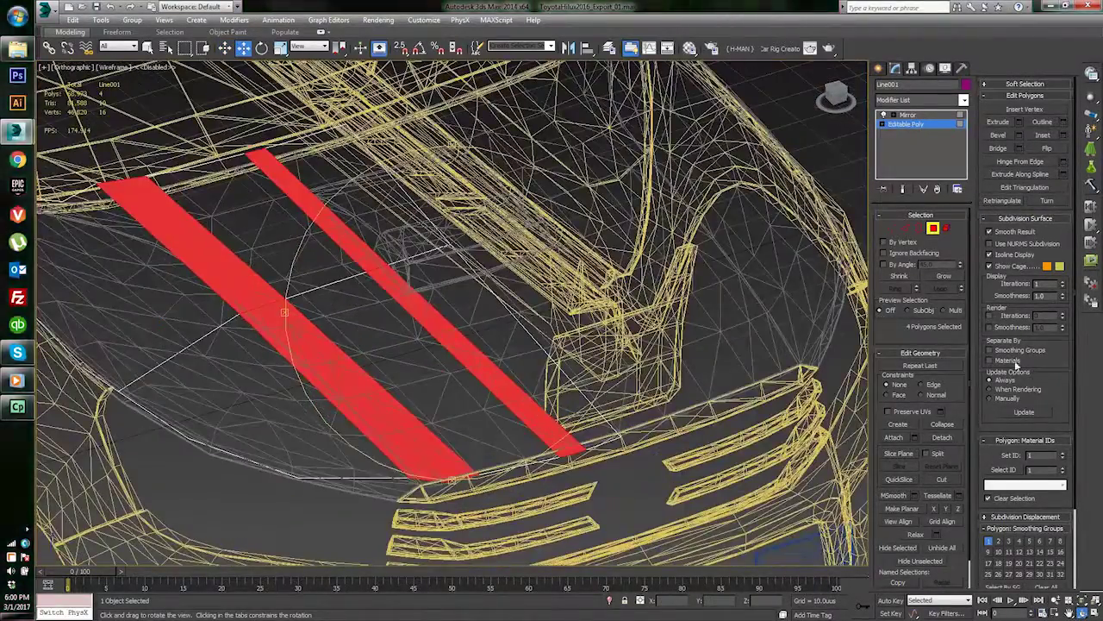
{"action": "left_click", "coordinate": [1066, 138]}
{"action": "left_click_drag", "start_coordinate": [460, 336], "coordinate": [460, 335]}
{"action": "left_click", "coordinate": [459, 352]}
{"action": "middle_click_drag", "start_coordinate": [561, 372], "coordinate": [599, 287]}
{"action": "middle_click_drag", "start_coordinate": [480, 315], "coordinate": [507, 317], "text": "alt"}
- Delete the four inset polygons in shaded display to open slots, and return to the Mirror modifier level
{"action": "left_click", "coordinate": [125, 67]}
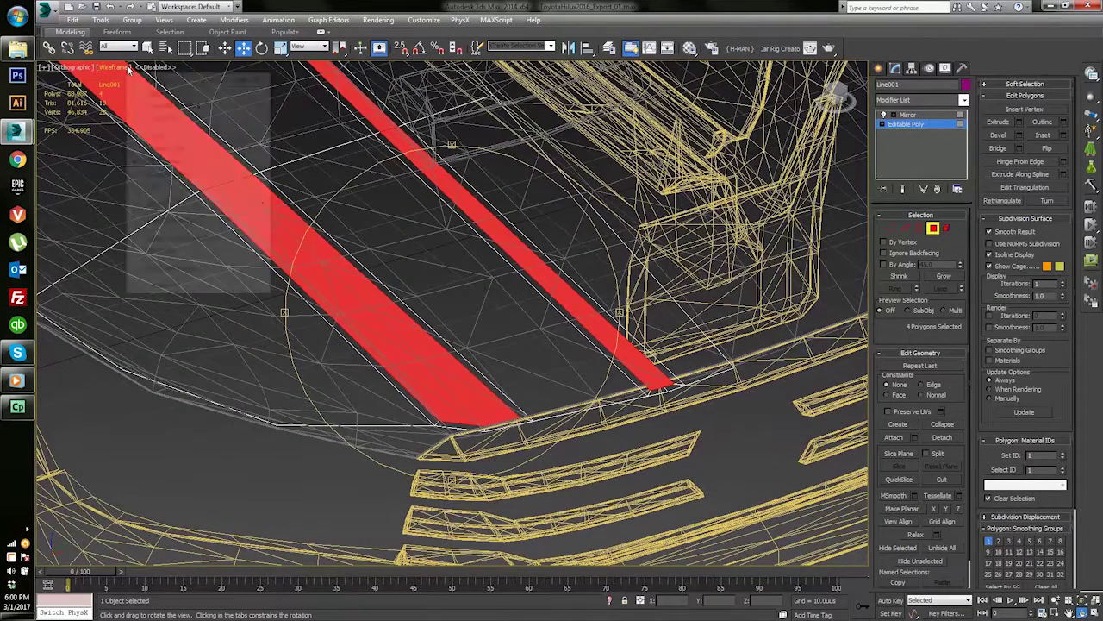
{"action": "left_click", "coordinate": [165, 93]}
{"action": "key", "text": "Delete"}
{"action": "left_click", "coordinate": [933, 229]}
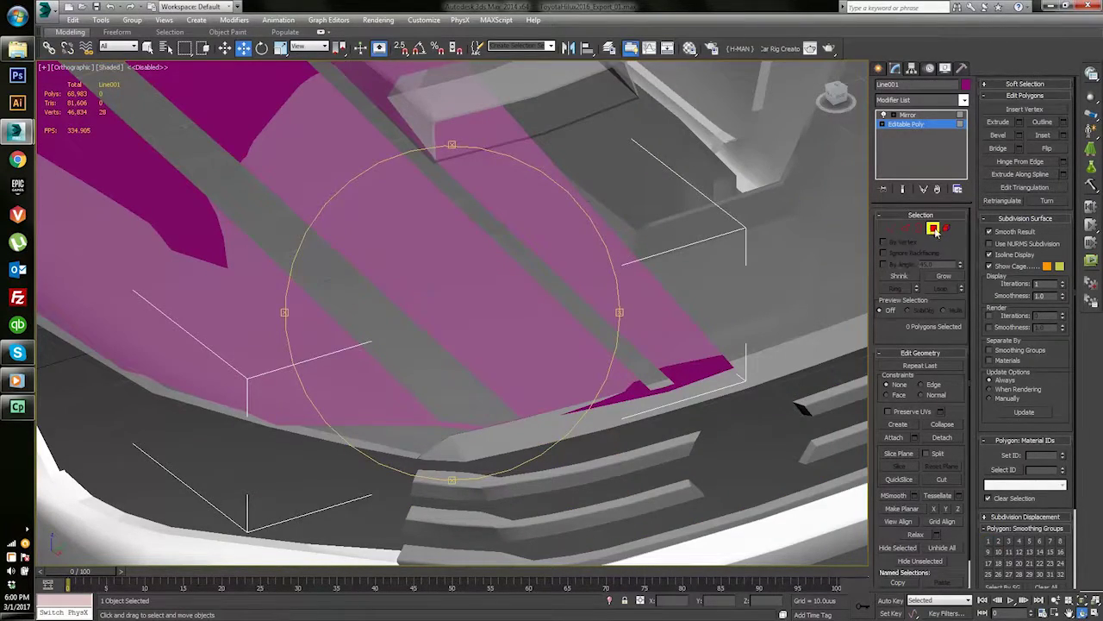
{"action": "left_click", "coordinate": [940, 115]}
{"action": "middle_click_drag", "start_coordinate": [570, 235], "coordinate": [480, 303]}
{"action": "scroll", "coordinate": [481, 303], "scroll_direction": "down", "scroll_amount": 3}
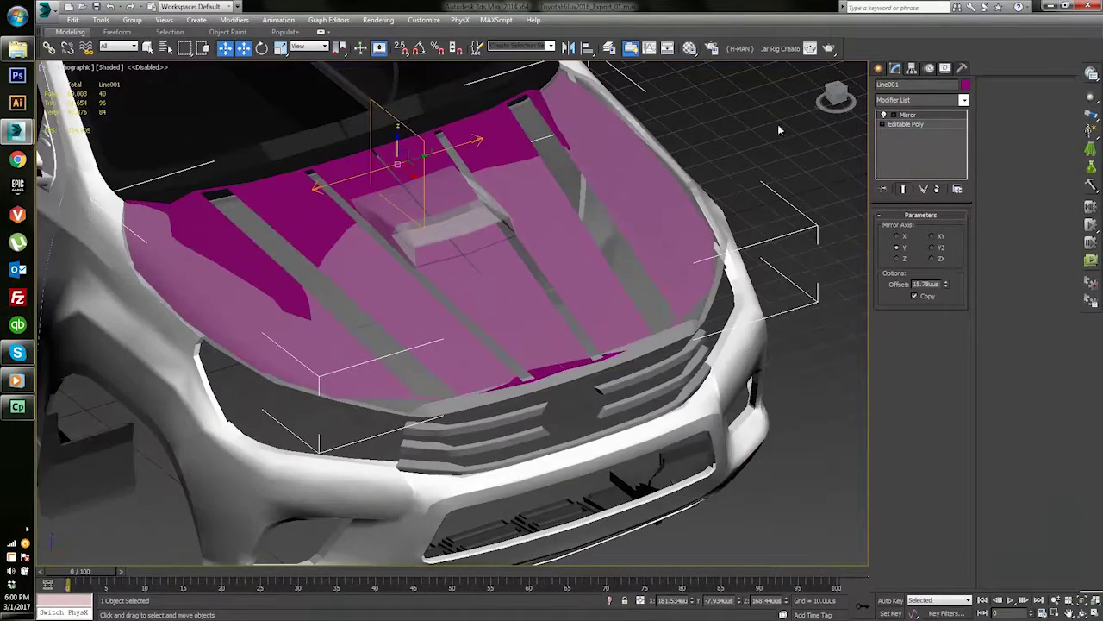
- Add a Shell modifier to the mirrored hood panel and move the panel about 2.7 units along X
{"action": "left_click", "coordinate": [964, 100]}
{"action": "scroll", "coordinate": [948, 330], "scroll_direction": "down", "scroll_amount": 3}
{"action": "scroll", "coordinate": [977, 330], "scroll_direction": "down", "scroll_amount": 10}
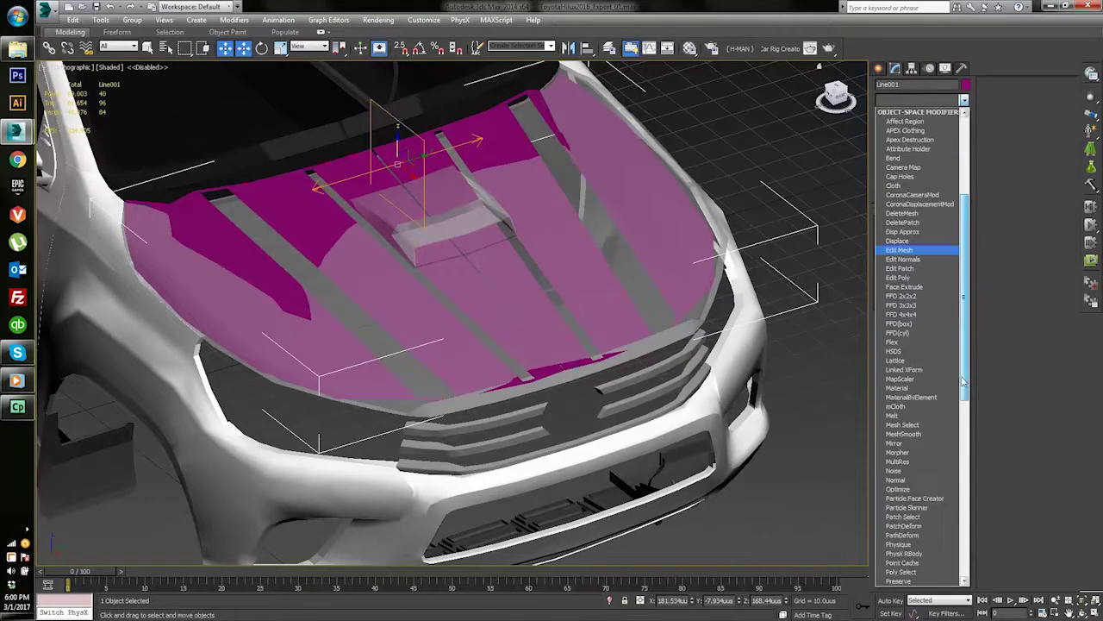
{"action": "left_click", "coordinate": [900, 463]}
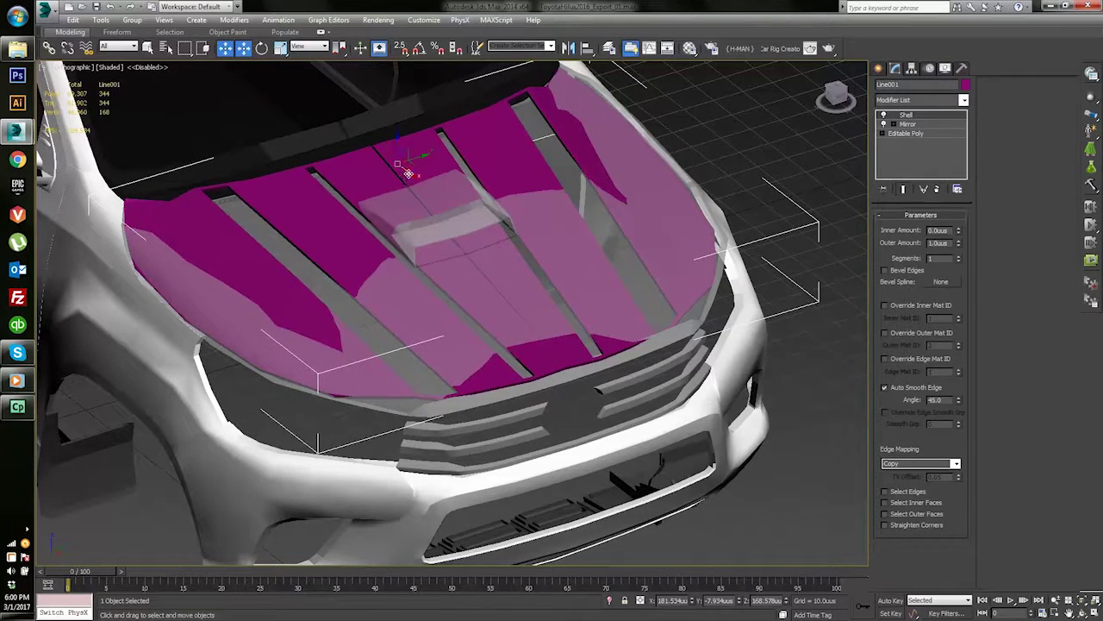
{"action": "left_click_drag", "start_coordinate": [407, 174], "coordinate": [412, 177]}
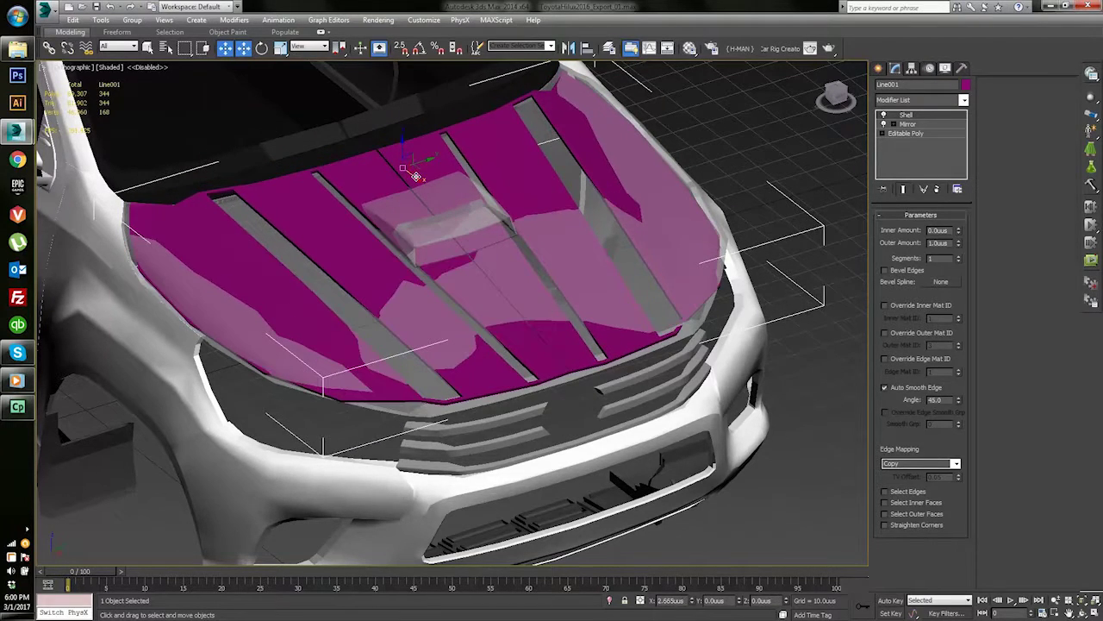
- Examine how the thickened, slotted hood panel sits on the whole truck
{"action": "left_click", "coordinate": [787, 112]}
{"action": "right_click", "coordinate": [718, 123]}
{"action": "left_click", "coordinate": [762, 43]}
{"action": "middle_click_drag", "start_coordinate": [557, 273], "coordinate": [559, 321]}
{"action": "left_click", "coordinate": [559, 322]}
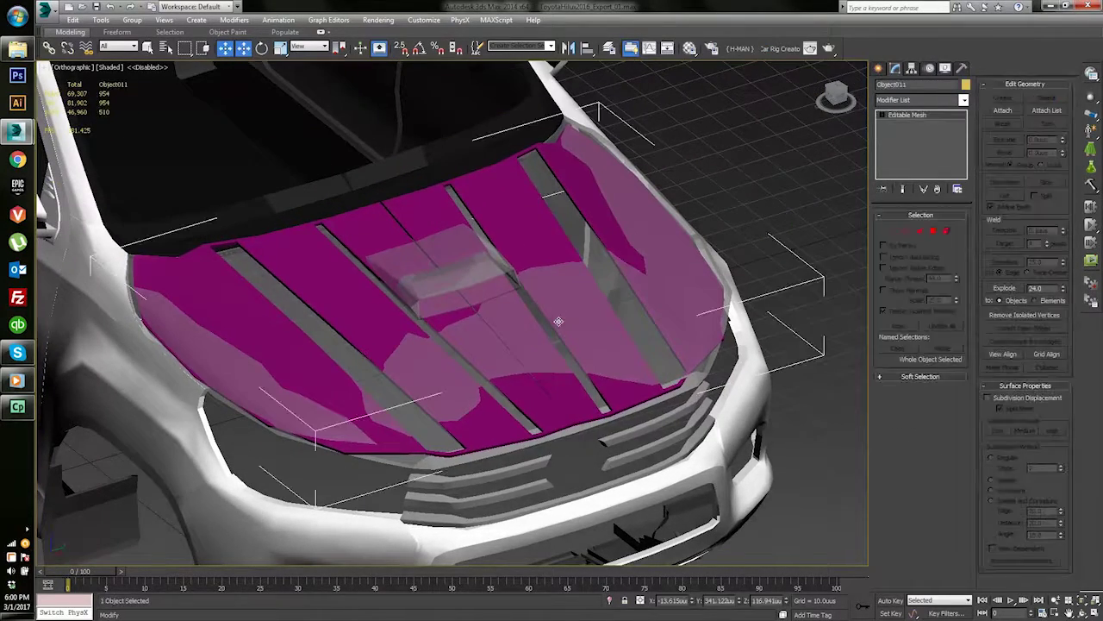
{"action": "right_click", "coordinate": [559, 321]}
{"action": "left_click", "coordinate": [443, 175]}
{"action": "left_click", "coordinate": [740, 166]}
{"action": "scroll", "coordinate": [561, 334], "scroll_direction": "down", "scroll_amount": 5}
{"action": "left_click", "coordinate": [1081, 613]}
{"action": "left_click_drag", "start_coordinate": [375, 343], "coordinate": [393, 298]}
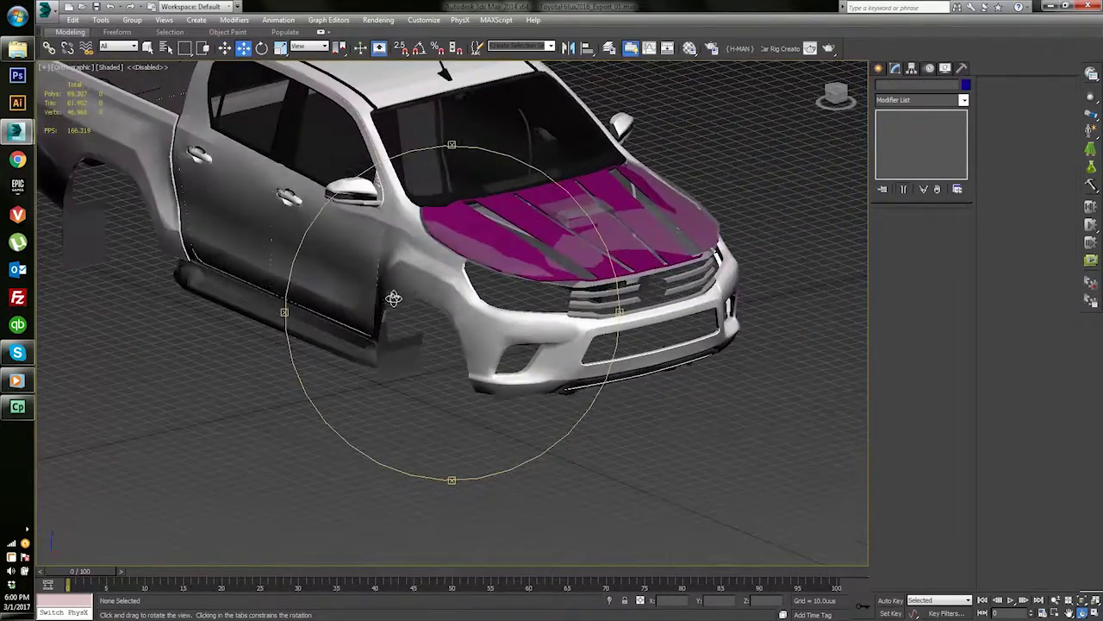
{"action": "middle_click_drag", "start_coordinate": [394, 298], "coordinate": [466, 388]}
- Delete the original hood and all other truck parts, leaving only the new slotted hood panel
{"action": "left_click", "coordinate": [225, 49]}
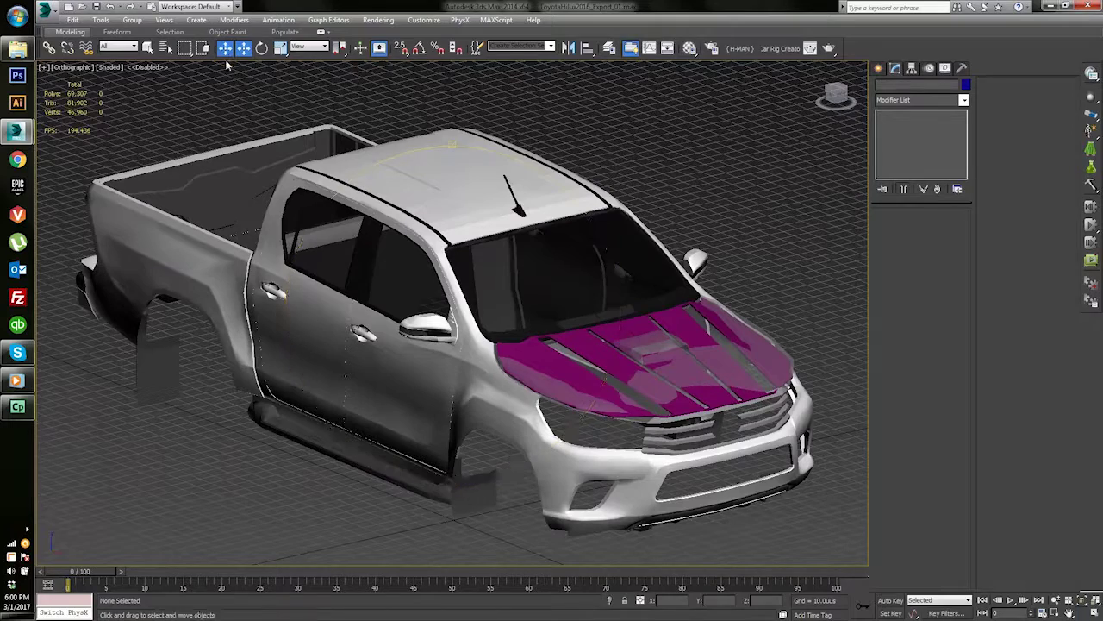
{"action": "left_click", "coordinate": [653, 364]}
{"action": "key", "text": "Delete"}
{"action": "left_click", "coordinate": [610, 446]}
{"action": "key", "text": "Delete"}
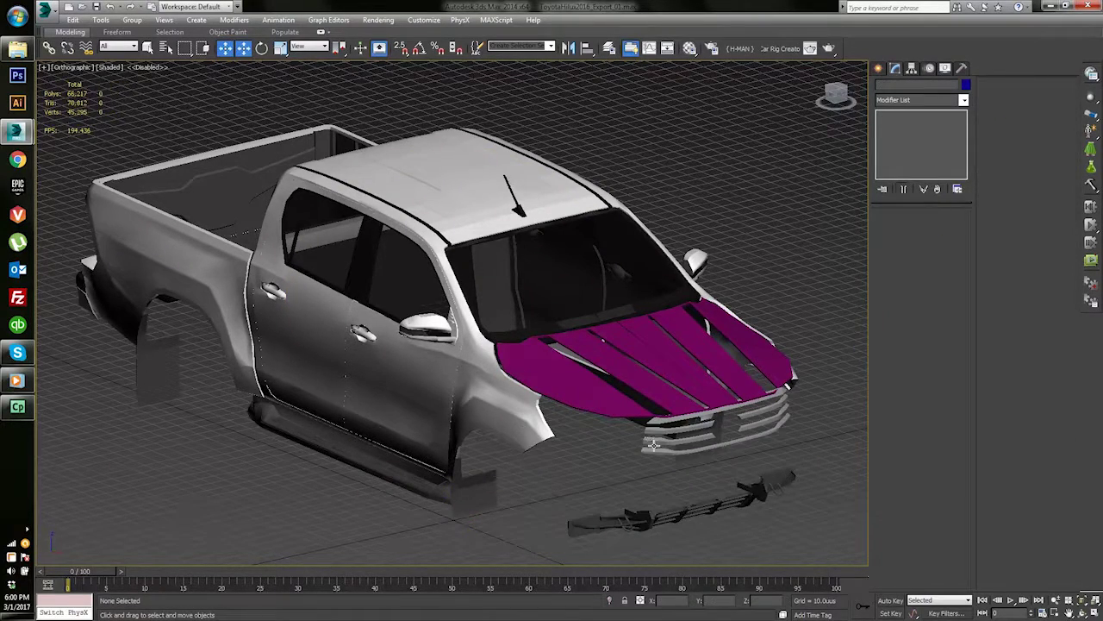
{"action": "left_click", "coordinate": [654, 444]}
{"action": "key", "text": "Delete"}
{"action": "left_click", "coordinate": [772, 487]}
{"action": "key", "text": "Delete"}
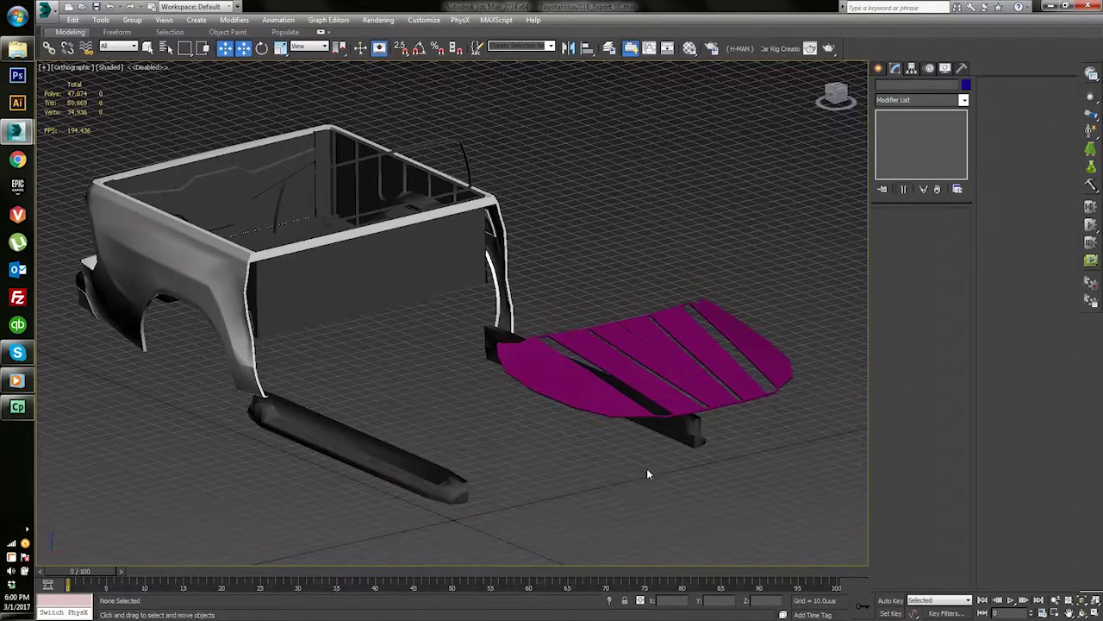
{"action": "left_click", "coordinate": [690, 435]}
{"action": "key", "text": "Delete"}
{"action": "left_click", "coordinate": [80, 250]}
{"action": "key", "text": "Delete"}
- Save the scene as a new 3ds Max file named Bonnet_01 on the Desktop
{"action": "left_click", "coordinate": [35, 7]}
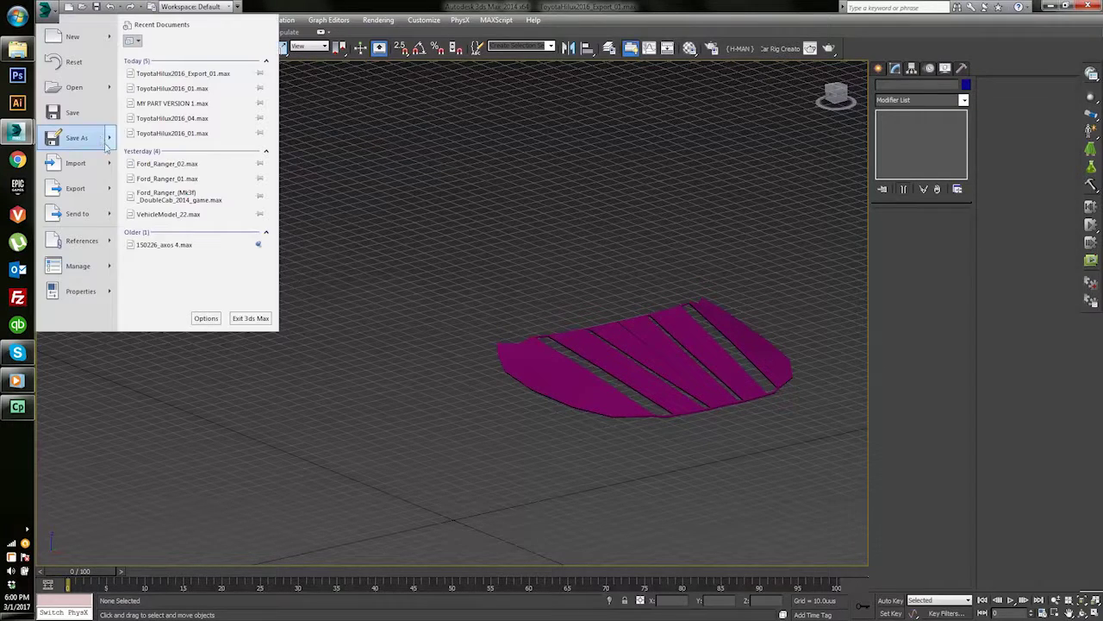
{"action": "left_click", "coordinate": [86, 140]}
{"action": "type", "text": "Bonnet_01"}
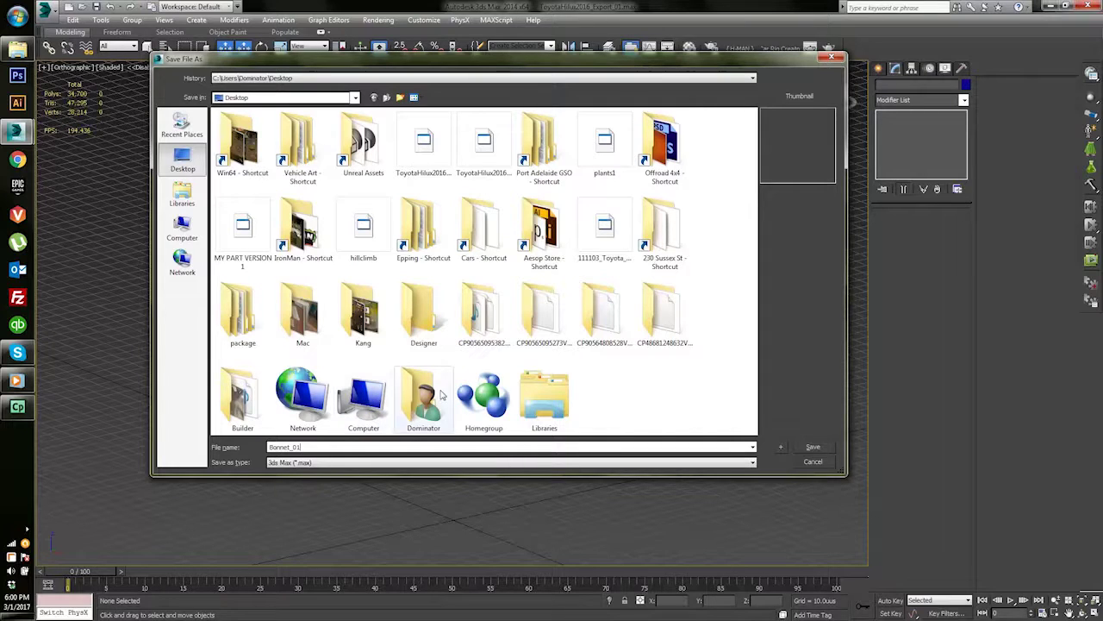
{"action": "left_click", "coordinate": [806, 447]}
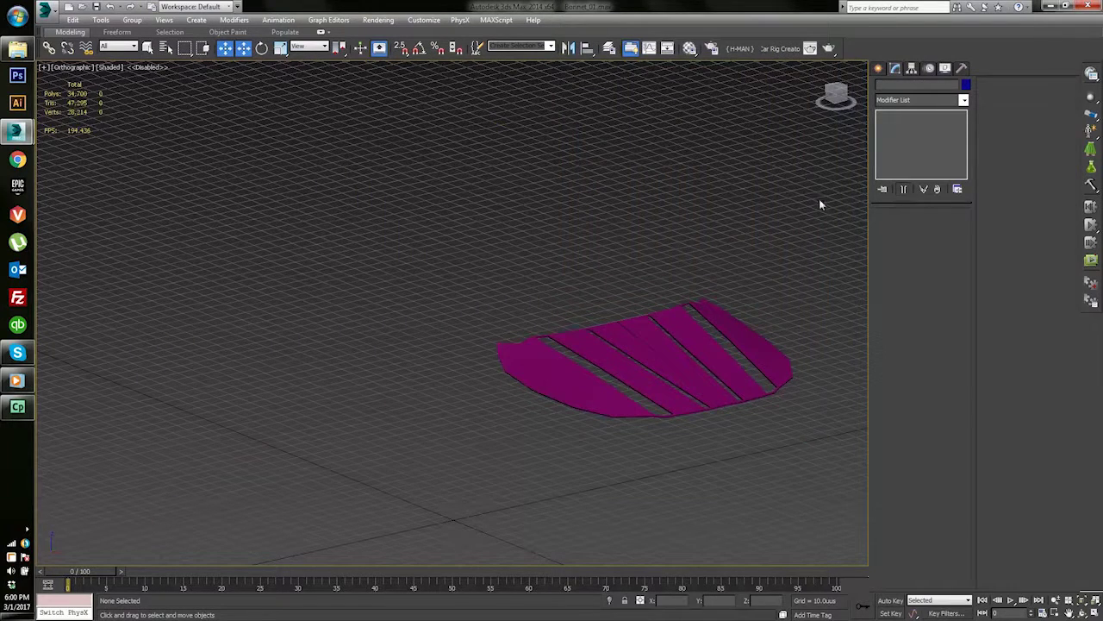
{"action": "middle_click_drag", "start_coordinate": [626, 324], "coordinate": [478, 265]}
{"action": "scroll", "coordinate": [478, 266], "scroll_direction": "up", "scroll_amount": 3}
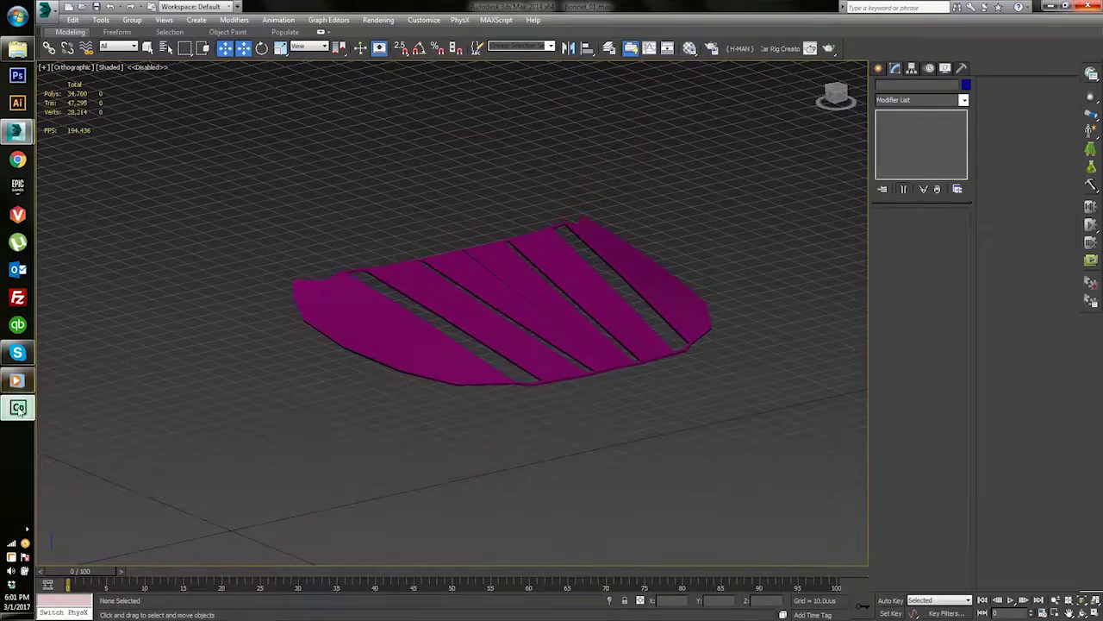